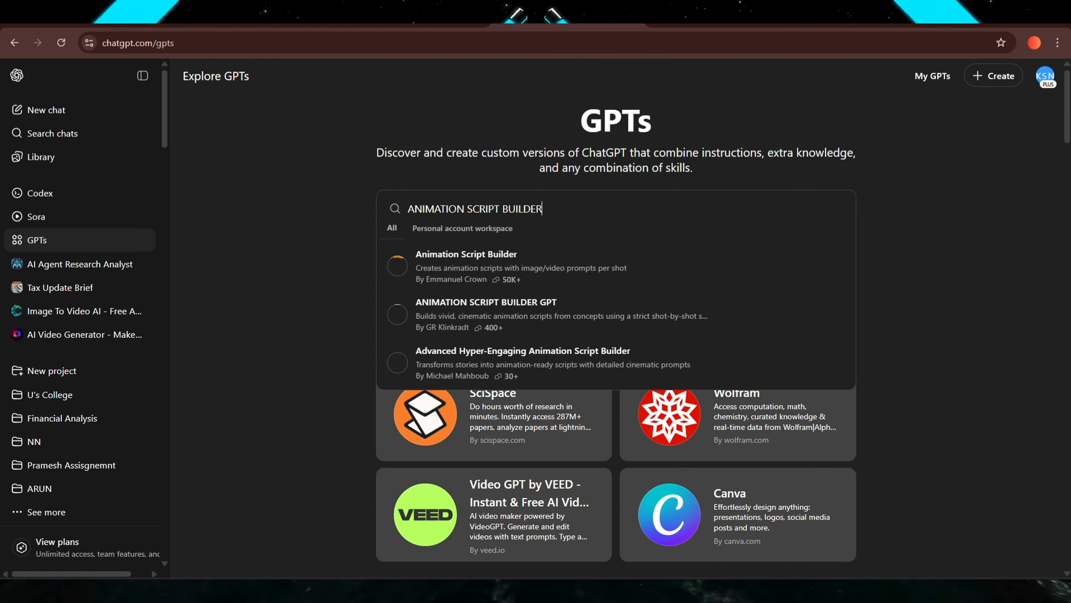
Open the Animation Script Builder GPT from the search results and start a chat with it.
left_click(453, 262)
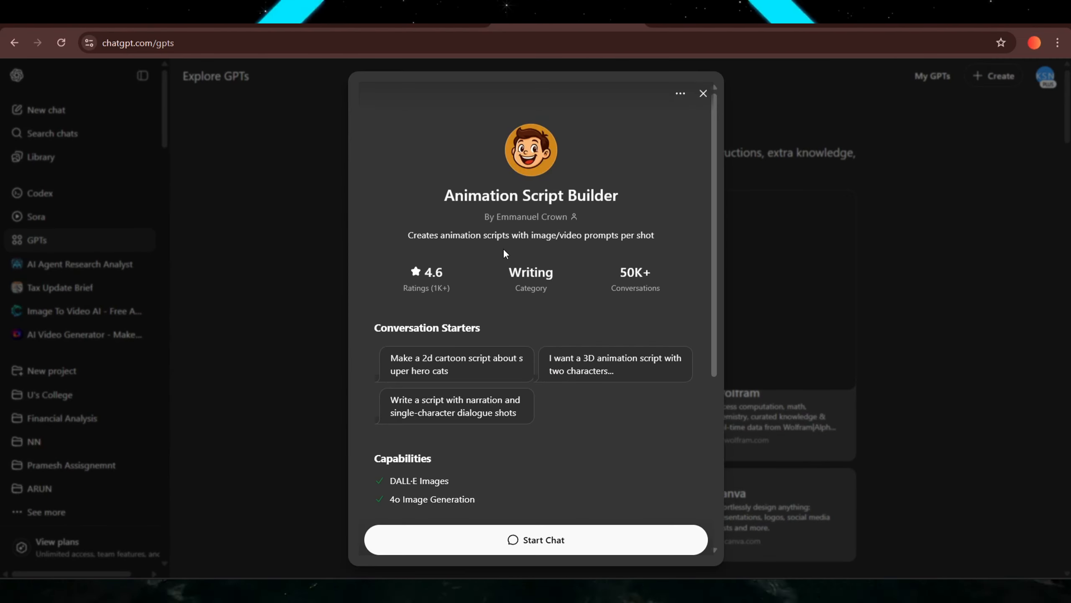
scroll(526, 486, "down", 6)
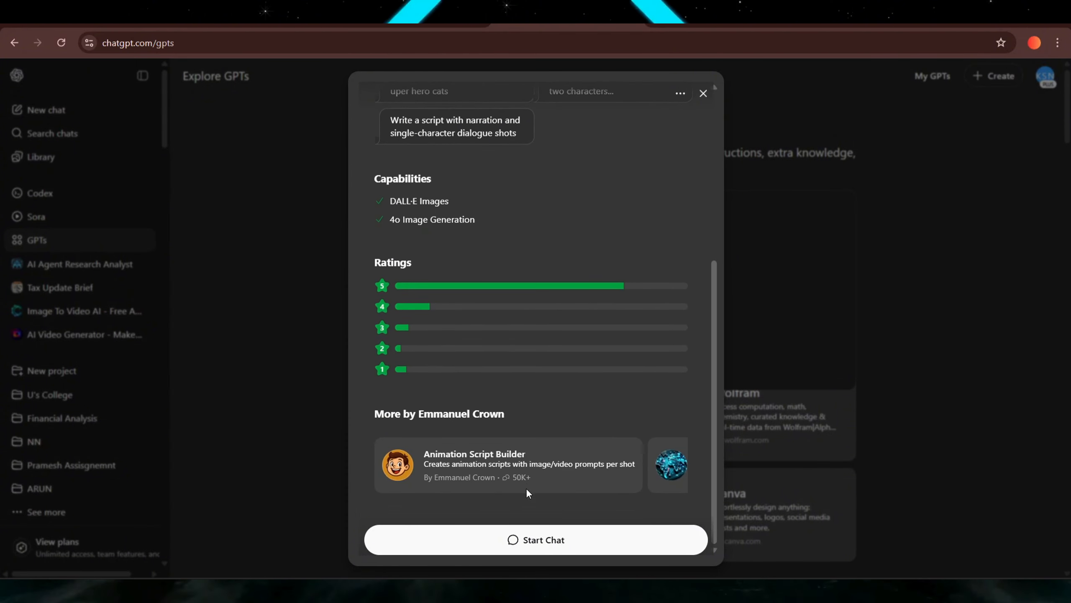
left_click(535, 539)
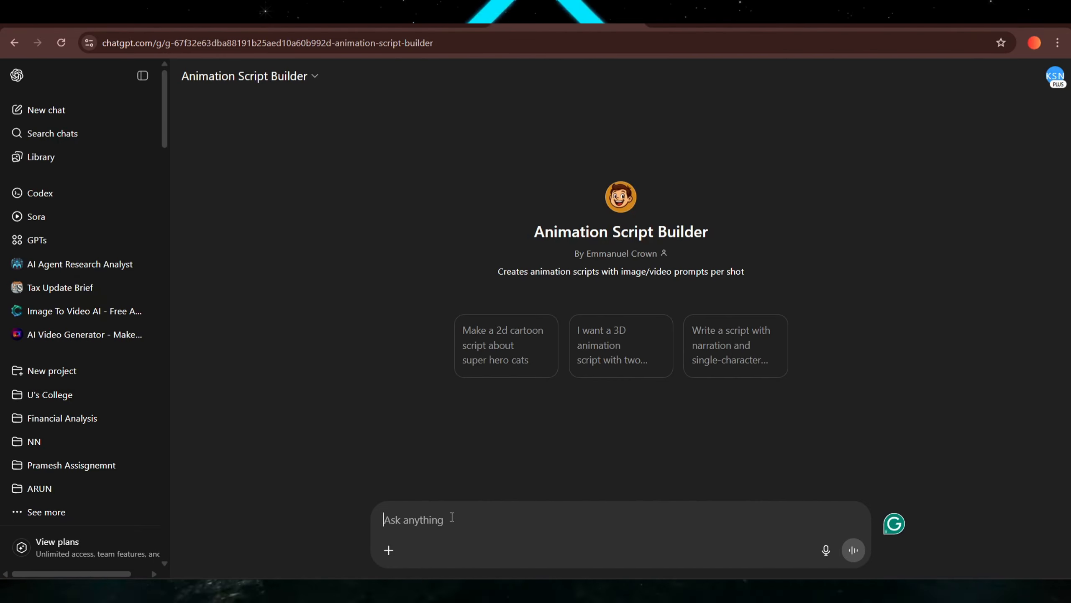
Ask for a 3D cartoon animation script about a dad and his son Tom, who is told not to sleep before brushing his teeth.
type("WRITE A")
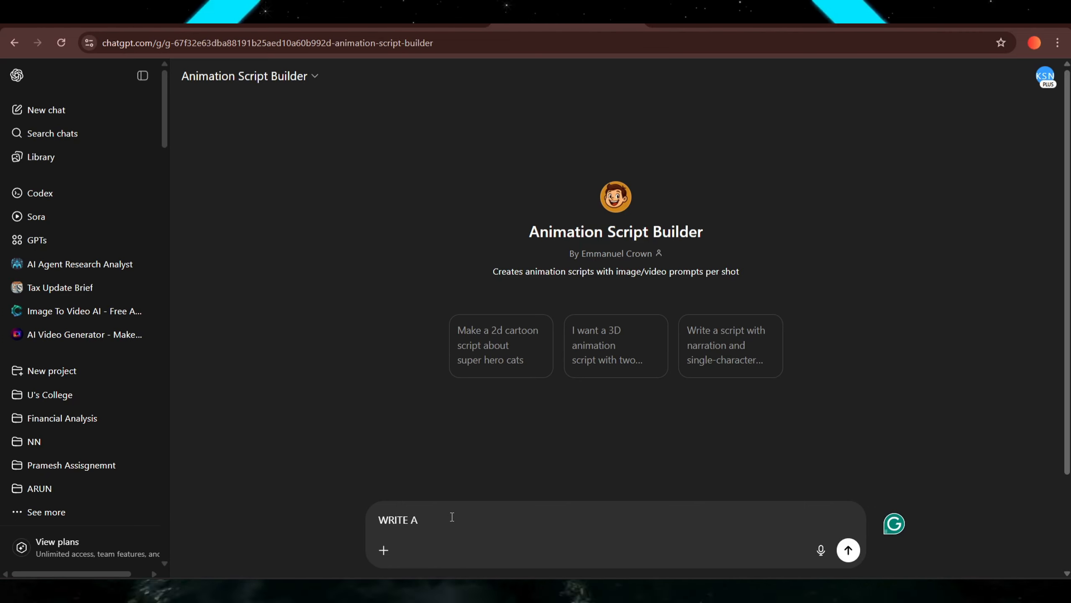
type(" 3D CARTOON ANIMATION SCRIPT ABOUT A DAD AN")
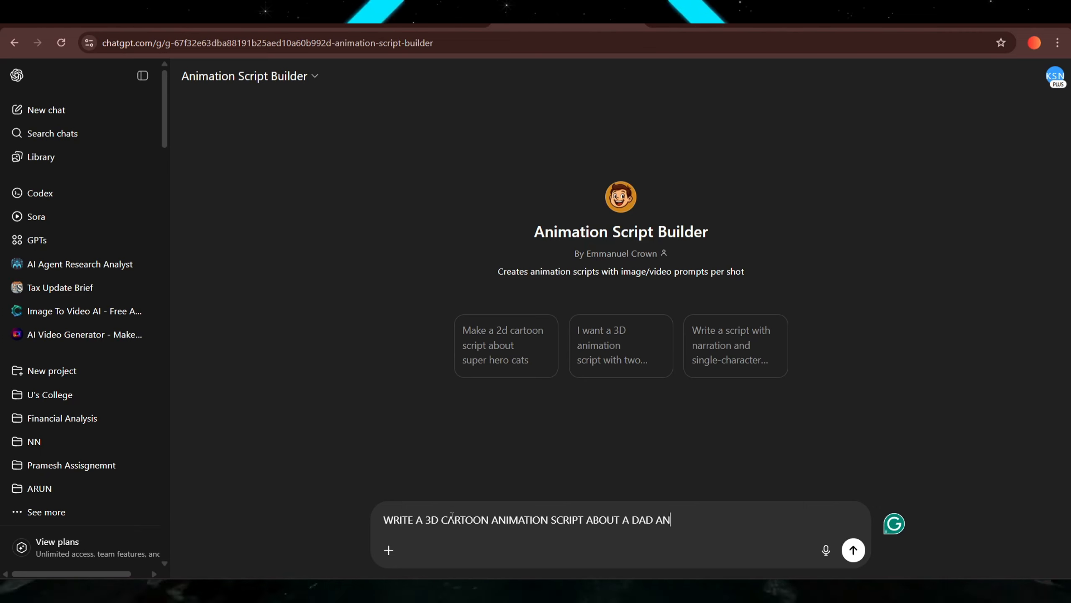
type("D HIS SON, TOM. THE DAD TELLS TOM NOT OT EAT BREAKFAST BEFORE HE BRUSHES HIS")
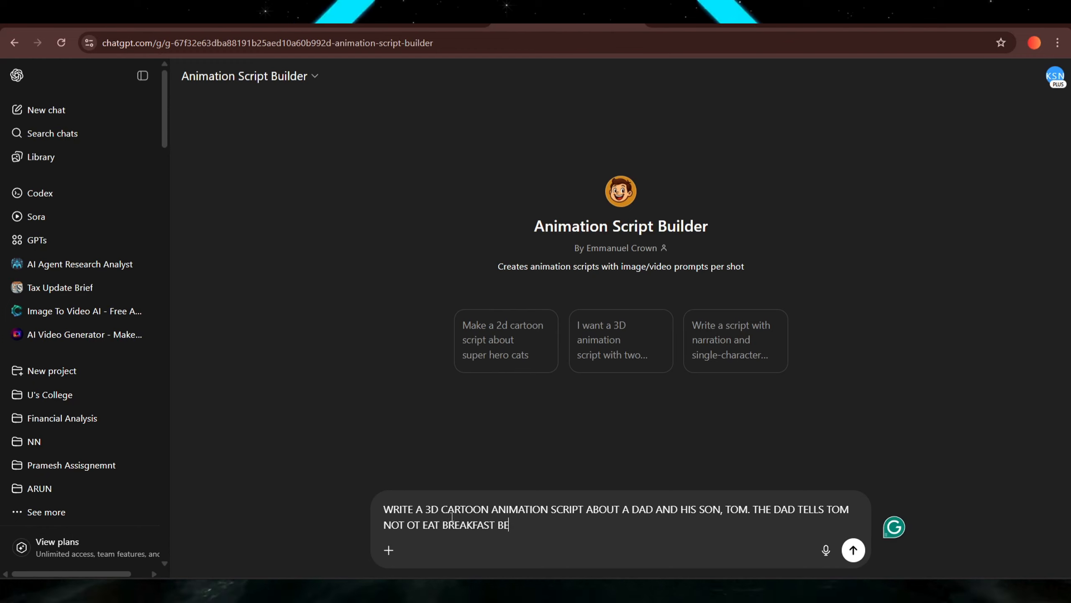
key("BackSpace")
key("BackSpace")
key("BackSpace")
key("BackSpace")
key("BackSpace")
key("BackSpace")
key("BackSpace")
key("BackSpace")
key("BackSpace")
key("BackSpace")
key("BackSpace")
key("BackSpace")
key("BackSpace")
key("BackSpace")
key("BackSpace")
key("BackSpace")
key("BackSpace")
key("BackSpace")
key("BackSpace")
key("BackSpace")
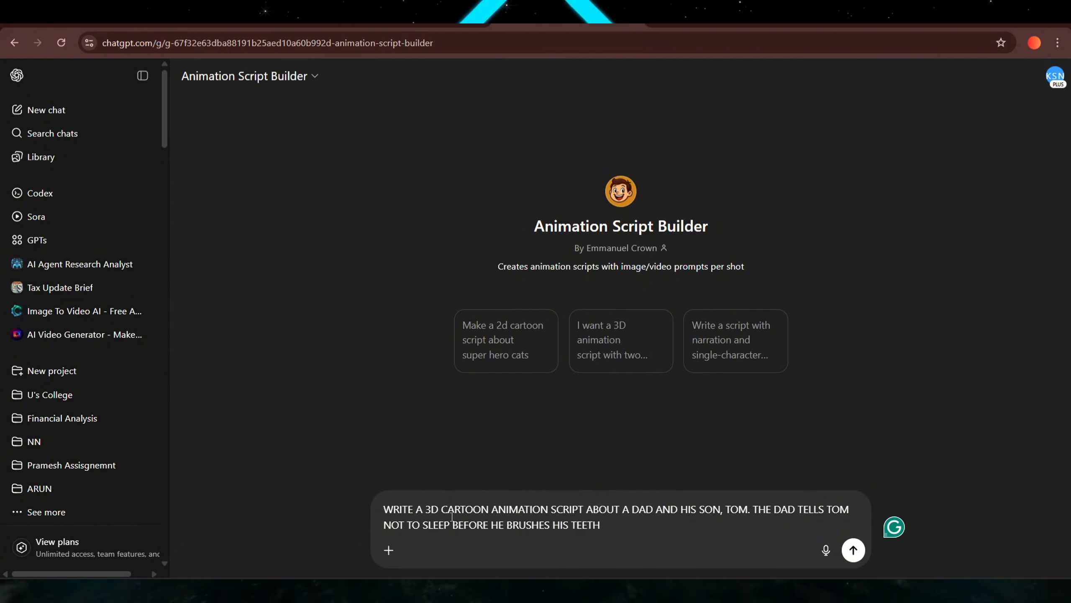
key("Return")
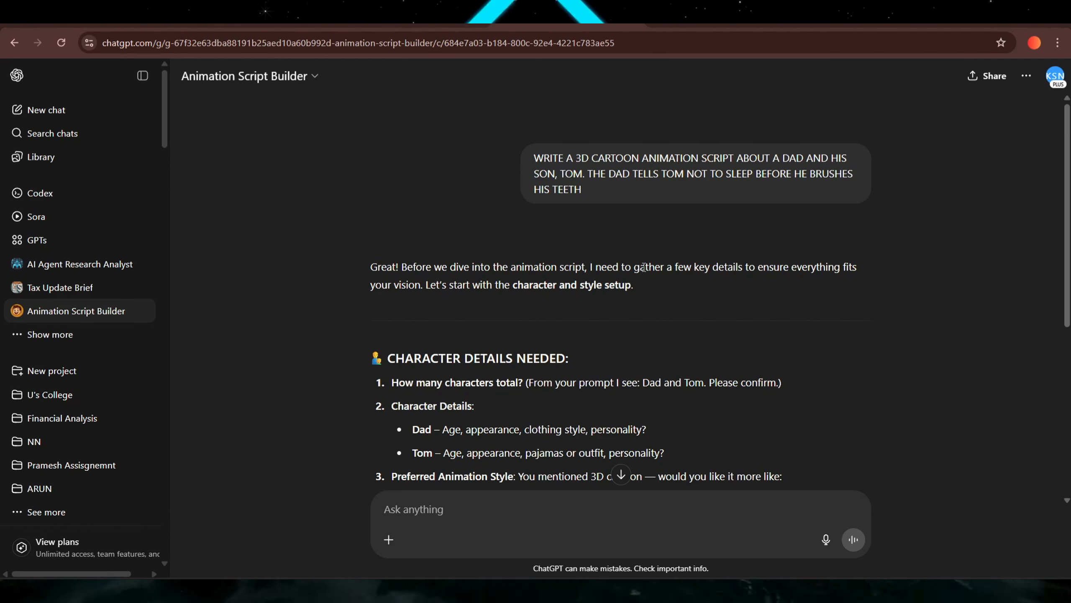
Reply confirming only 2 characters, Pixar style, 16:9 ratio, and ask it to go ahead and come up with the rest.
scroll(644, 267, "down", 2)
scroll(386, 276, "down", 5)
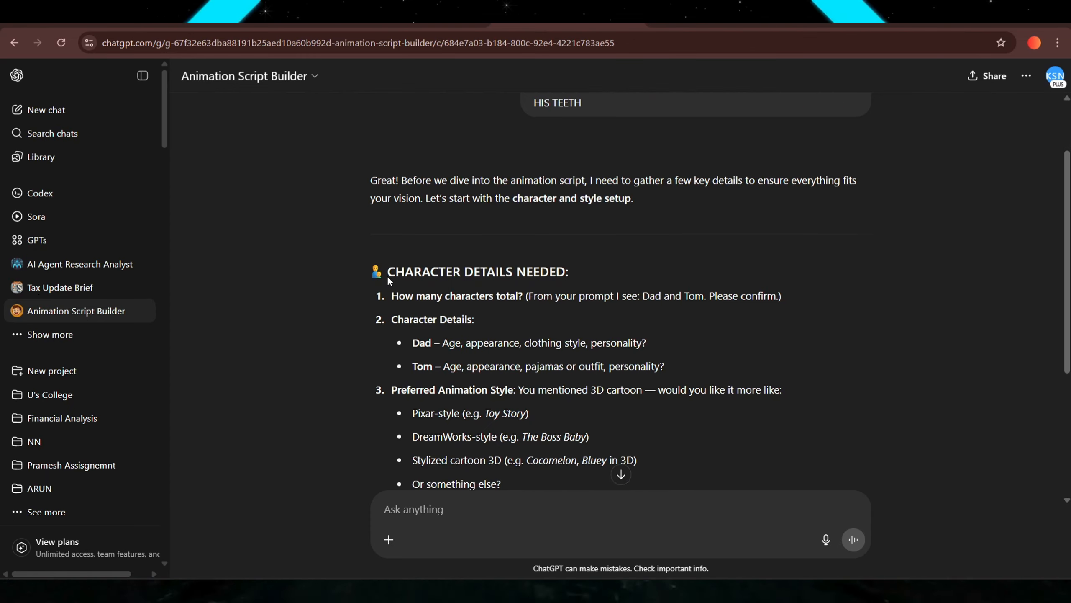
left_click(520, 513)
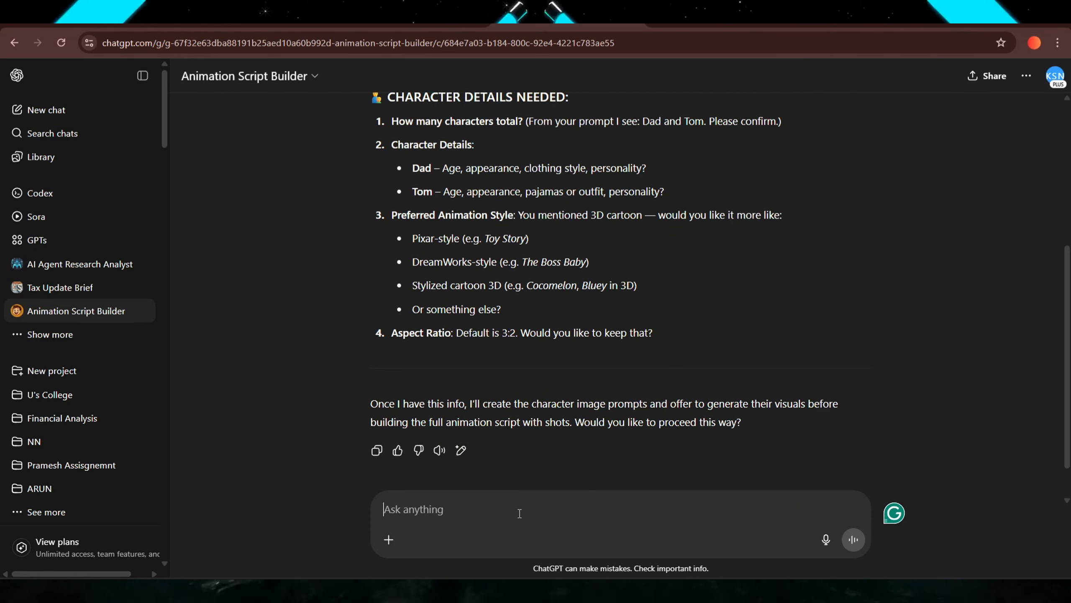
type("YES, ONLY 2 CHARACTERS. PREFERRED ANIMATION STYLE PIXAR STYLE. RATIO 16:9,")
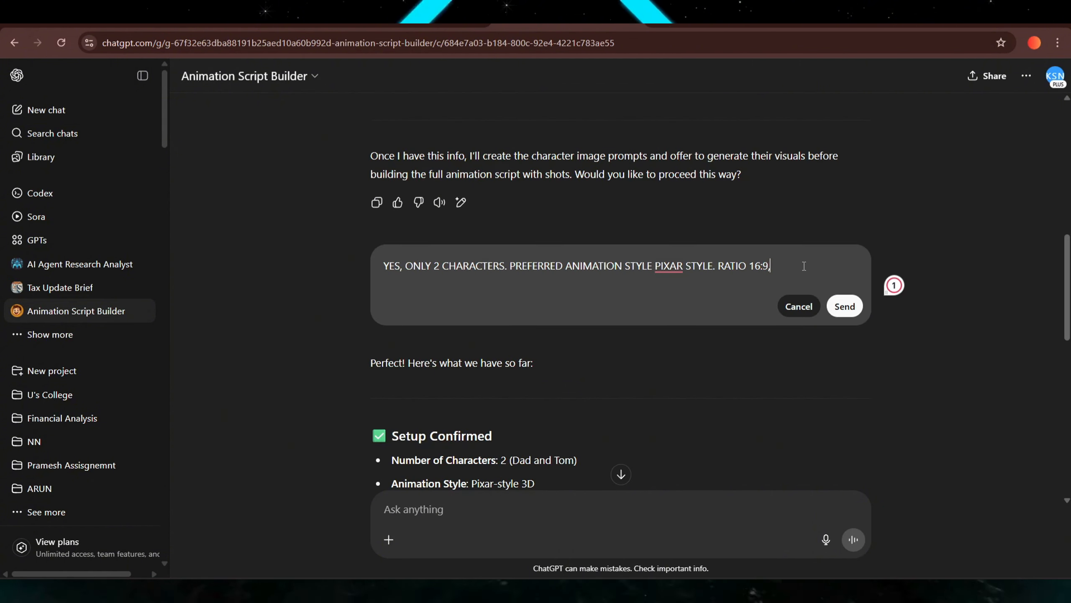
type("UP WITH THE REST")
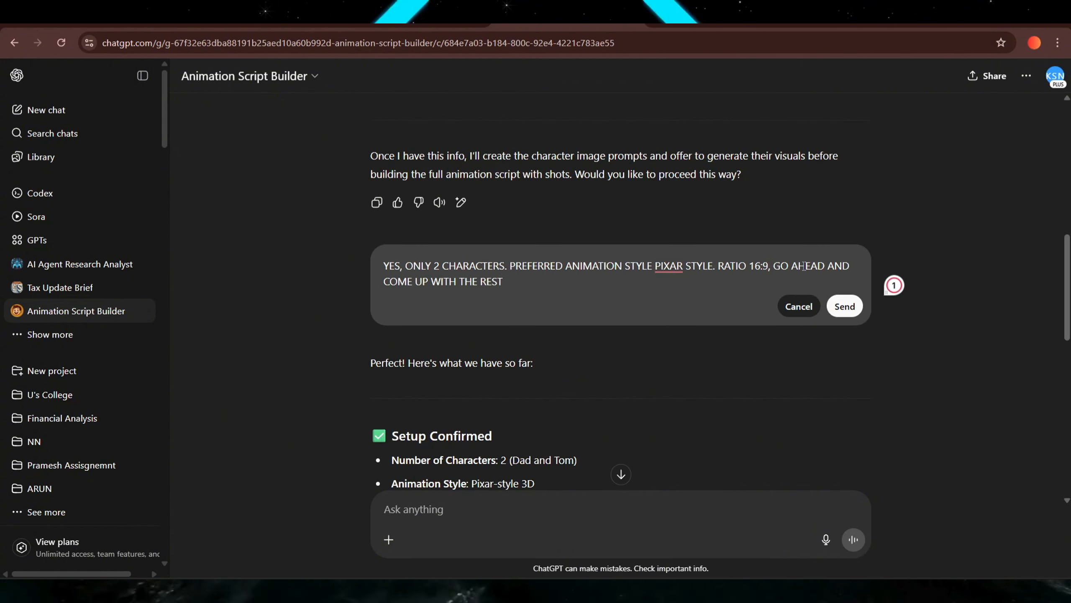
left_click(851, 309)
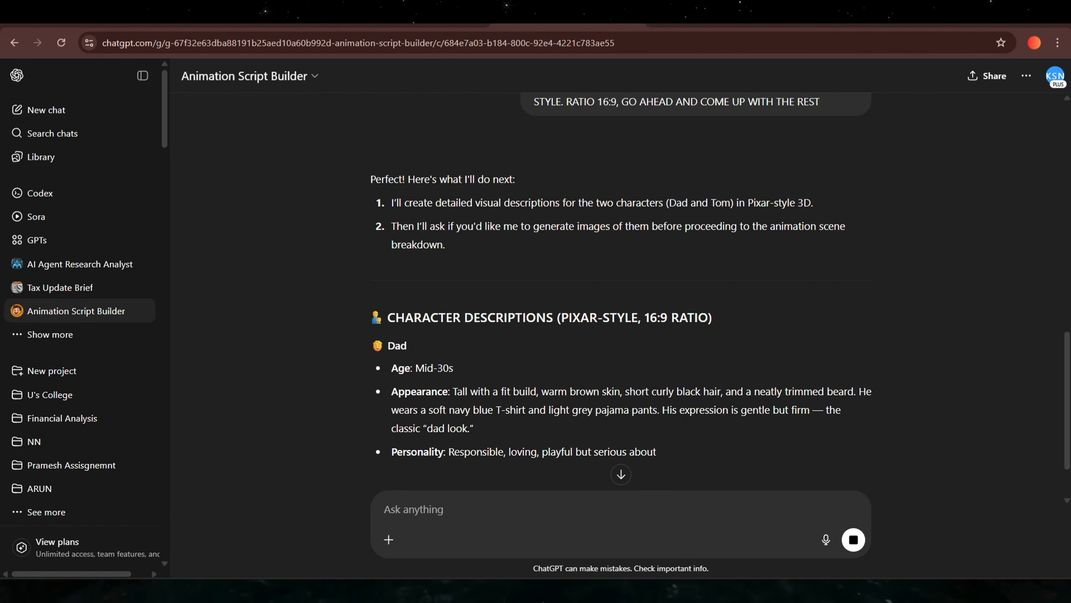
Ask the GPT to write the script for scene 1.
scroll(284, 315, "down", 3)
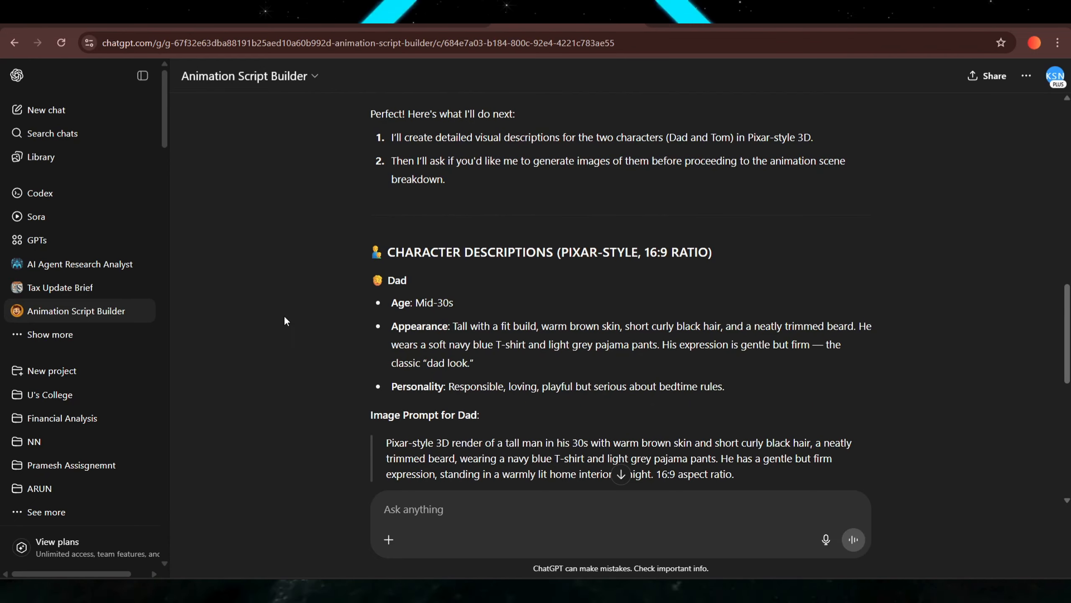
scroll(295, 311, "down", 3)
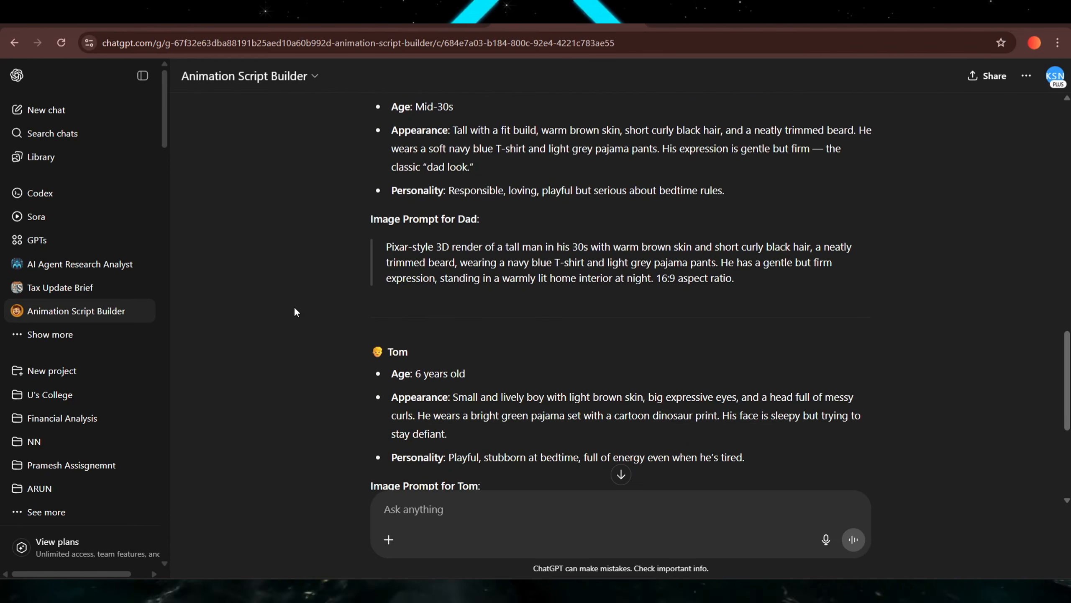
scroll(295, 311, "down", 8)
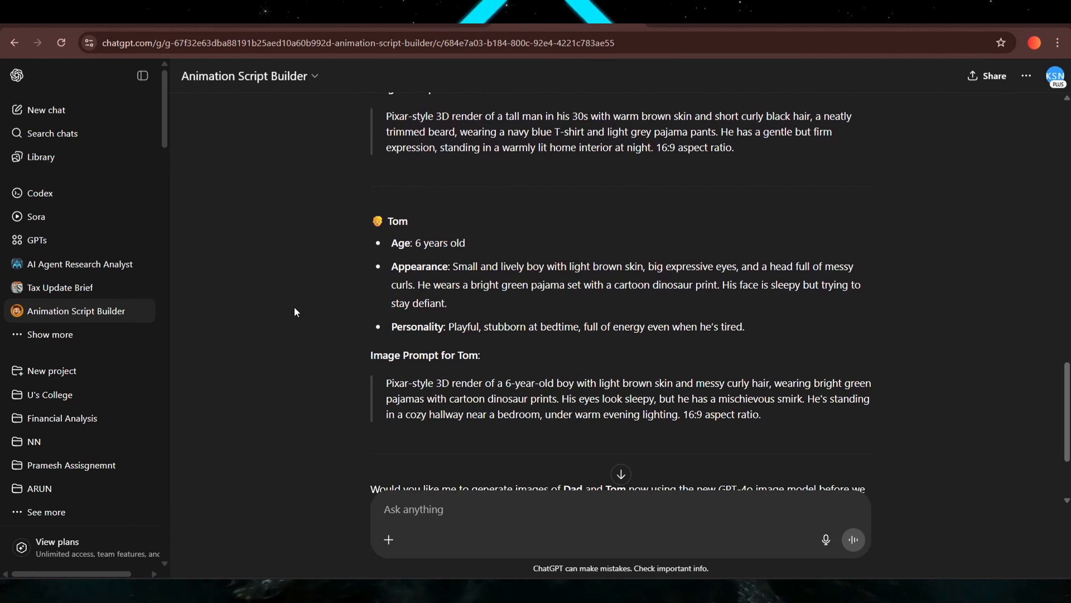
left_click(431, 523)
type("WR")
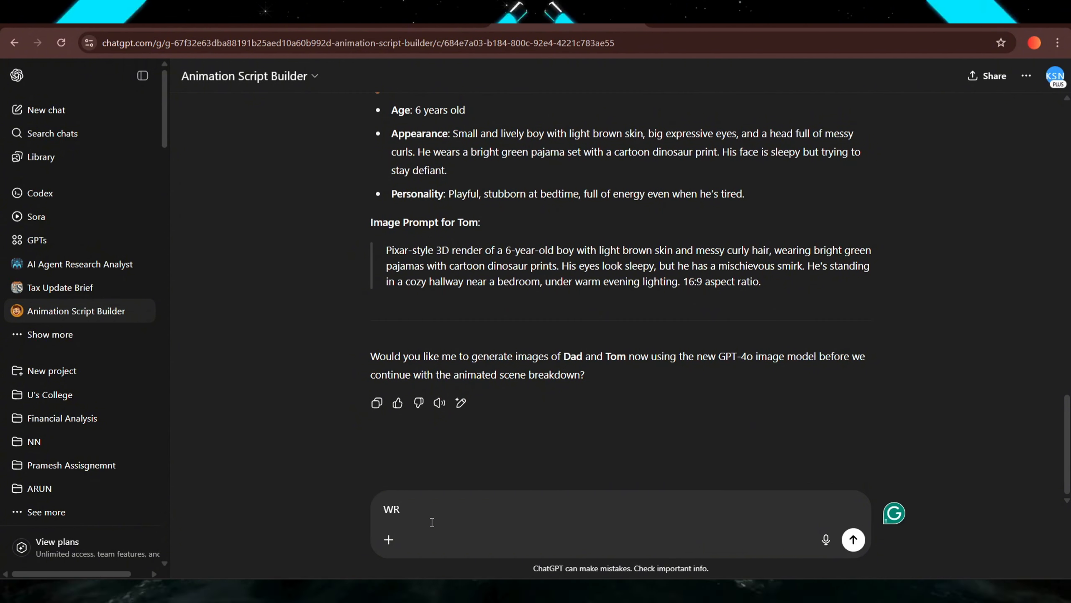
type("ITE THE SCRIPT FO")
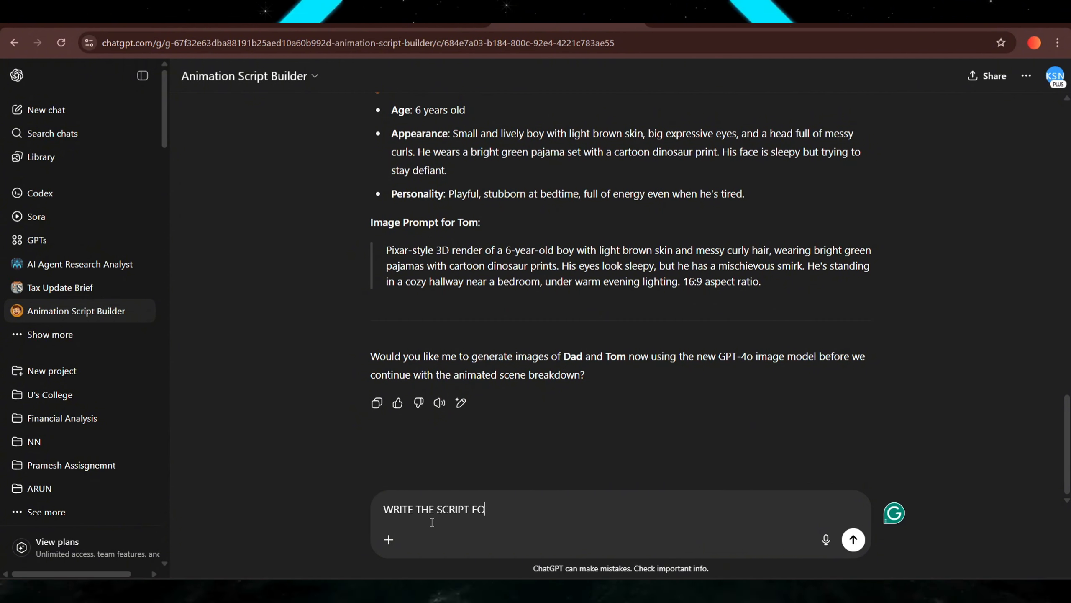
type("R THE SCENE")
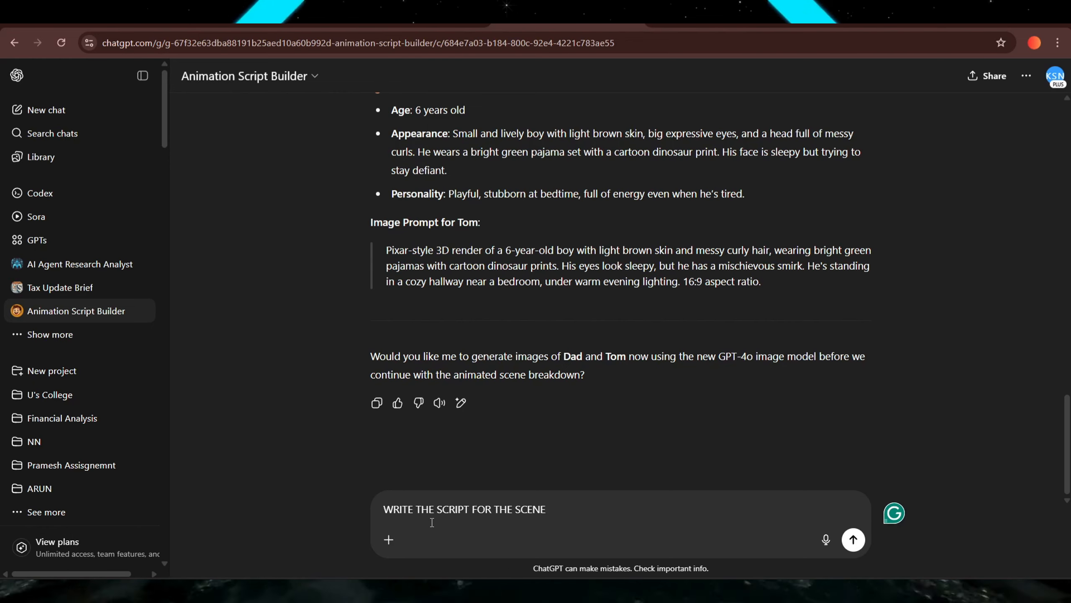
type(" 1")
key("Return")
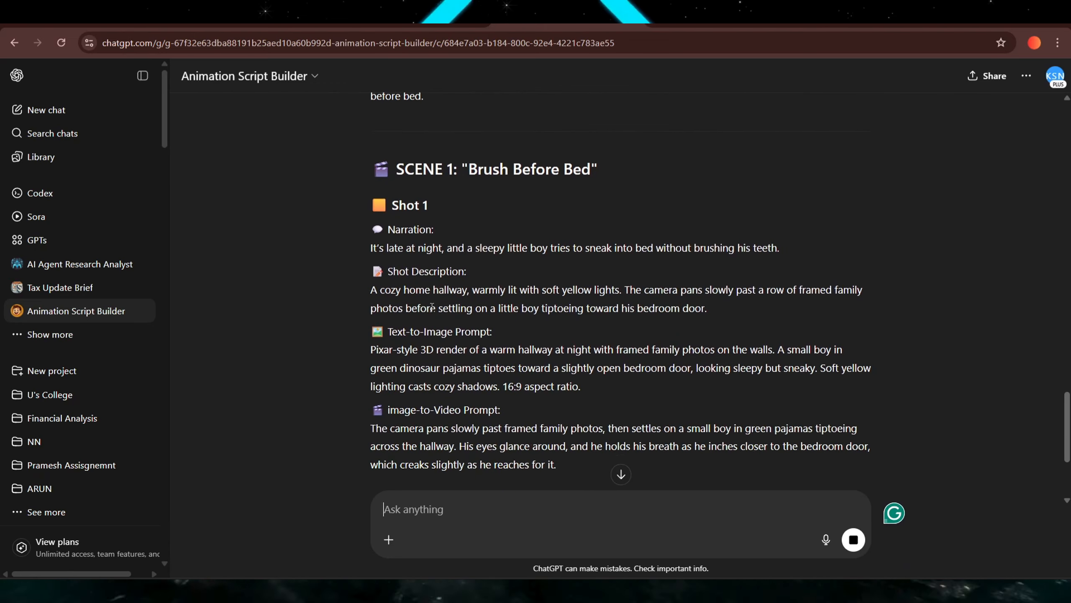
left_click_drag(368, 216, 603, 258)
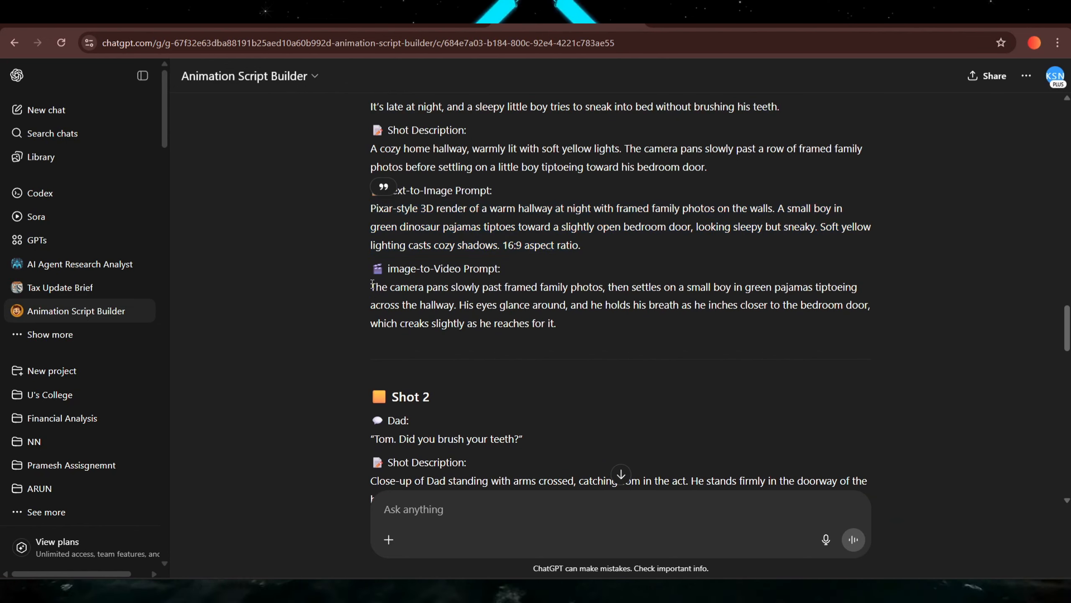
left_click_drag(371, 287, 565, 323)
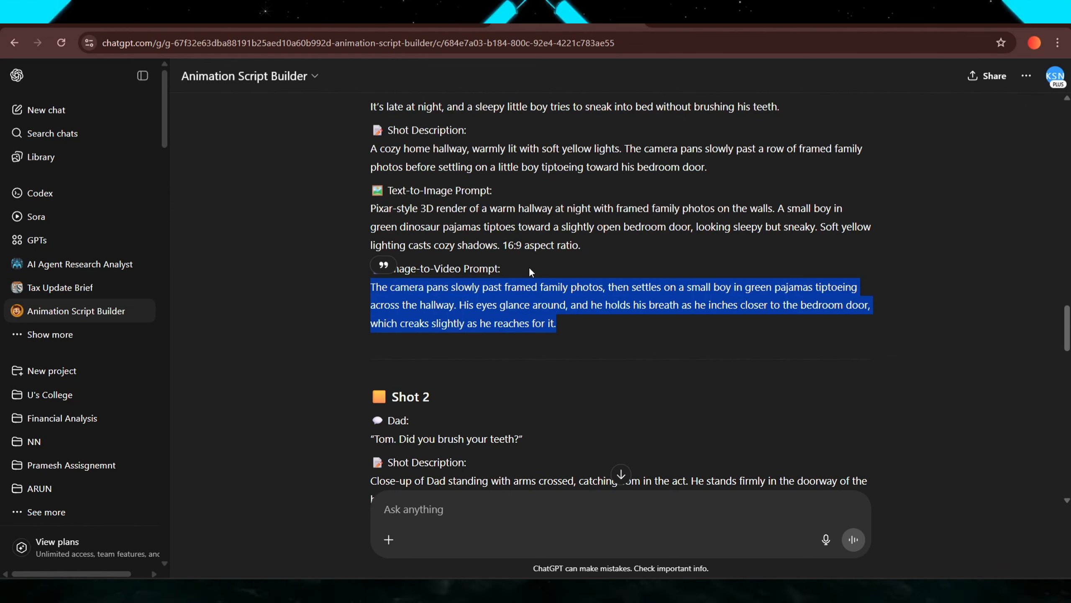
left_click(536, 591)
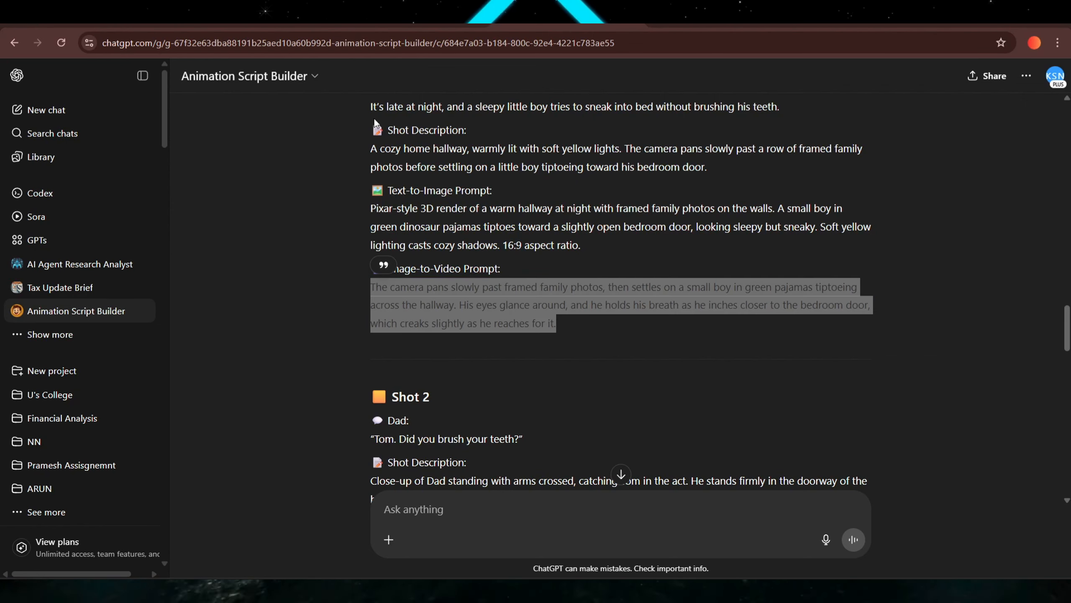
Copy Shot 1's text-to-image prompt into the message box and send it to generate the image.
left_click_drag(372, 213, 575, 246)
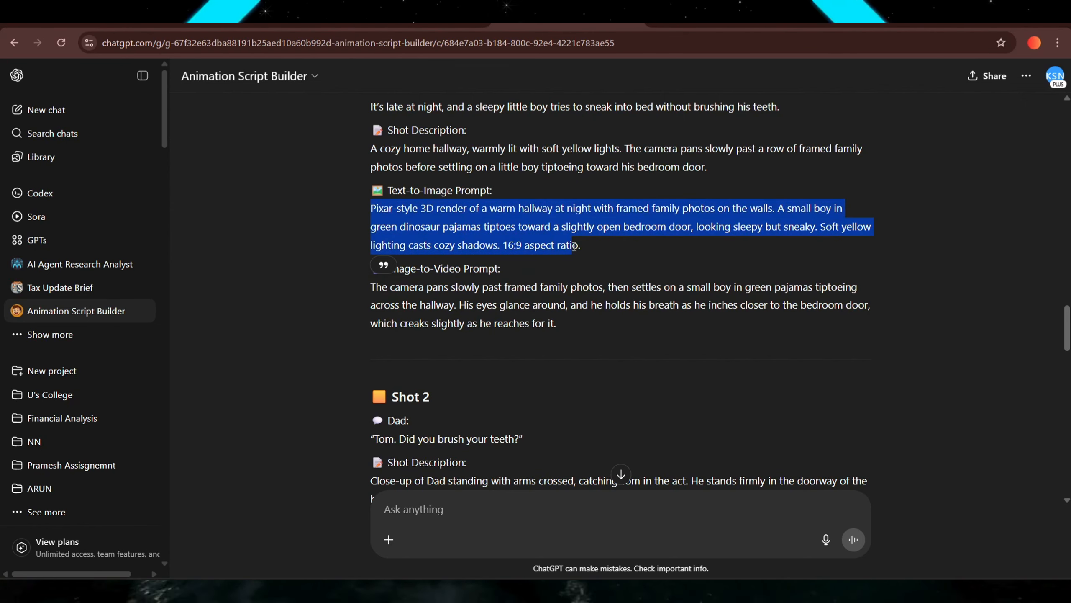
right_click(574, 242)
left_click(616, 264)
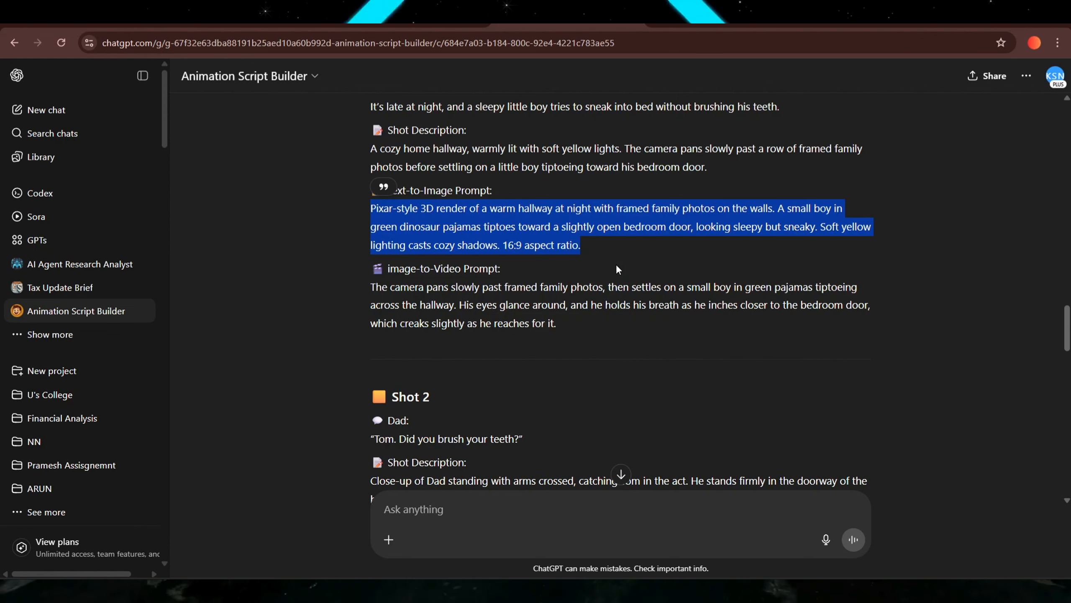
left_click(506, 509)
key("ctrl+v")
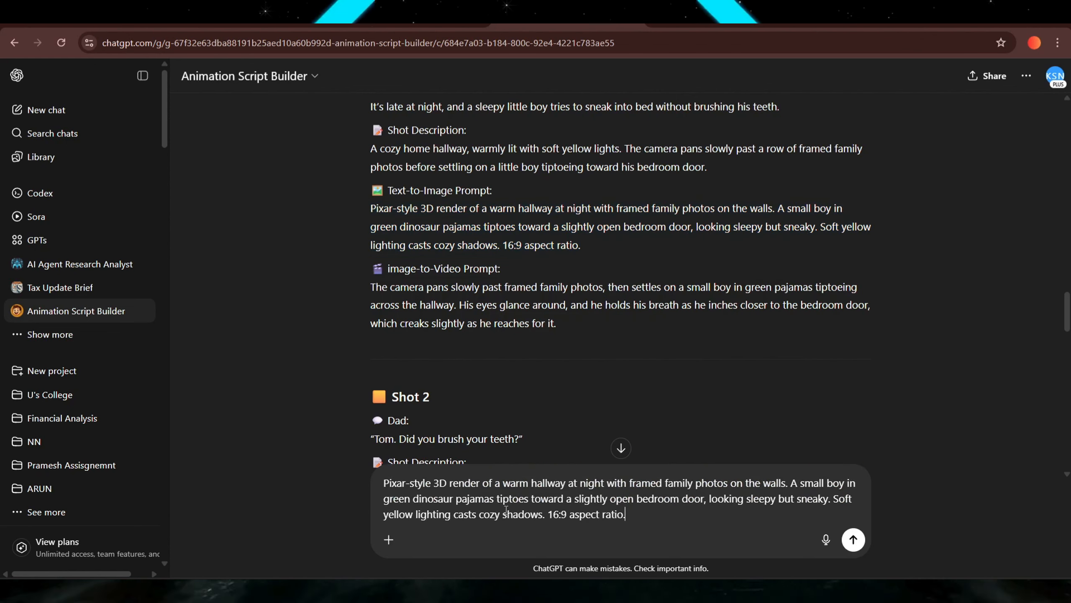
key("Return")
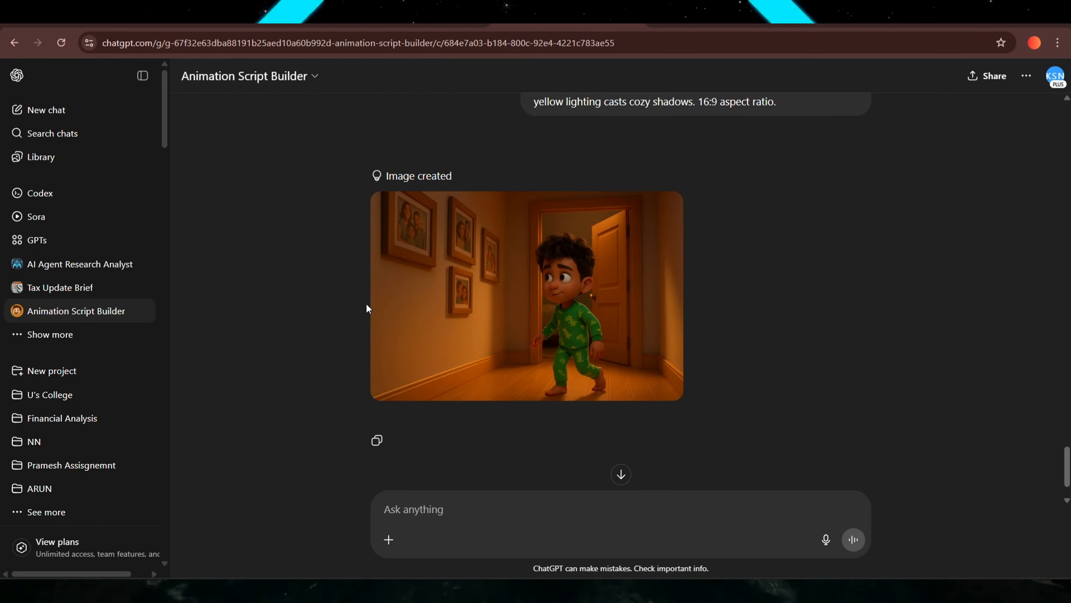
Open the generated hallway image at full size and close the viewer.
left_click(522, 300)
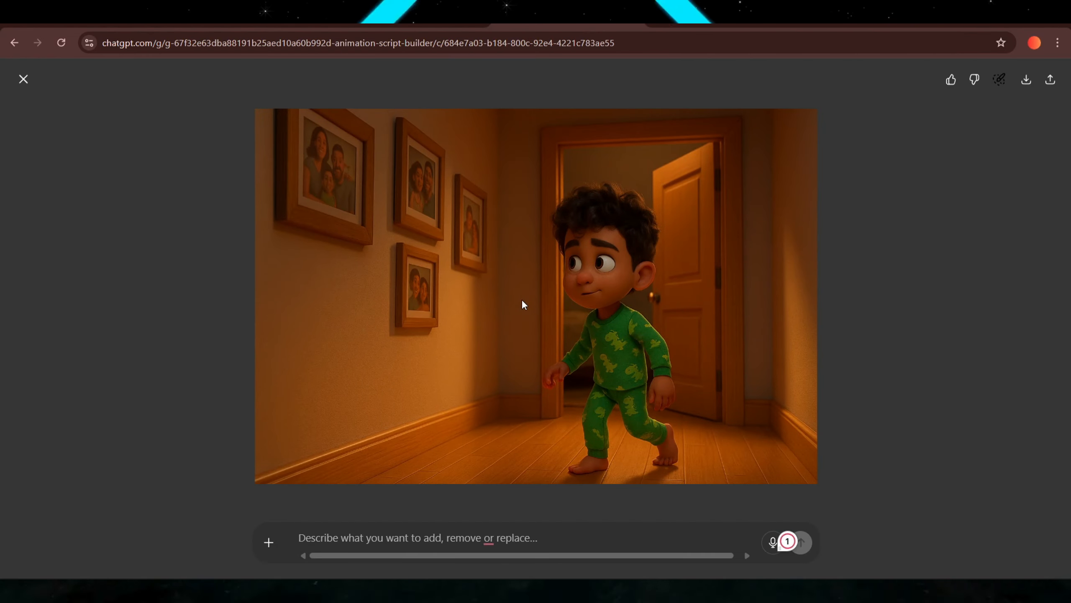
key("Escape")
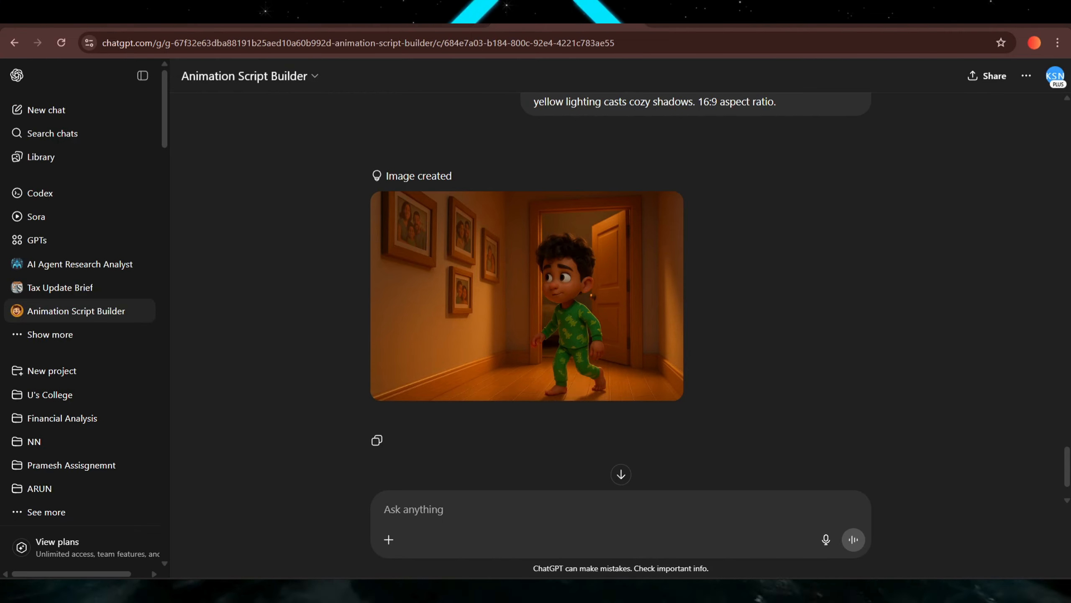
mouse_move(474, 257)
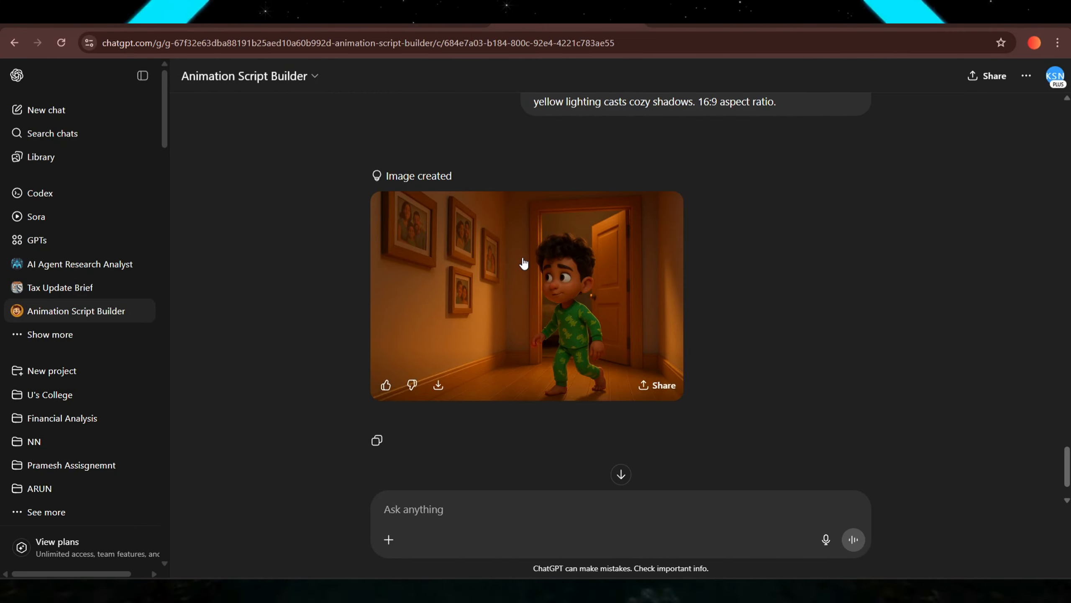
Copy Shot 2's text-to-image prompt into the message box and send it to generate the dad's image.
scroll(523, 263, "up", 20)
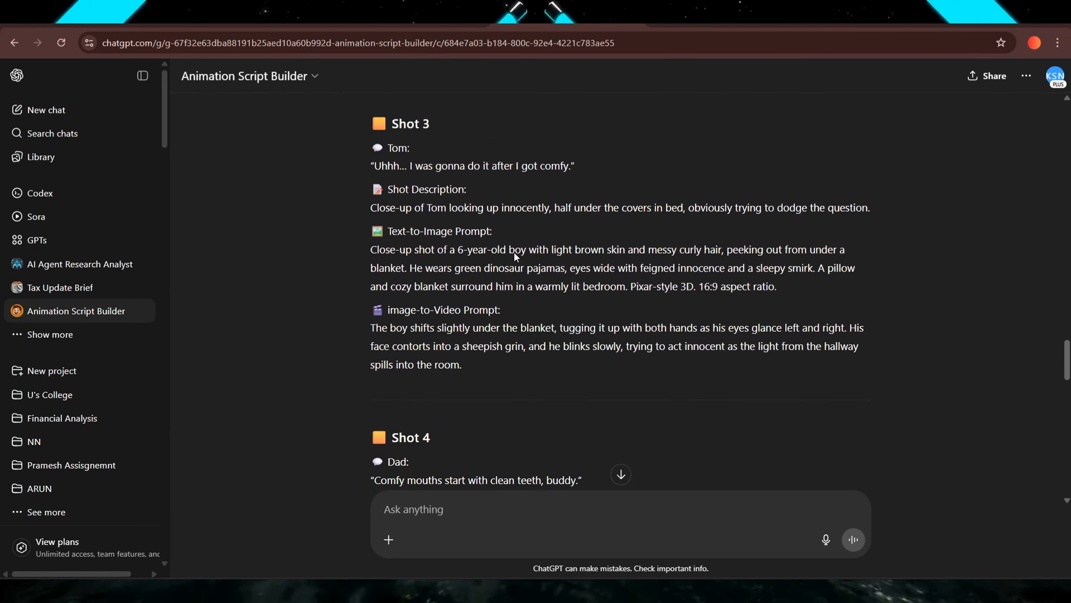
scroll(514, 251, "up", 8)
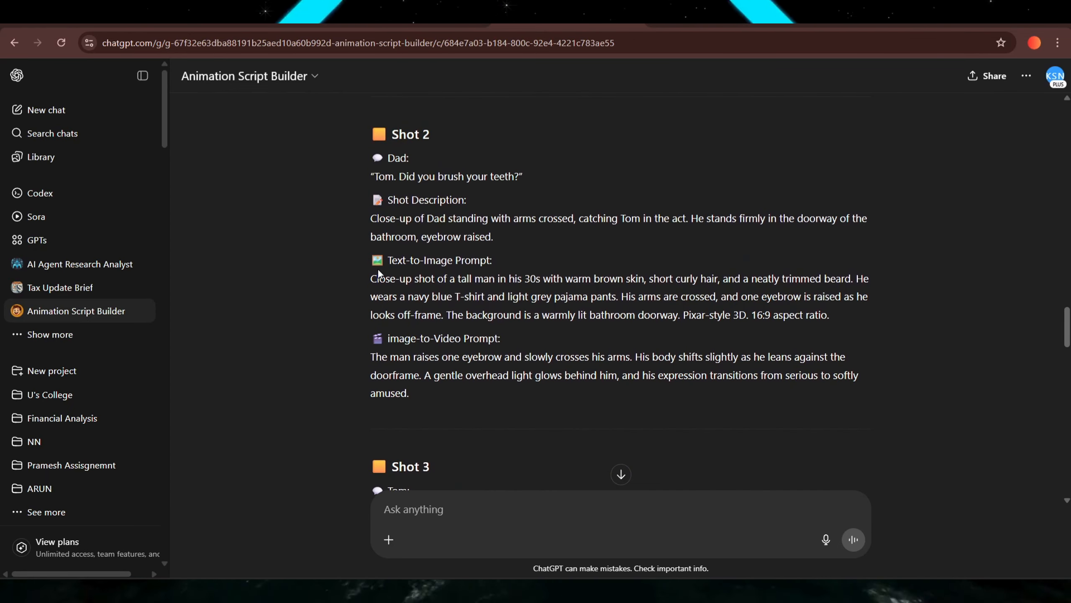
left_click_drag(367, 274, 833, 320)
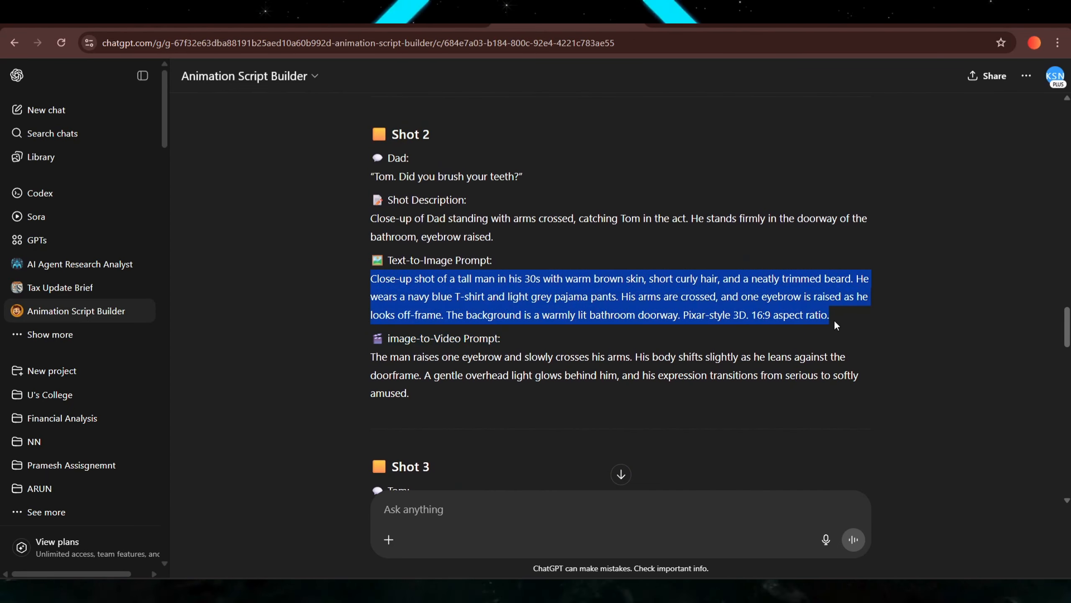
left_click(444, 505)
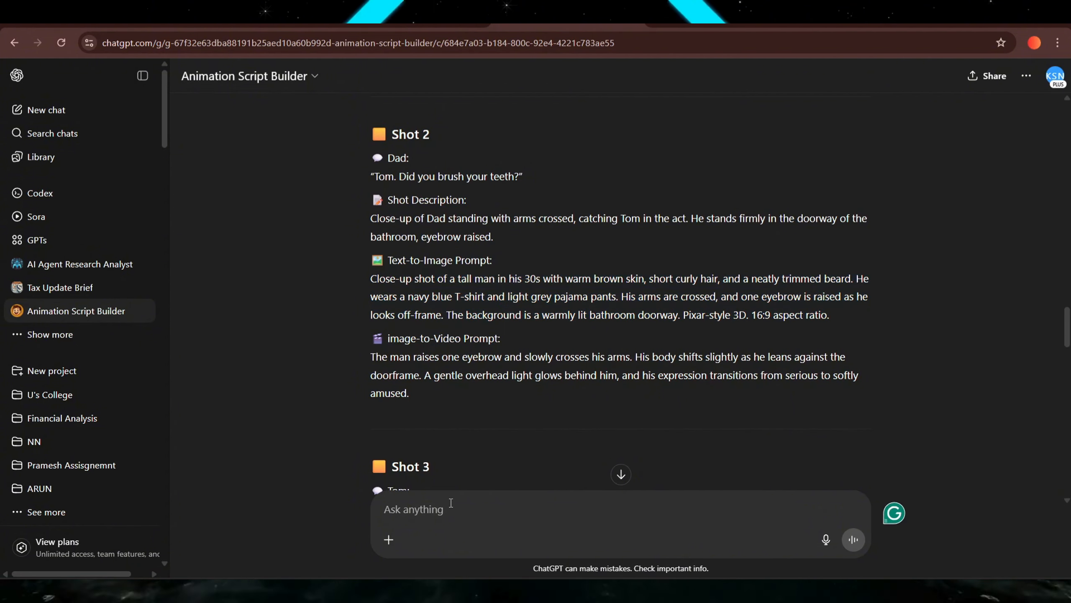
key("ctrl+v")
key("Return")
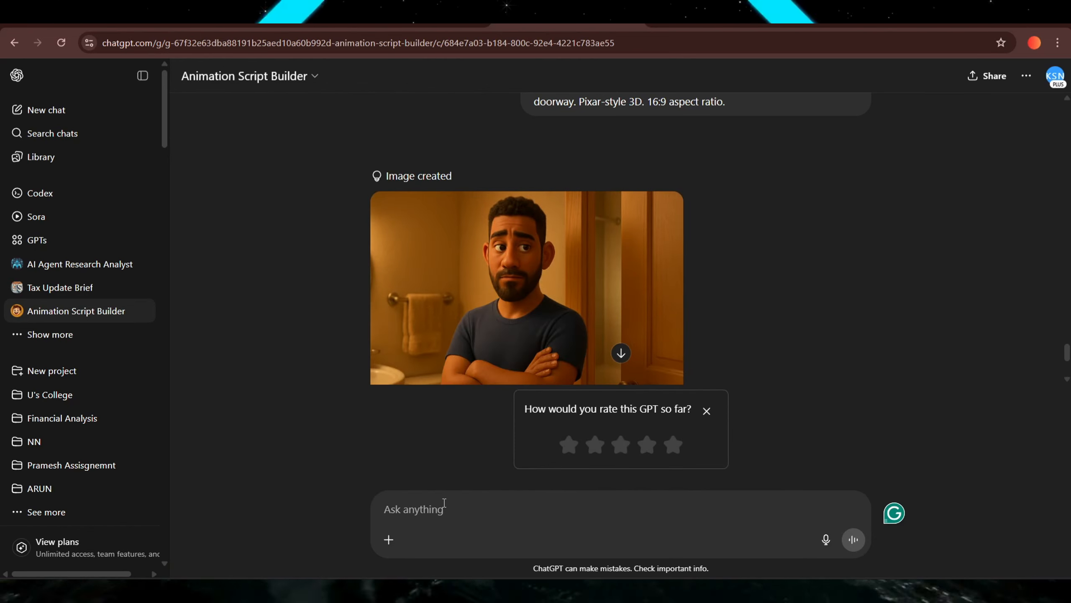
Dismiss the GPT rating prompt and download the close-up image of the boy peeking from under the blanket.
left_click(708, 410)
scroll(739, 357, "up", 15)
left_click_drag(375, 335, 778, 372)
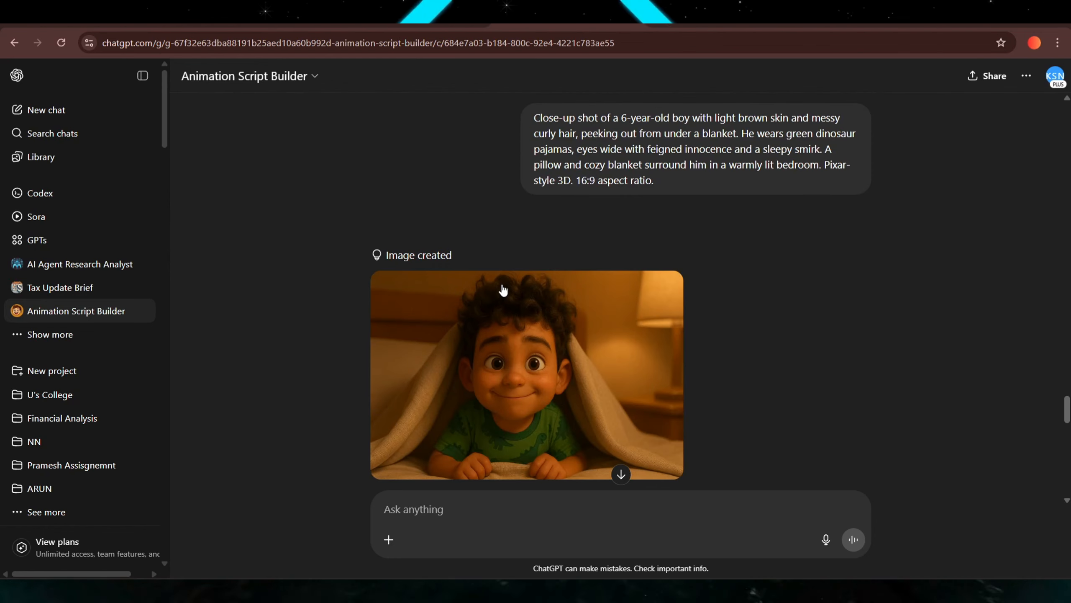
left_click(519, 345)
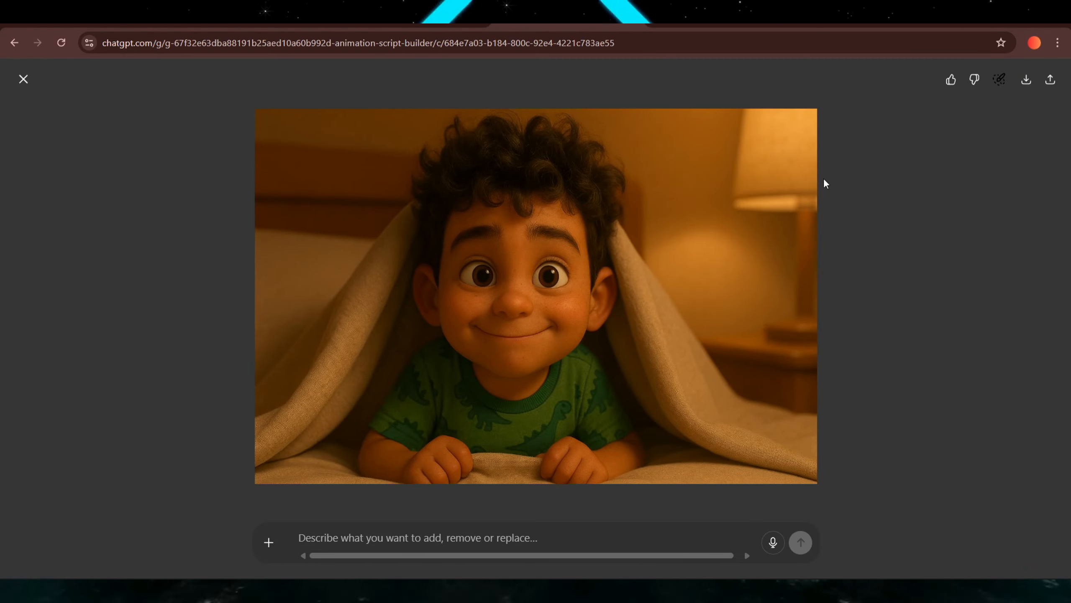
left_click(1026, 80)
left_click(23, 79)
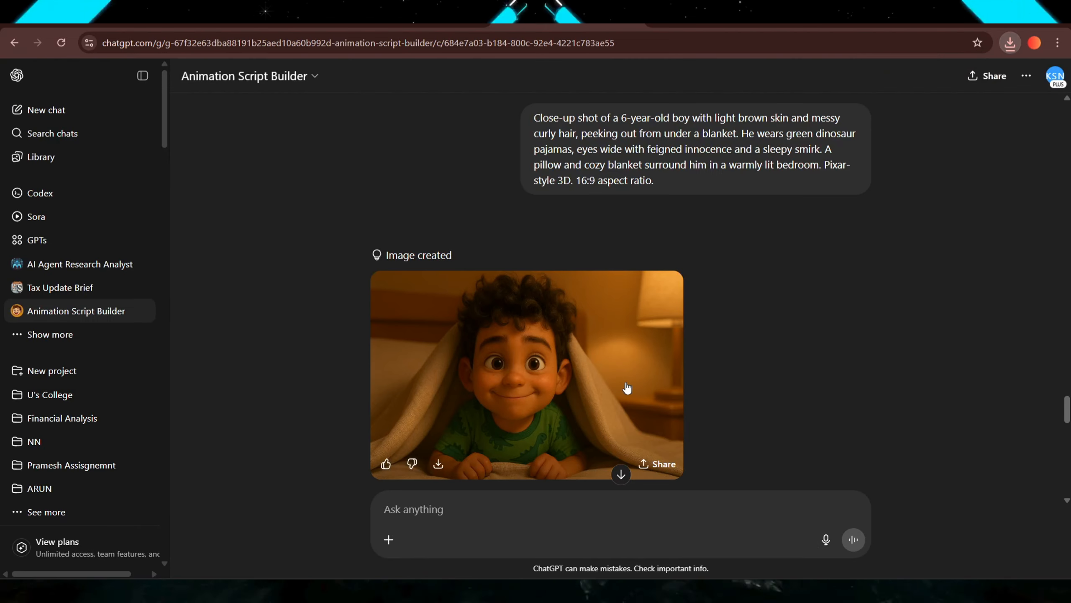
scroll(549, 380, "down", 10)
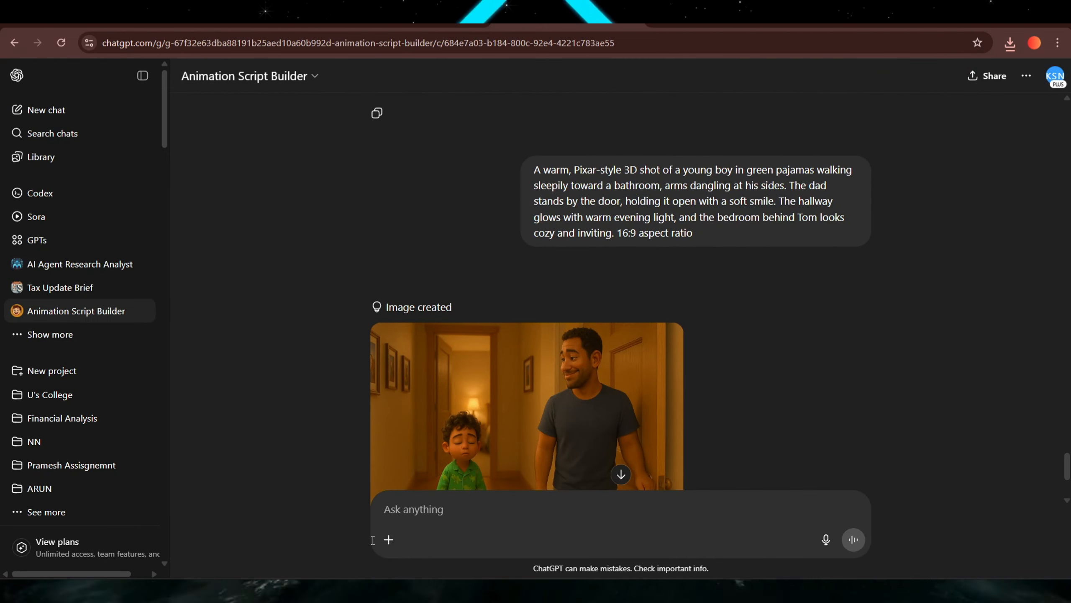
left_click(1011, 43)
left_click_drag(924, 102, 450, 510)
left_click(413, 509)
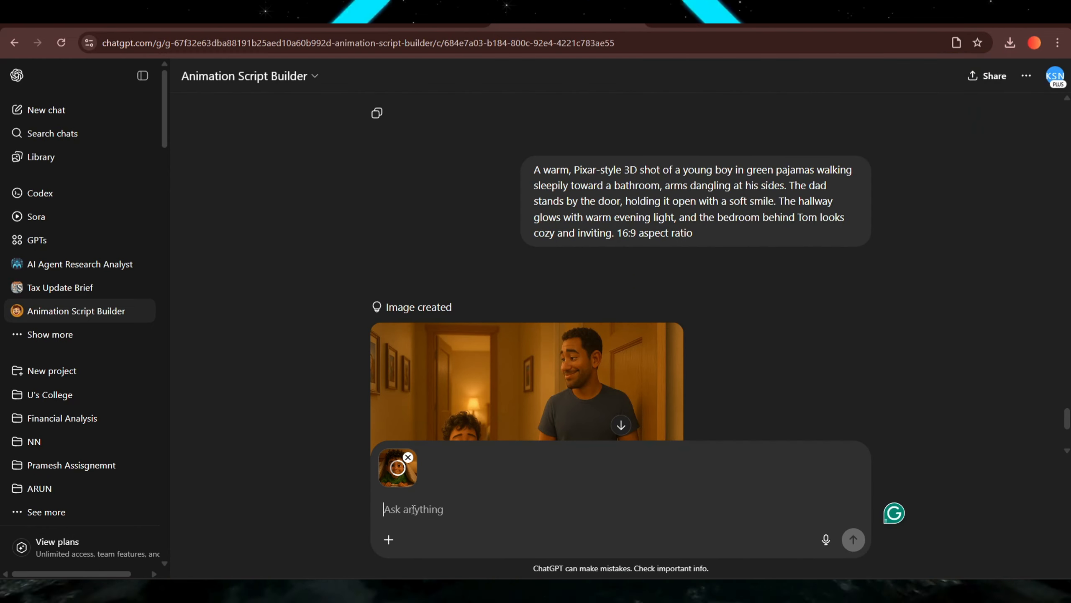
type("ADD YOUR P")
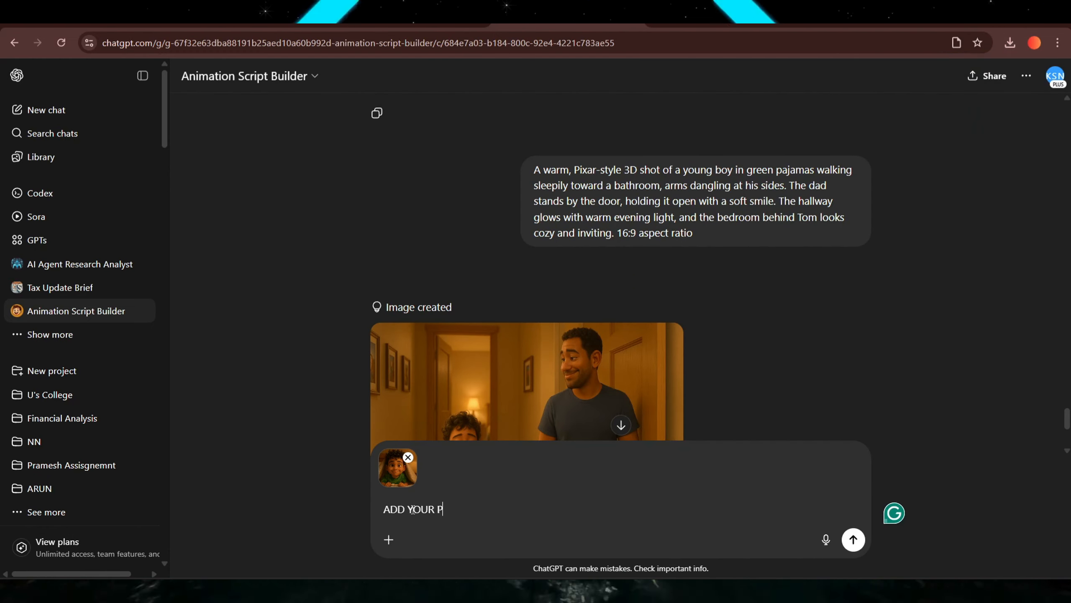
type("ROMPT")
key("ctrl+a")
key("BackSpace")
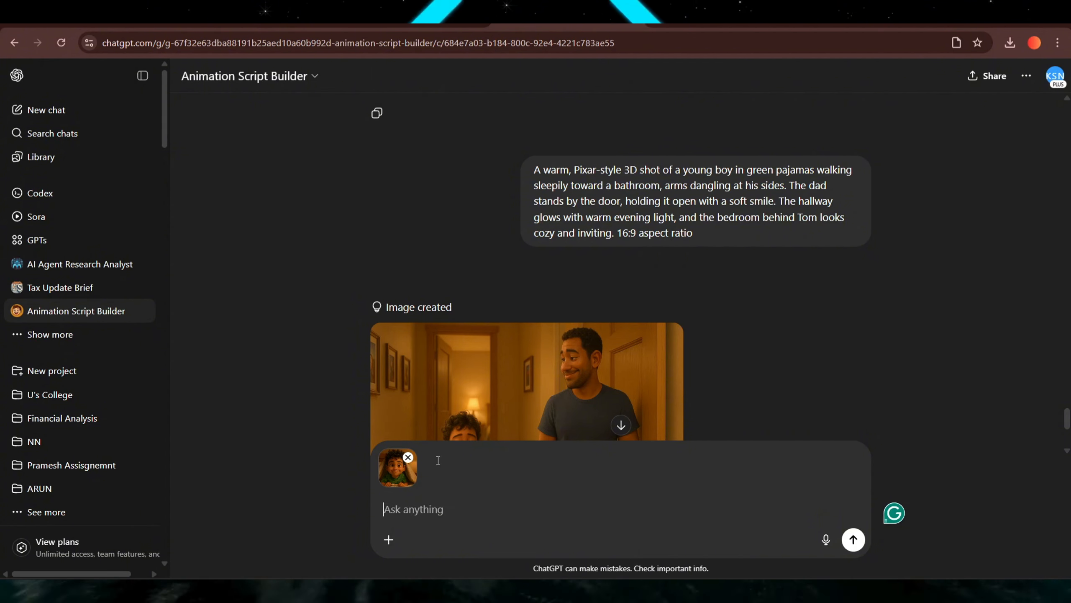
left_click(408, 458)
Open the Shot 1 hallway image of the tiptoeing boy and download it.
scroll(434, 392, "up", 10)
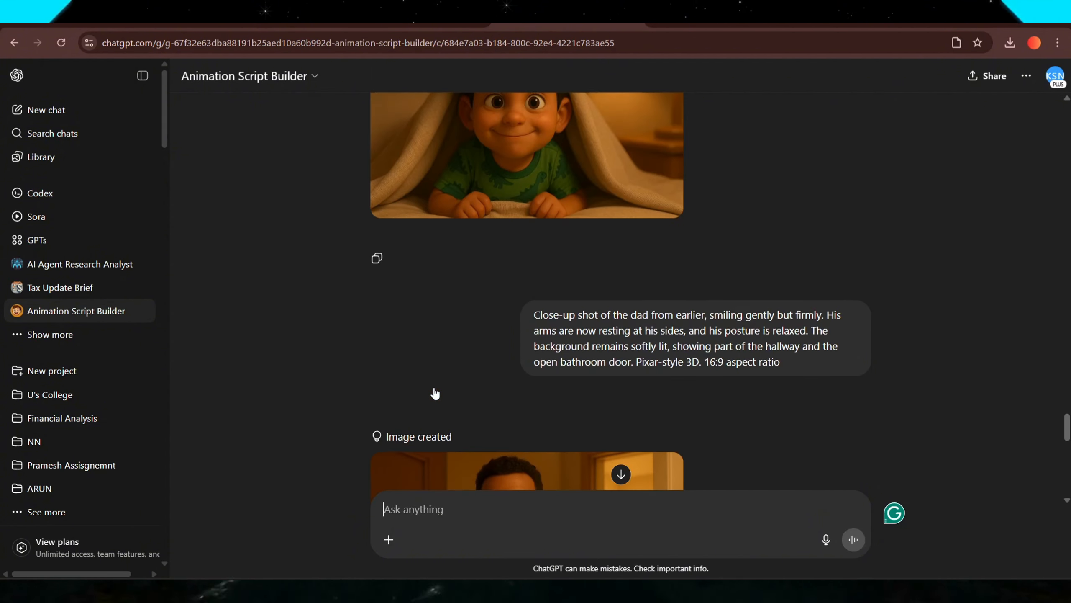
scroll(435, 393, "up", 15)
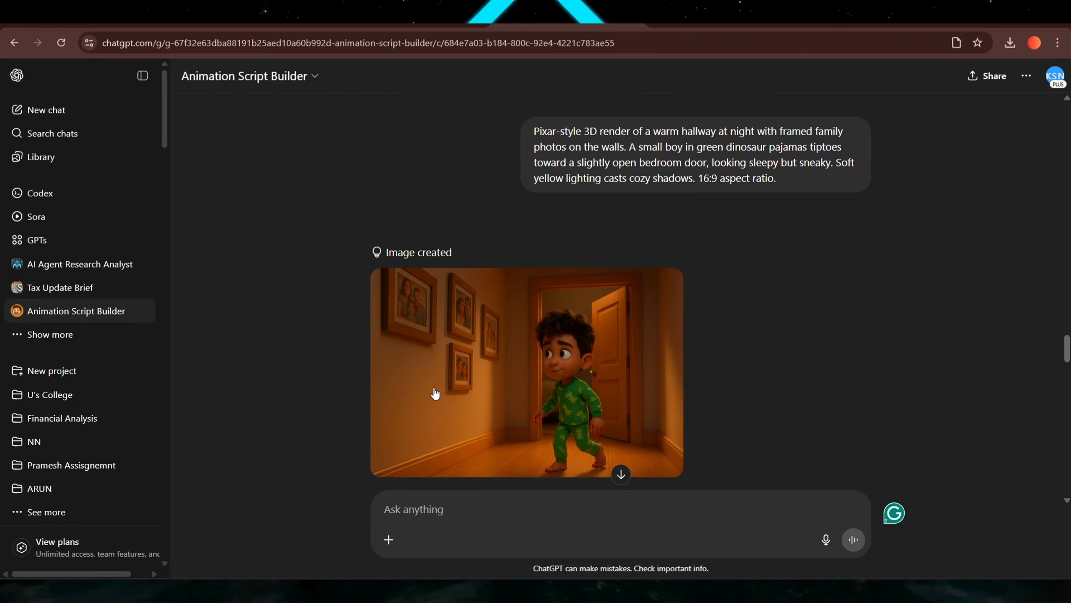
left_click(433, 390)
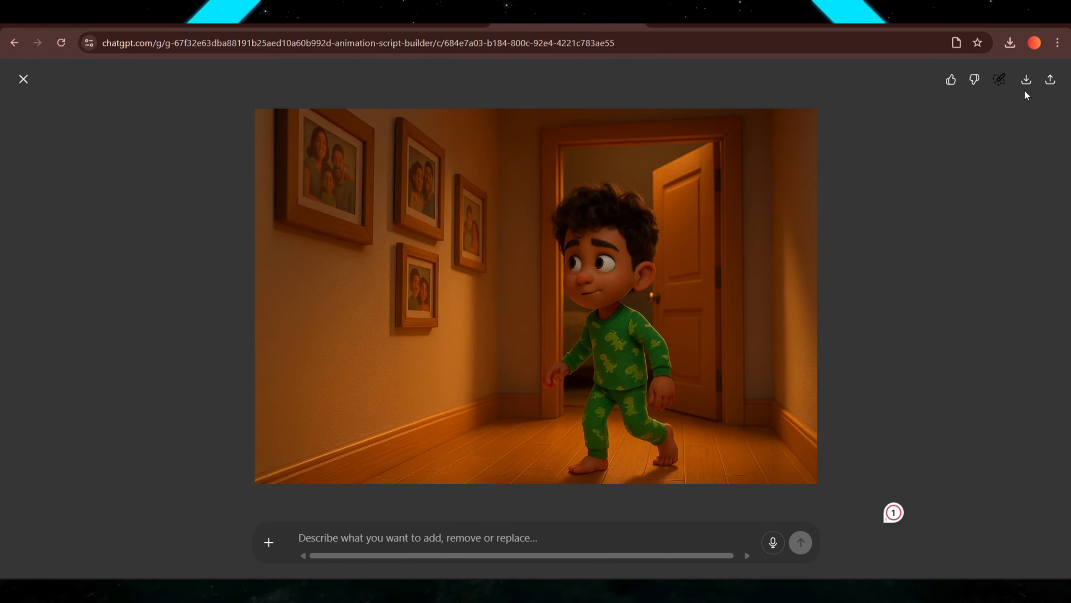
left_click(1026, 79)
key("Escape")
Download the dad's crossed-arms close-up image and the following shot's image.
scroll(565, 295, "down", 8)
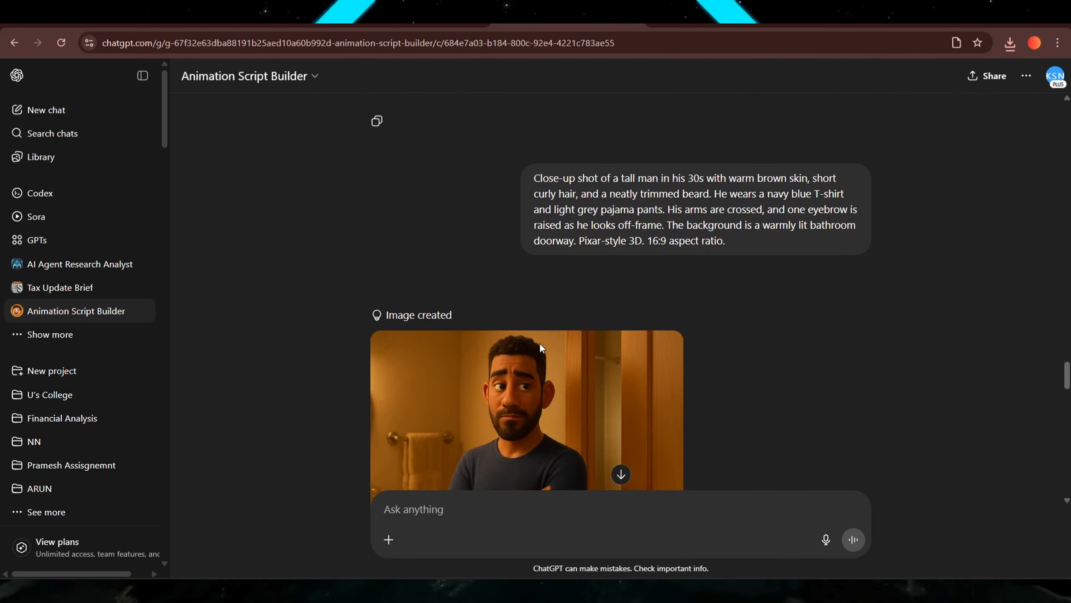
left_click(539, 344)
left_click(1026, 80)
key("Escape")
scroll(545, 220, "down", 8)
left_click(544, 300)
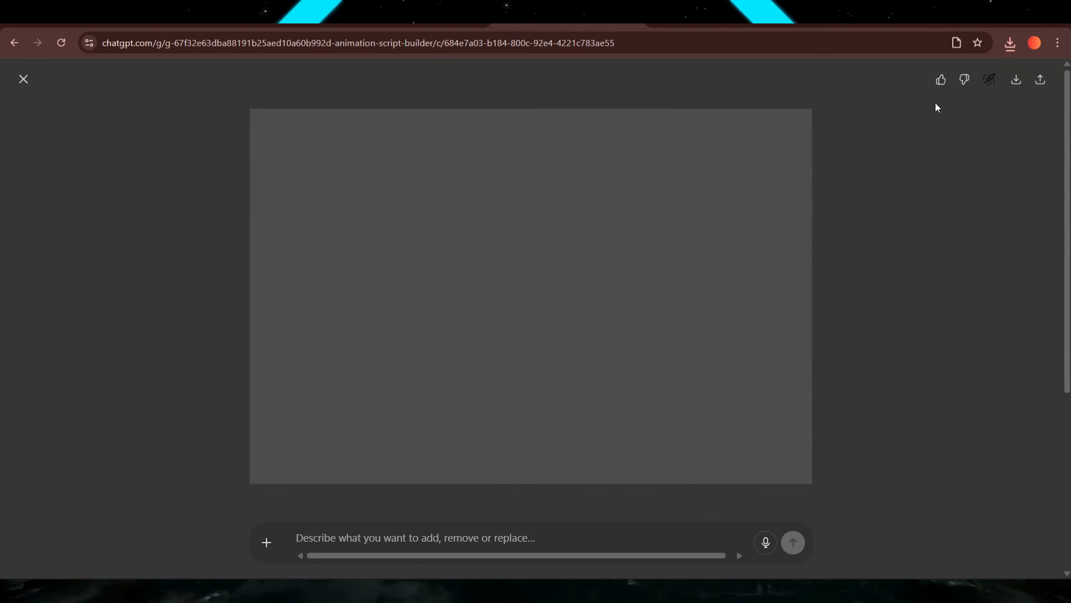
left_click(1020, 84)
key("Escape")
Download the smiling dad close-up image and open the dad-and-son hallway image.
scroll(486, 275, "down", 8)
left_click(486, 277)
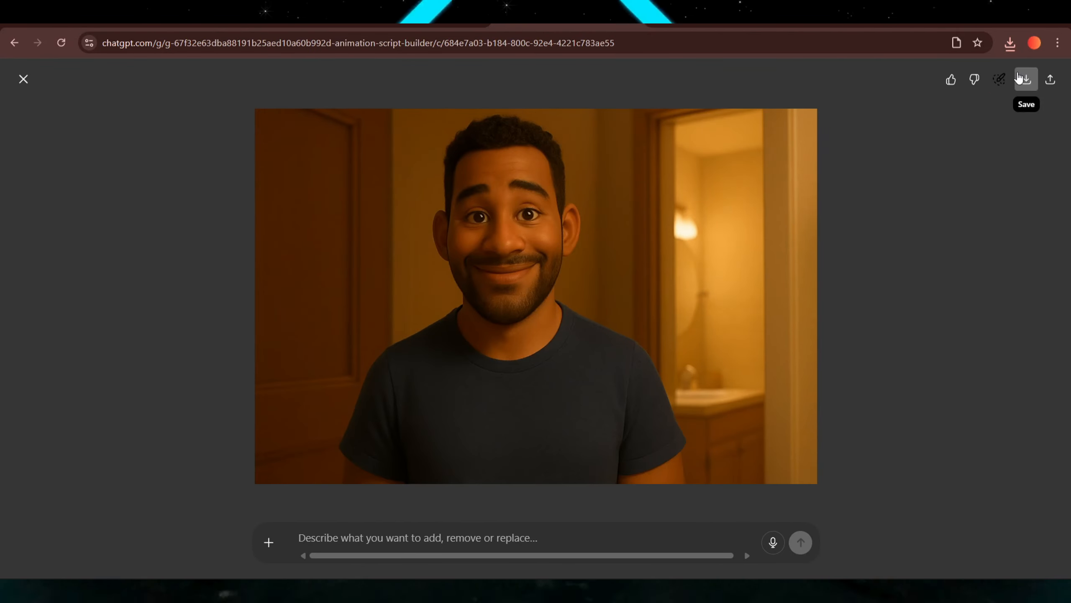
left_click(1025, 79)
key("Escape")
scroll(519, 290, "down", 8)
left_click(523, 290)
key("Escape")
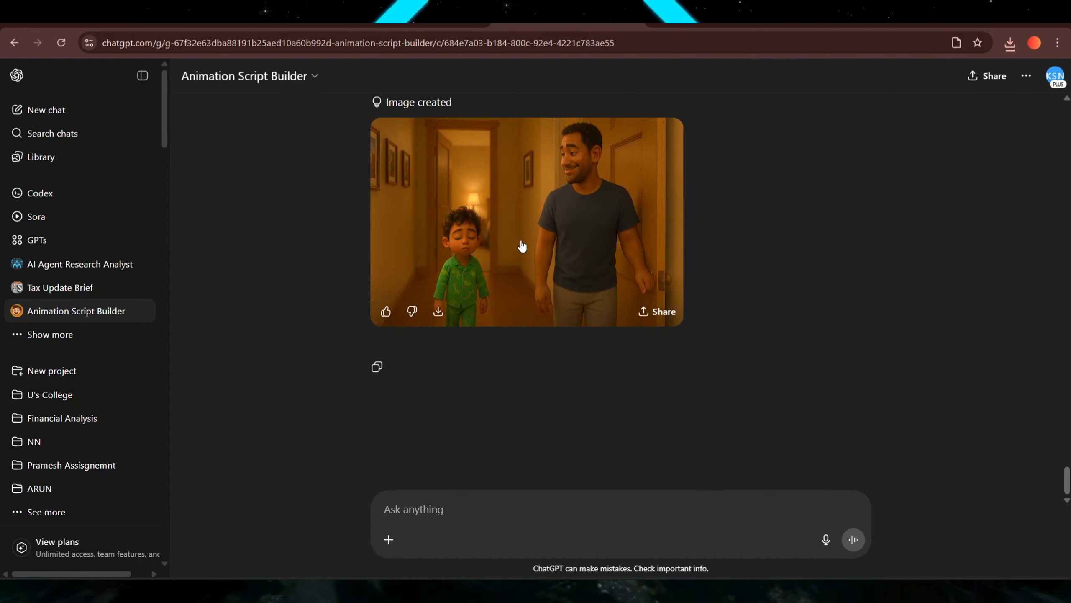
Open Kling AI in a new tab and go to its Video generation section.
key("ctrl+t")
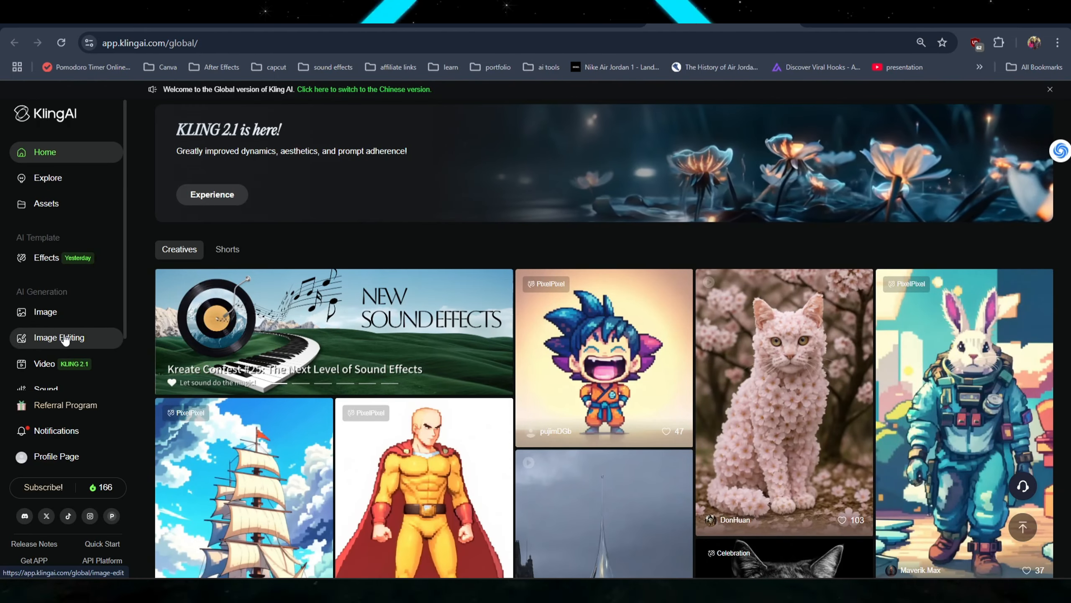
left_click(63, 364)
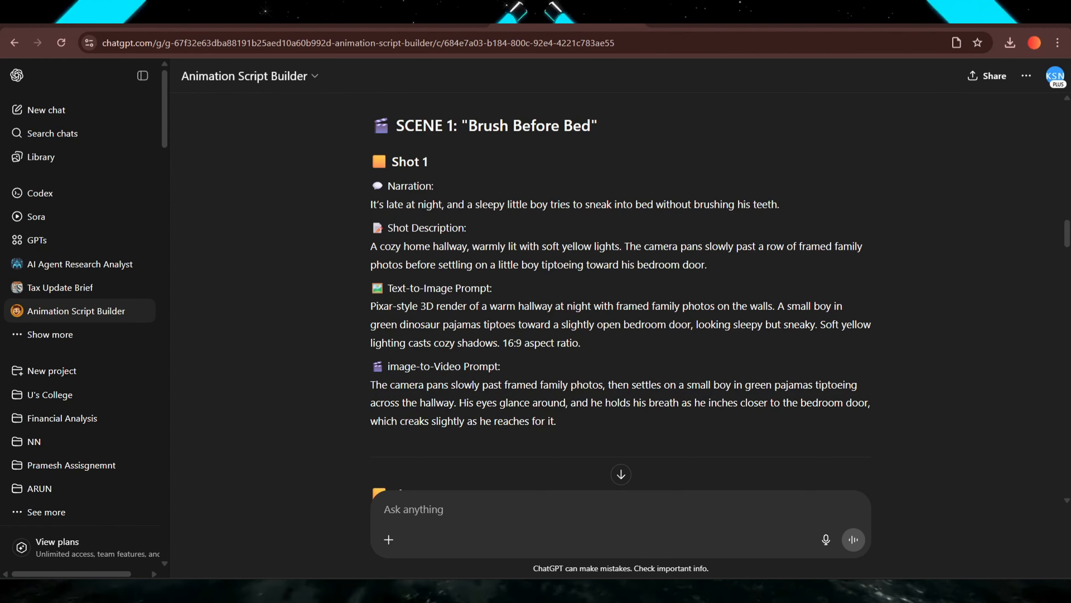
Copy Shot 1's image-to-video prompt from the script and return to Kling.
left_click_drag(560, 440, 365, 398)
key("ctrl+c")
right_click(479, 382)
left_click(493, 395)
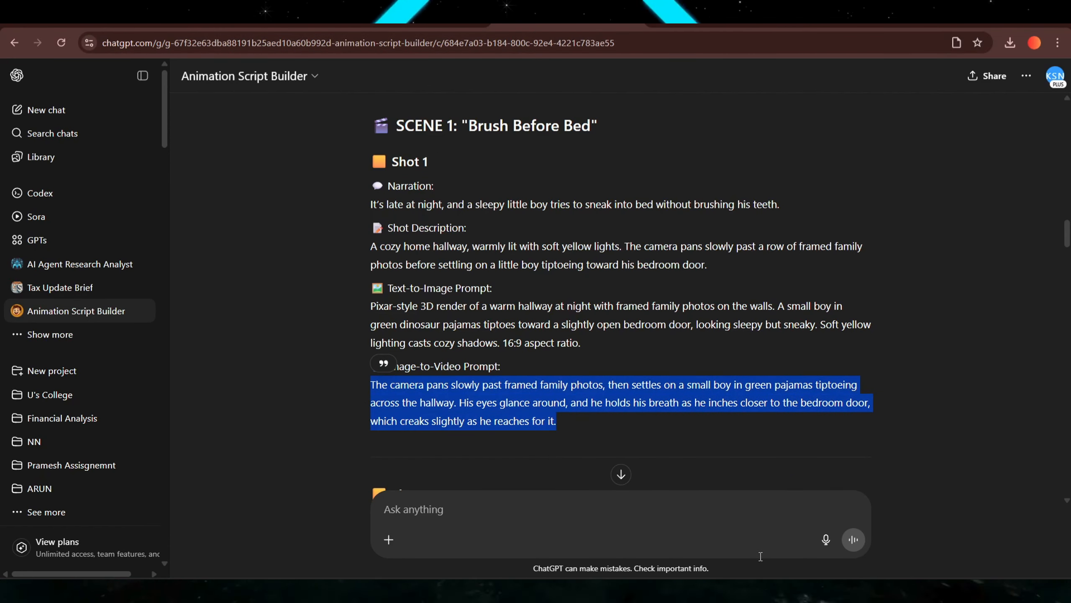
left_click(764, 591)
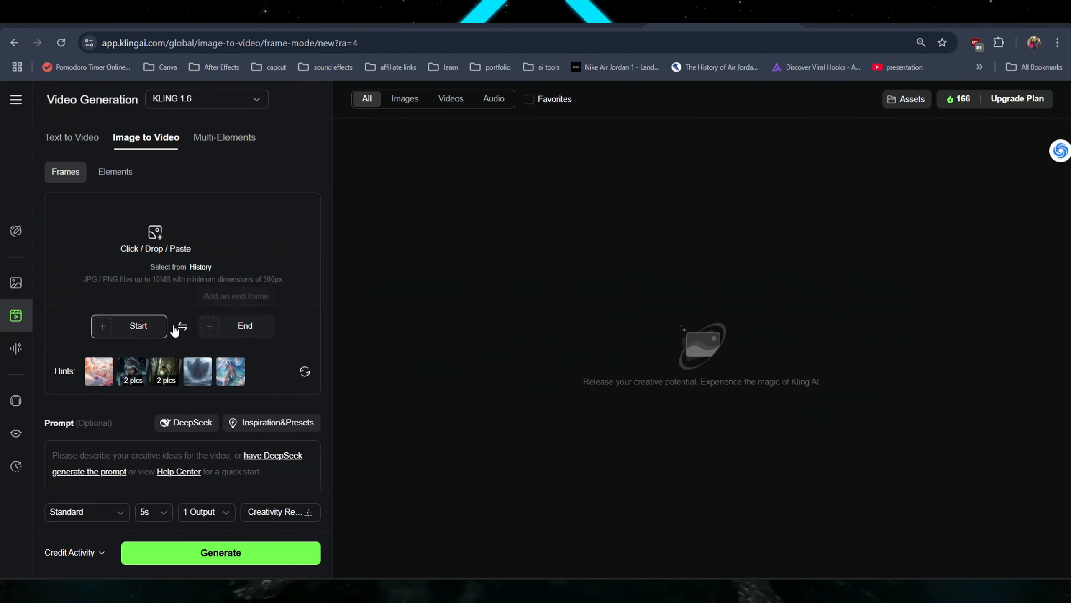
Try to animate the hallway image as the start frame in Kling's Image to Video with the Shot 1 prompt.
left_click(129, 326)
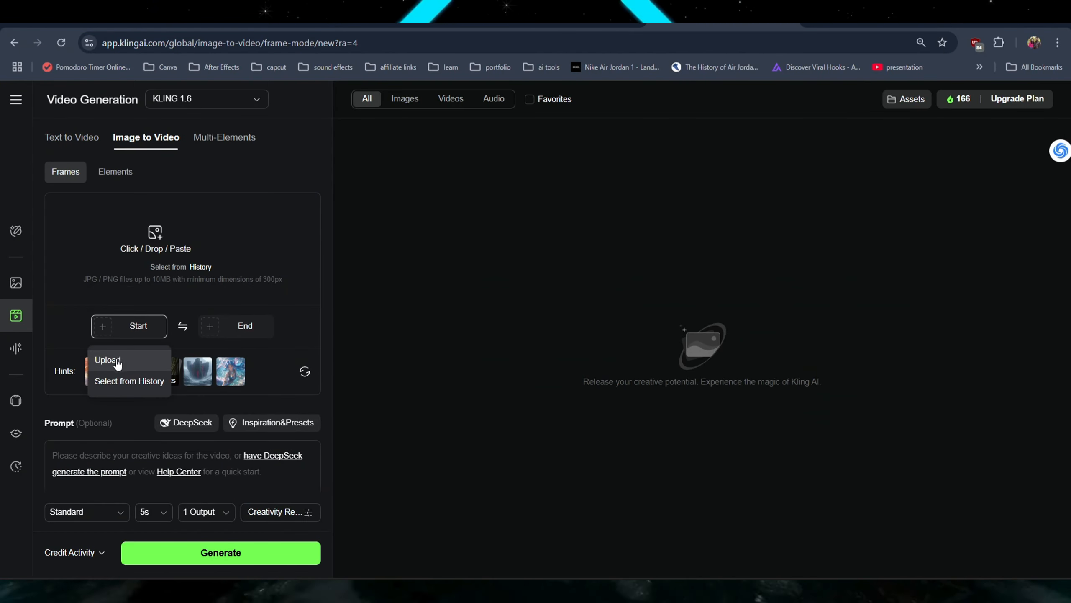
left_click(109, 359)
left_click(713, 106)
left_click(976, 555)
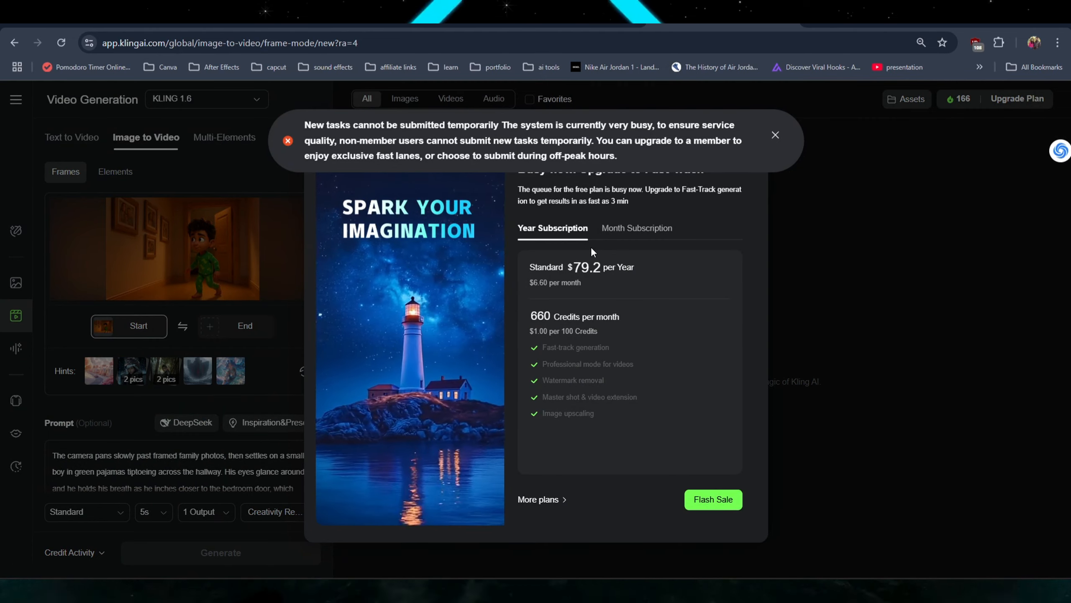
left_click(775, 136)
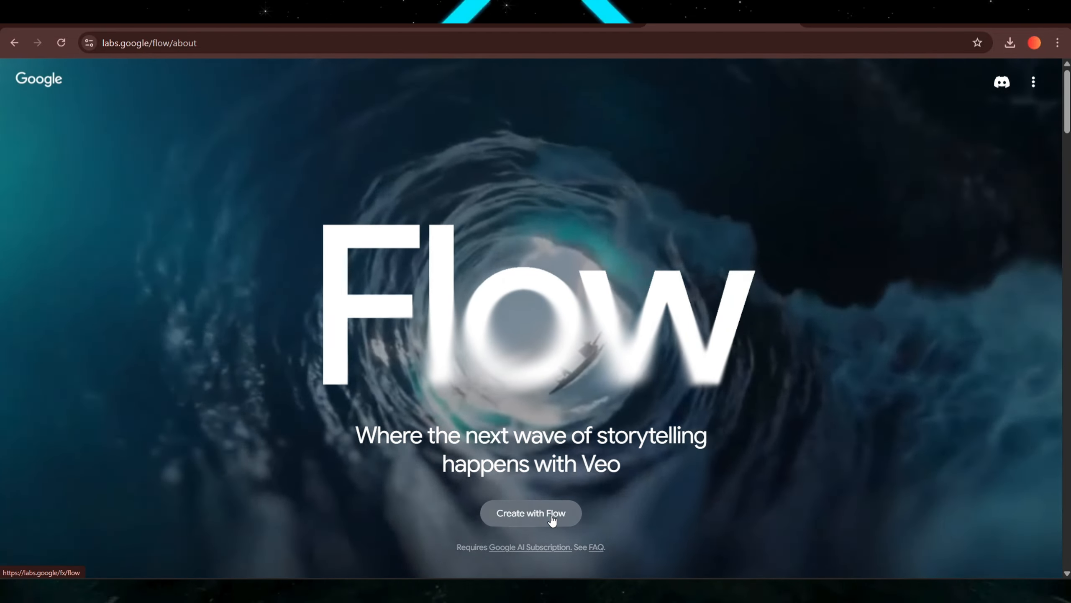
Open Google Flow and start a new project.
left_click(552, 519)
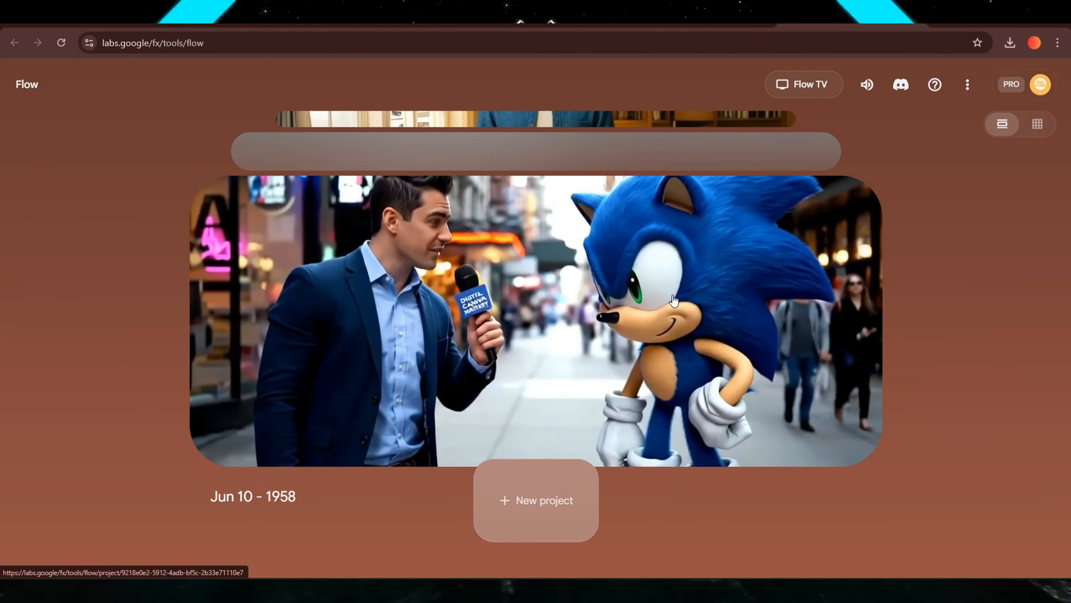
left_click(560, 496)
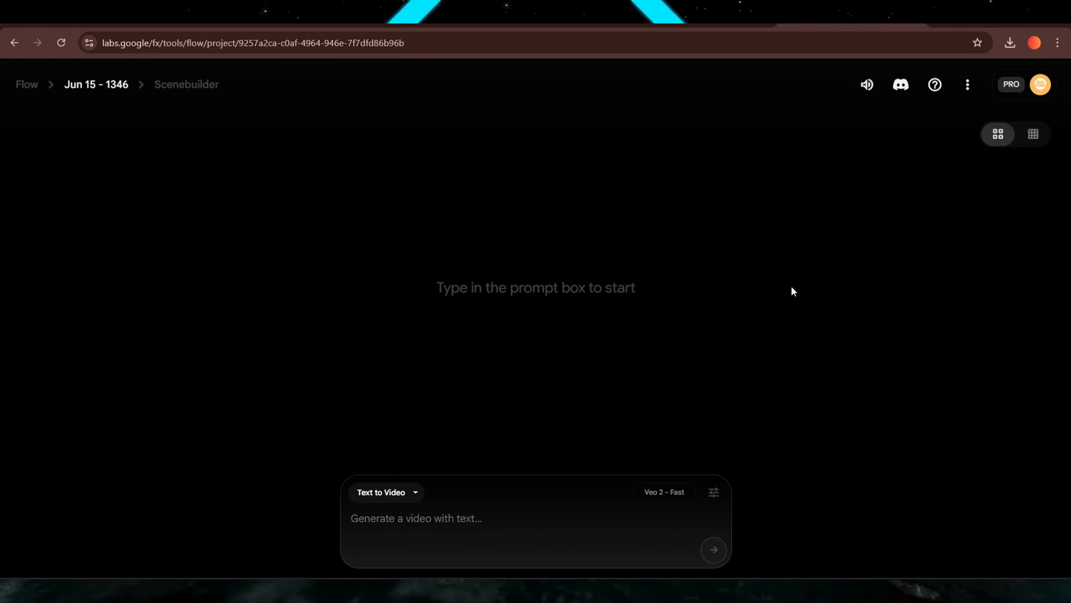
Switch to Frames to Video and upload ChatGPT Image Jun 15, 2025, 01_42_18 PM.png as the starting frame.
left_click(404, 494)
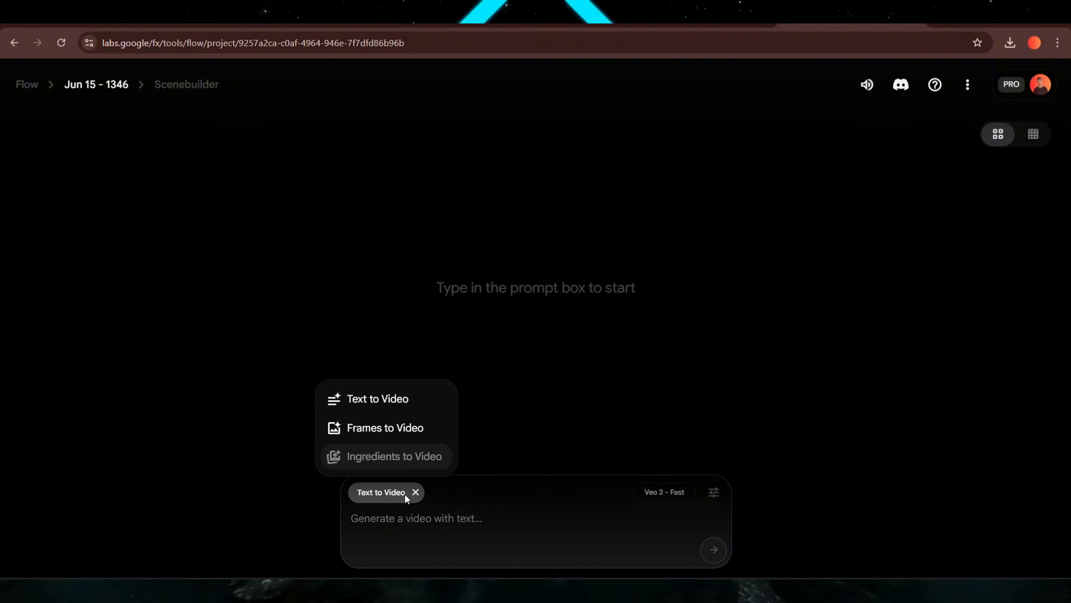
left_click(358, 420)
left_click(368, 549)
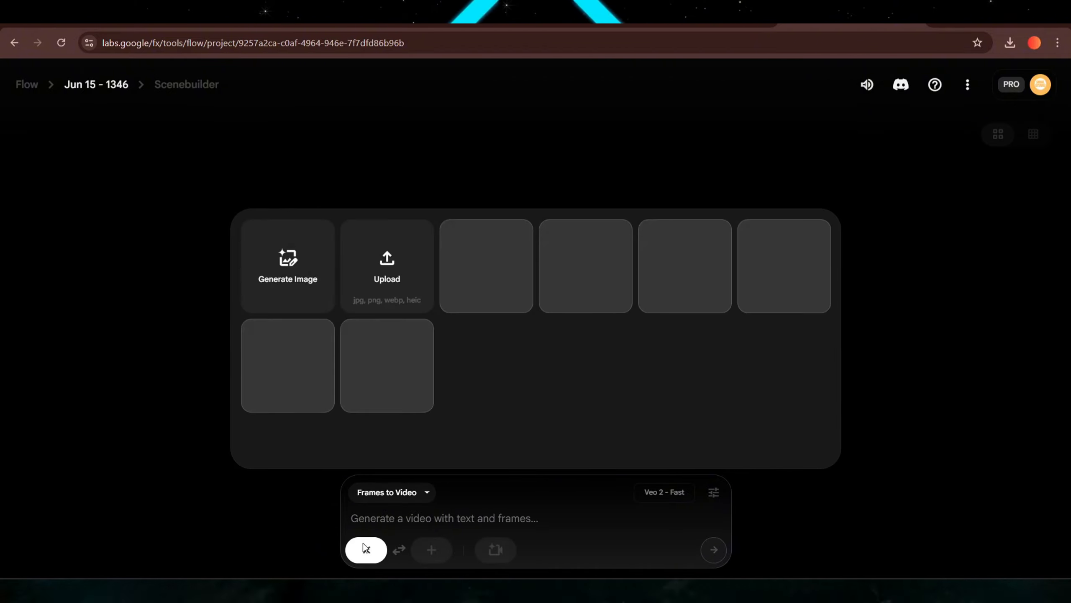
left_click(381, 274)
left_click(686, 100)
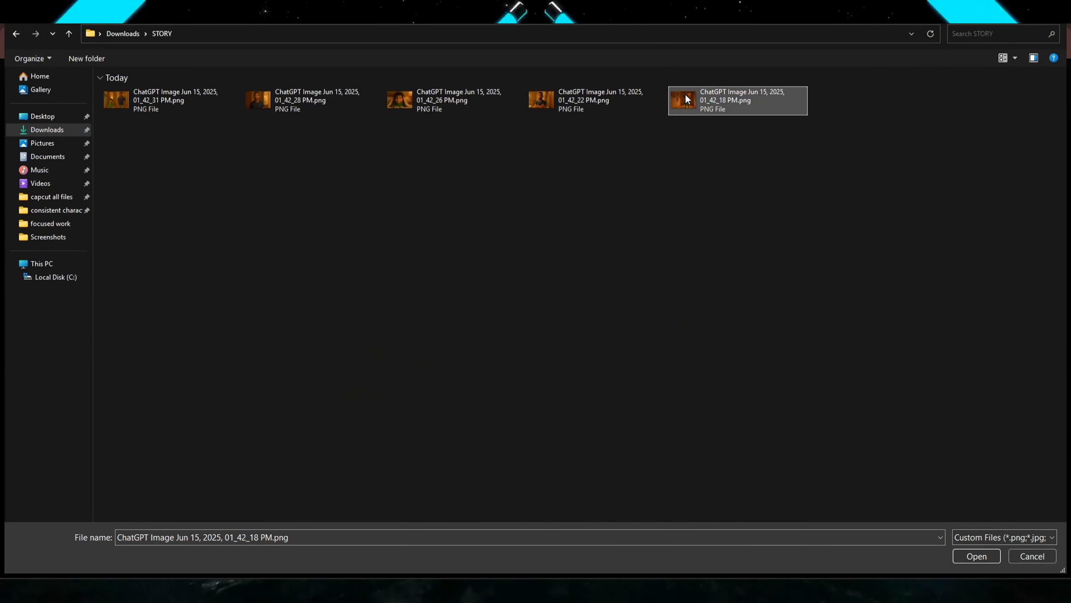
left_click(970, 556)
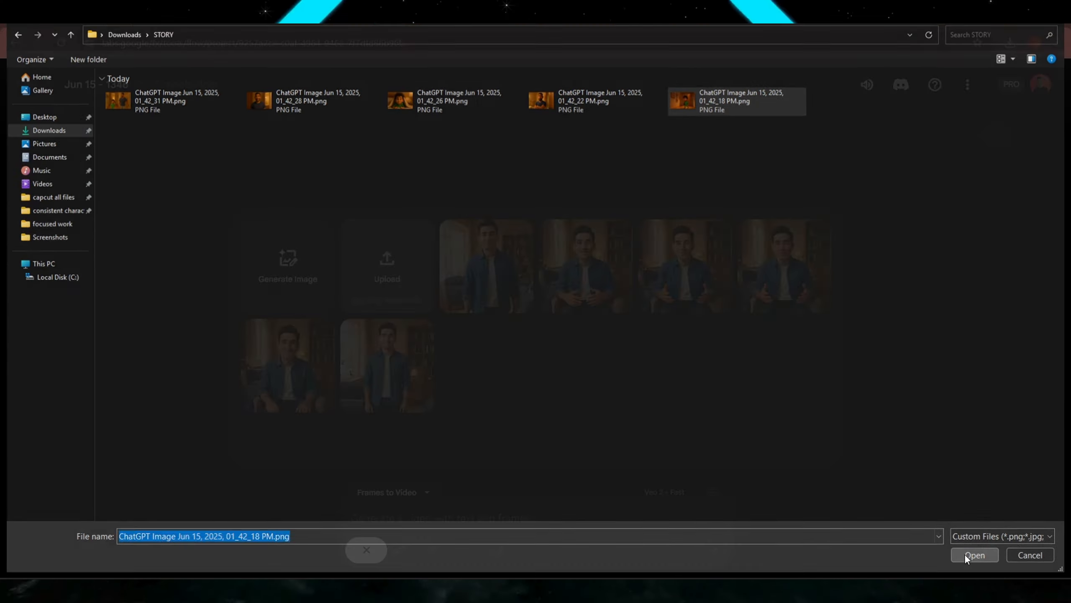
left_click_drag(719, 424, 690, 408)
mouse_move(570, 344)
left_mouse_down()
mouse_move(589, 350)
mouse_move(579, 357)
left_mouse_up()
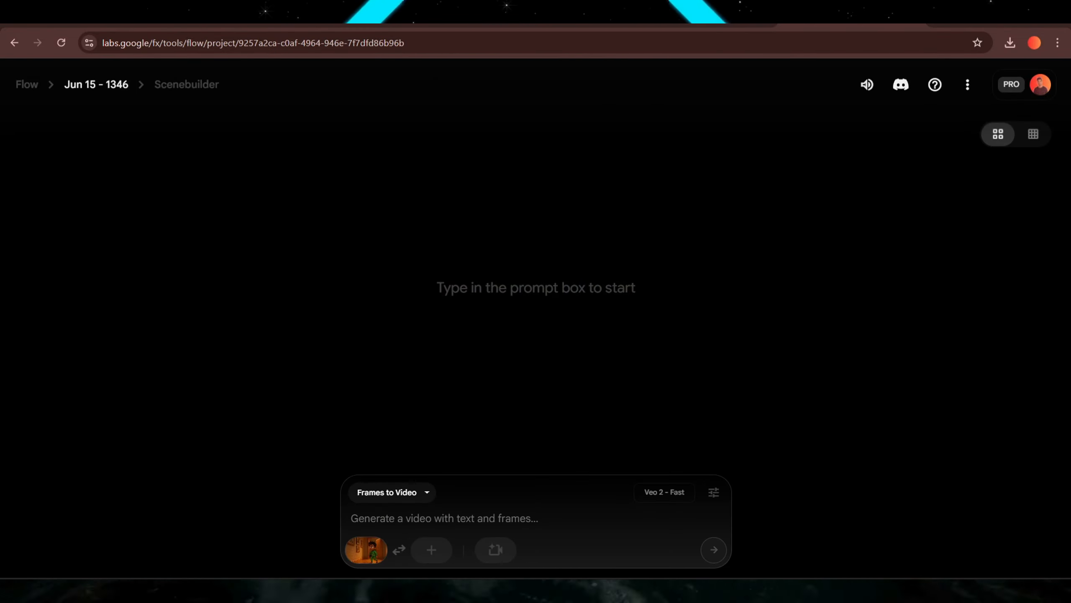
Paste the Shot 1 image-to-video prompt and generate the video with the Veo 2 - Fast model.
left_click(531, 517)
key("ctrl+v")
key("BackSpace")
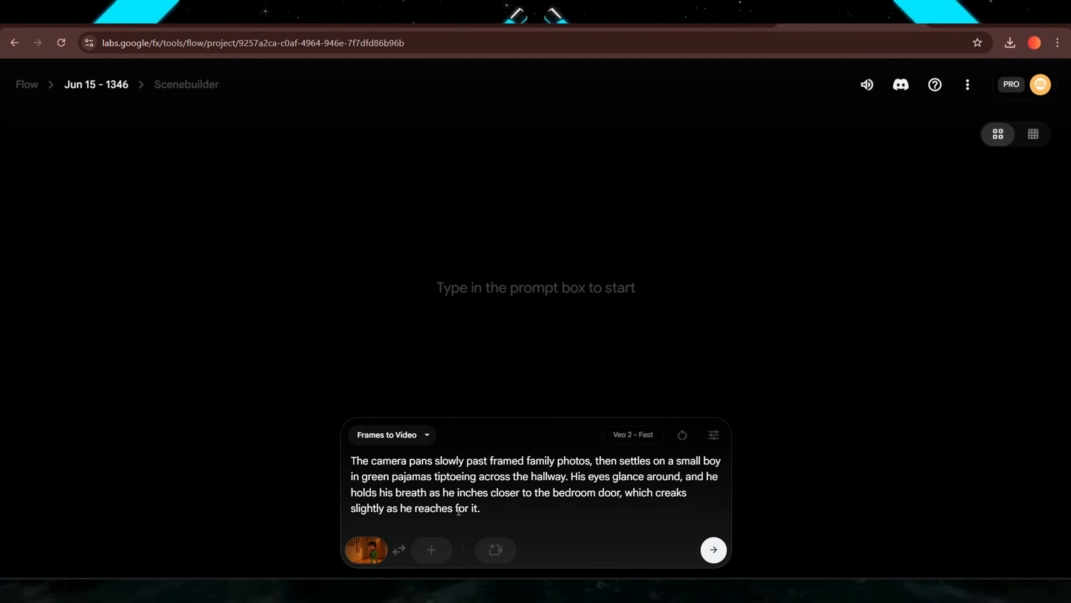
key("BackSpace")
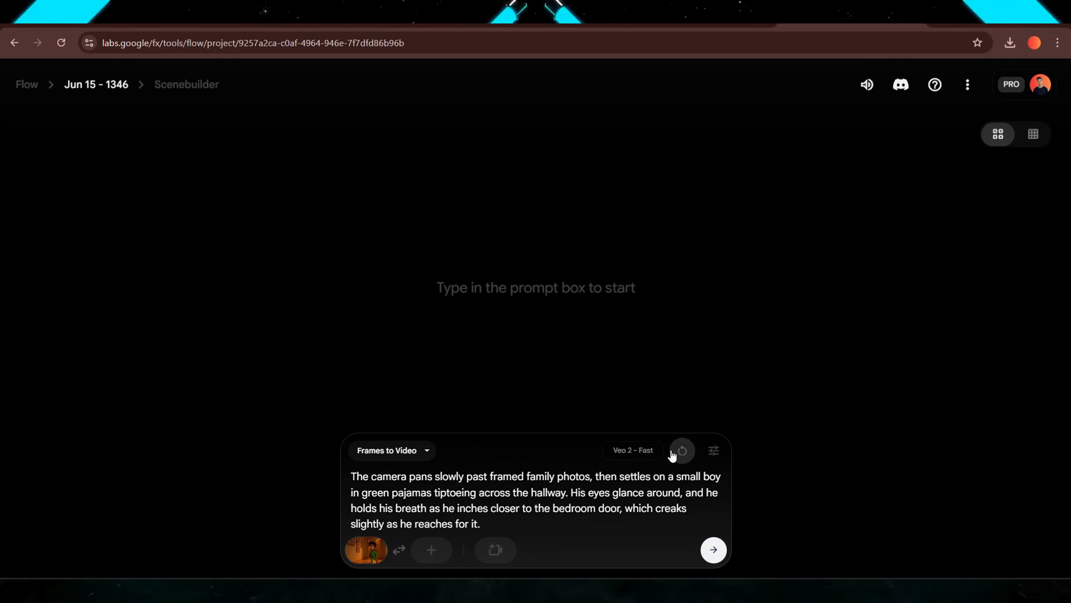
left_click(714, 450)
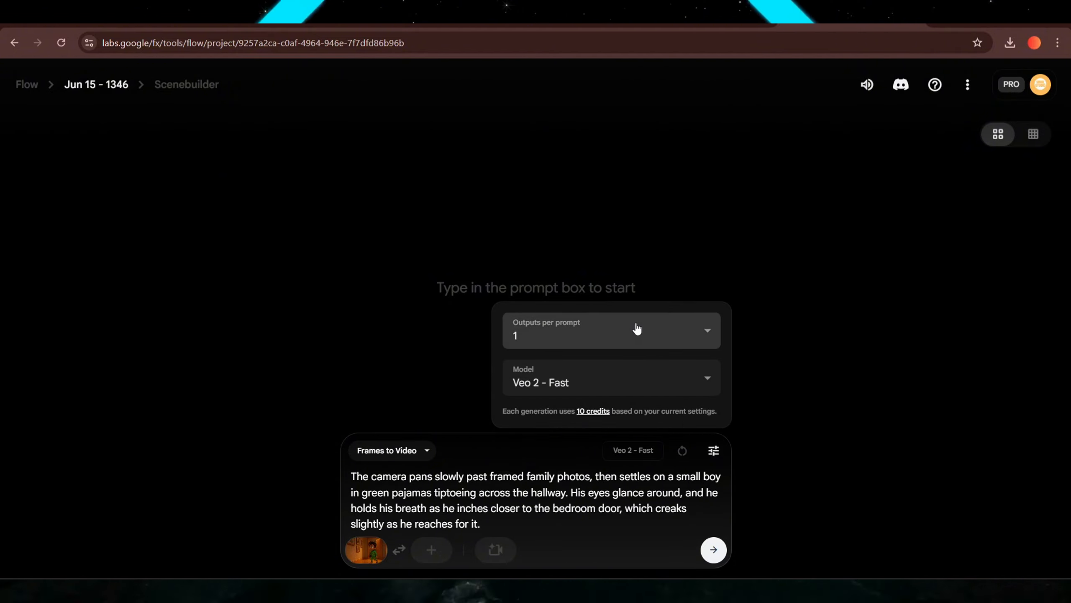
left_click(639, 376)
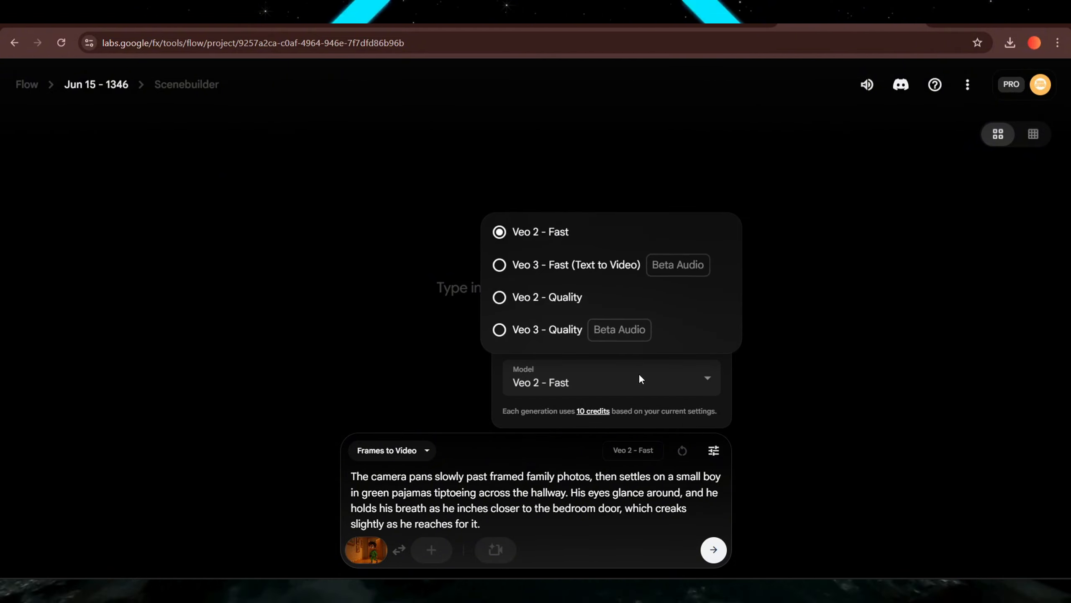
left_click(565, 455)
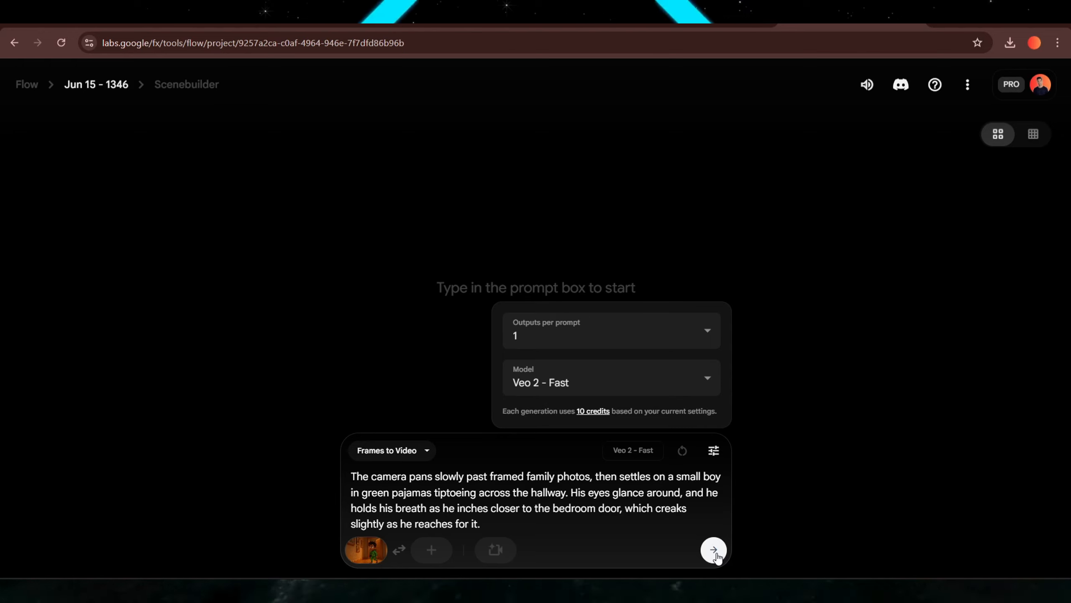
left_click(715, 553)
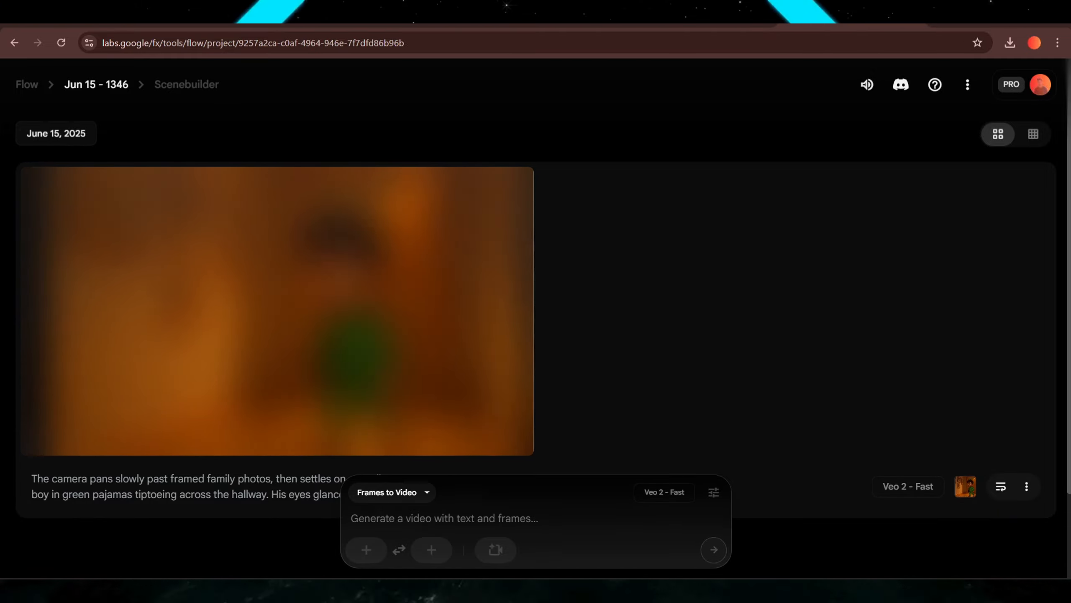
mouse_move(55, 444)
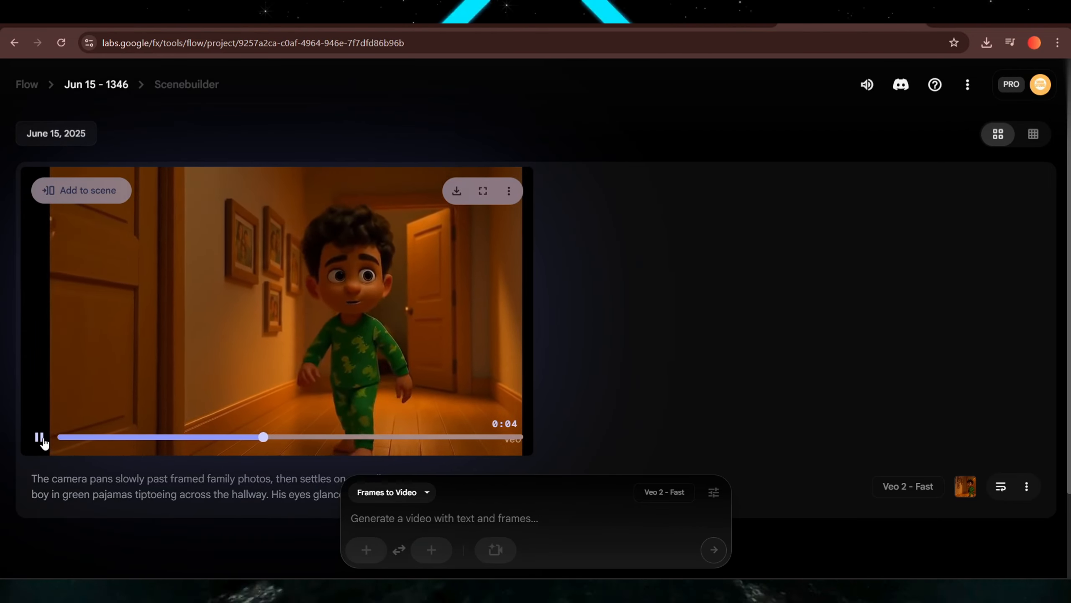
Pause the Shot 1 clip and copy the Shot 2 image-to-video prompt from the script.
left_click(42, 439)
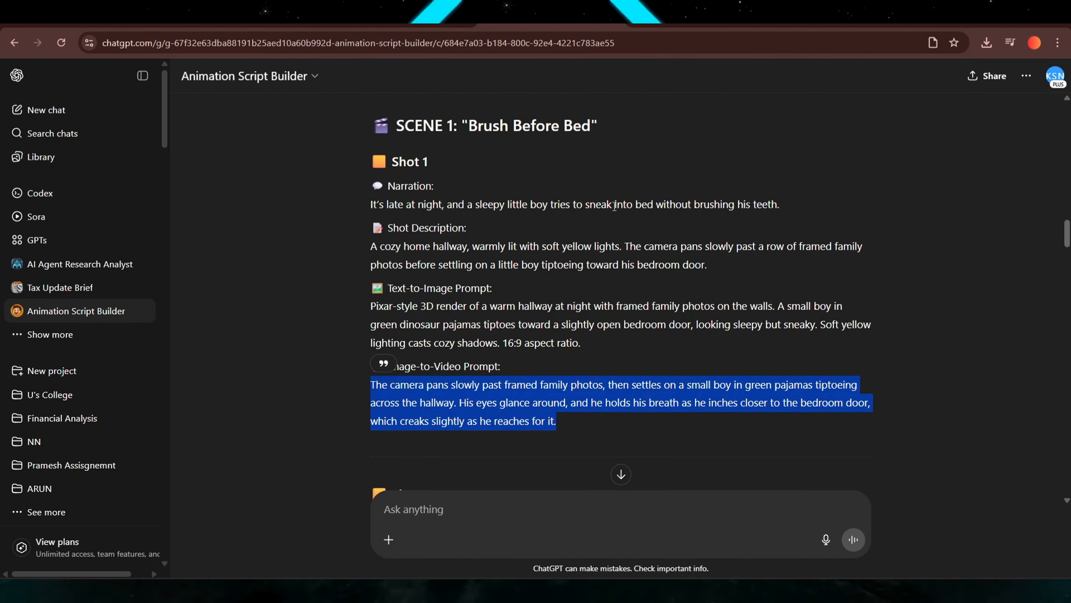
scroll(615, 206, "down", 8)
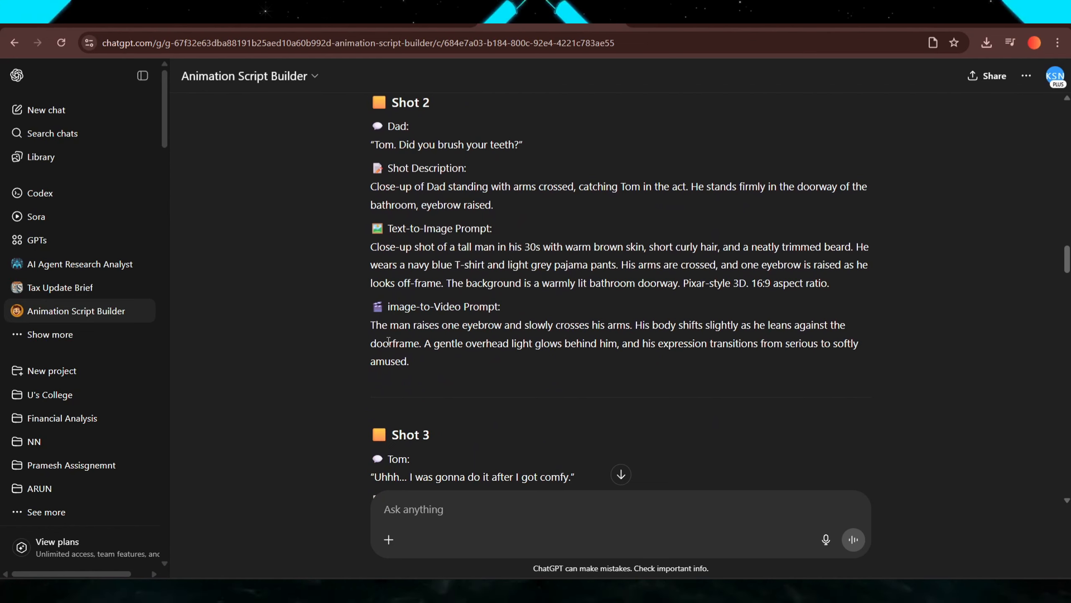
left_click_drag(408, 361, 366, 328)
key("ctrl+c")
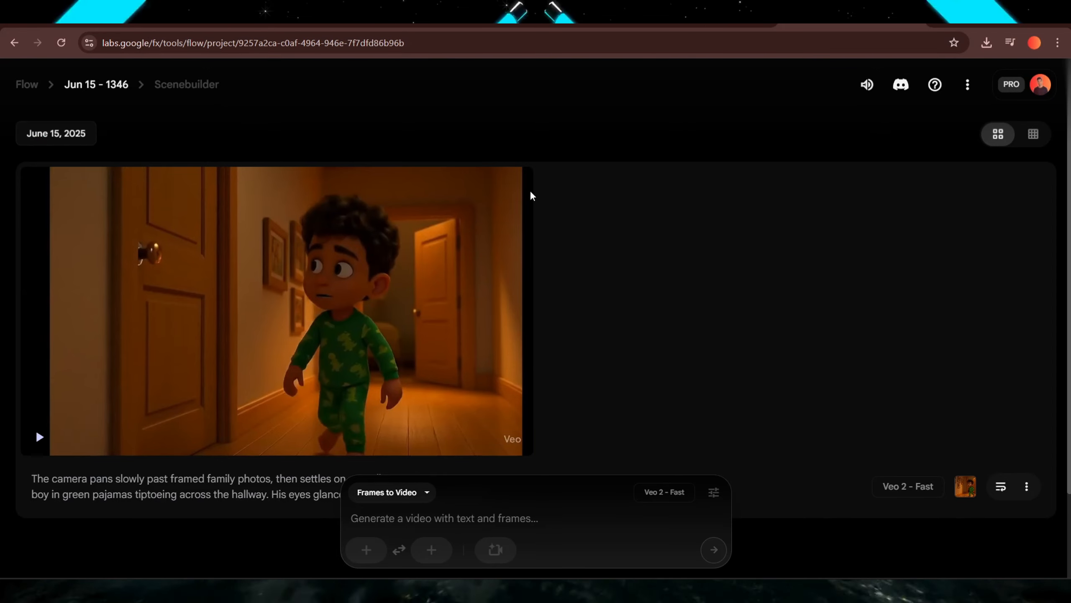
Upload ChatGPT Image Jun 15, 2025, 01_42_22 PM.png as the starting frame and crop and save it.
scroll(342, 341, "down", 1)
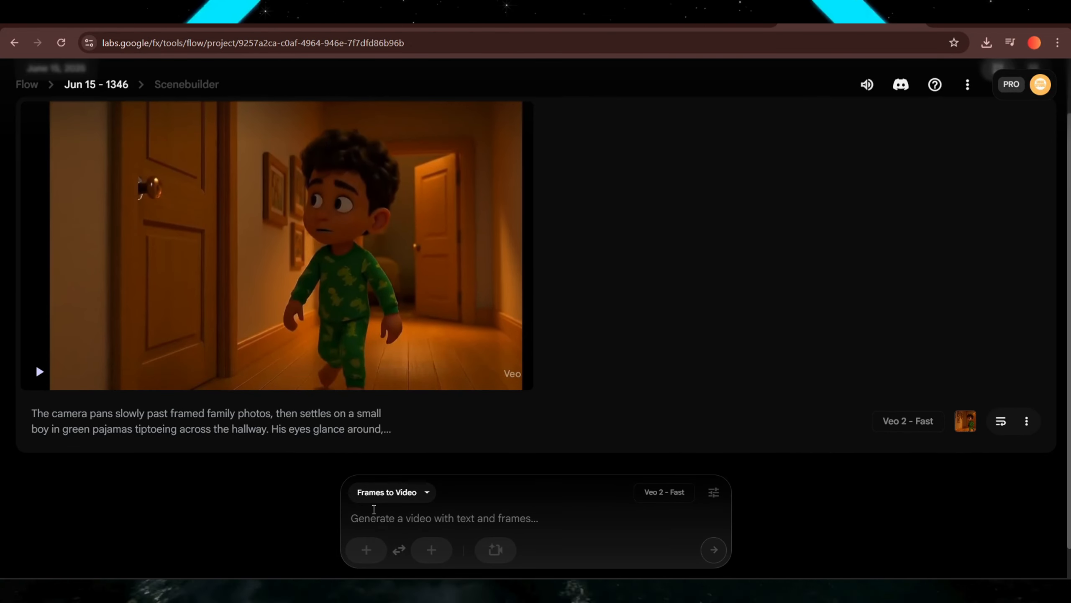
scroll(447, 359, "up", 1)
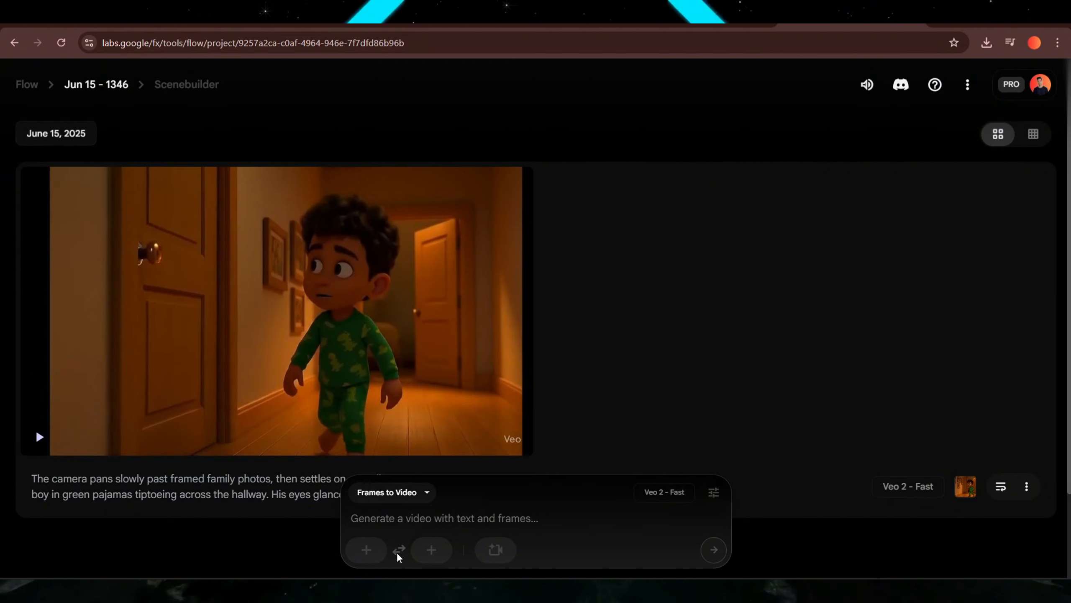
left_click(366, 549)
left_click(393, 283)
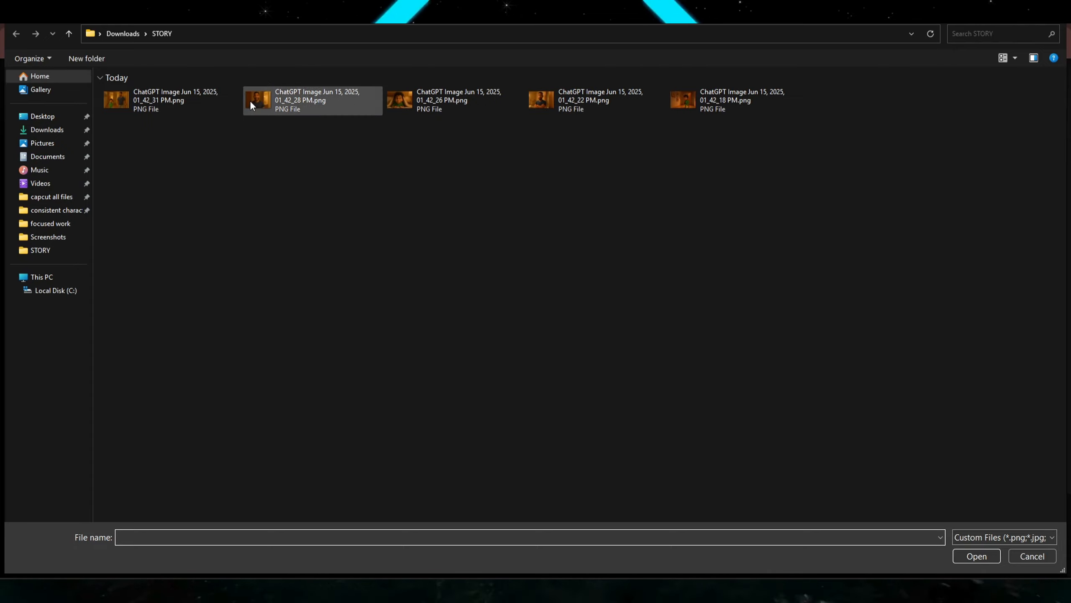
left_click(582, 100)
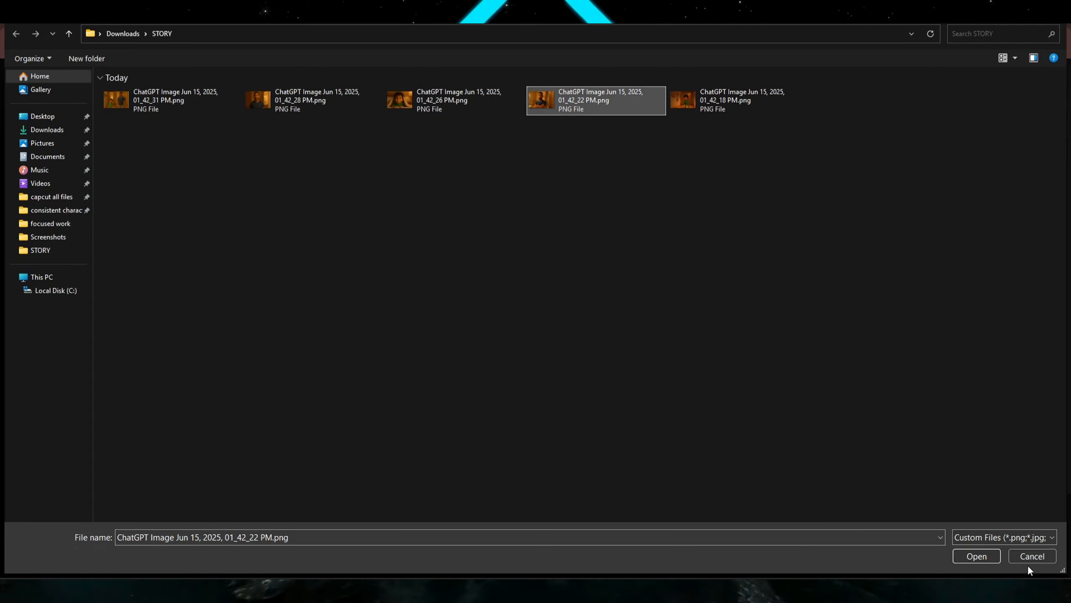
left_click(977, 556)
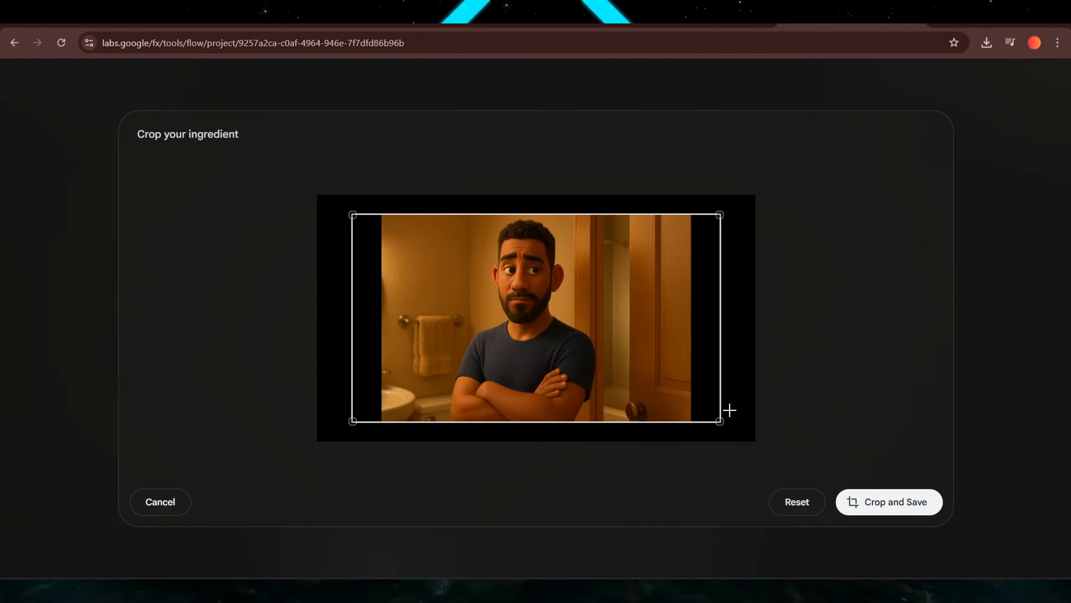
left_click(885, 501)
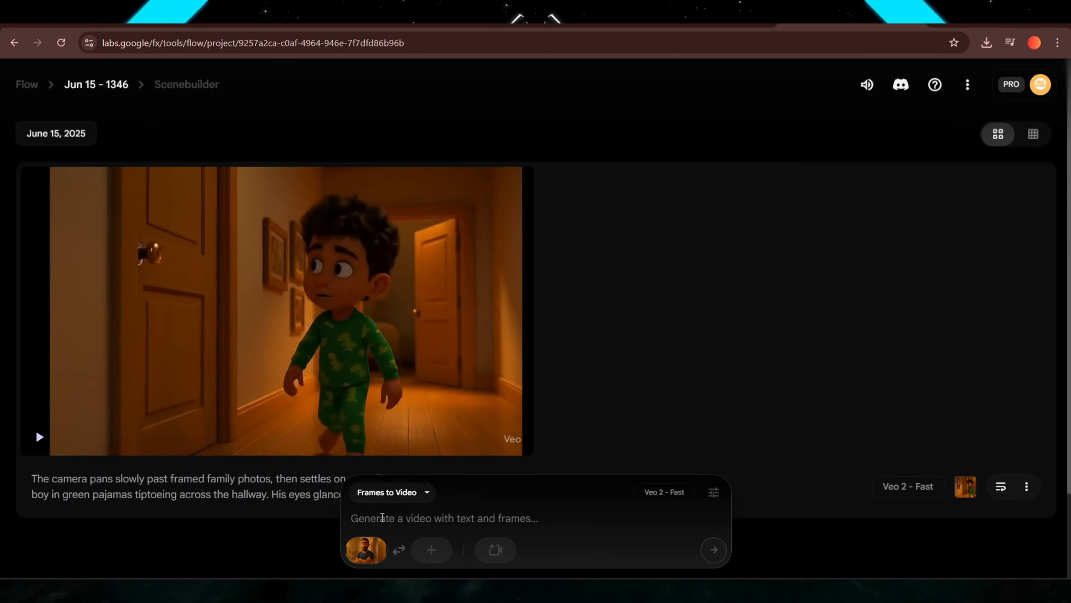
Paste the Shot 2 image-to-video prompt and generate the video.
right_click(383, 517)
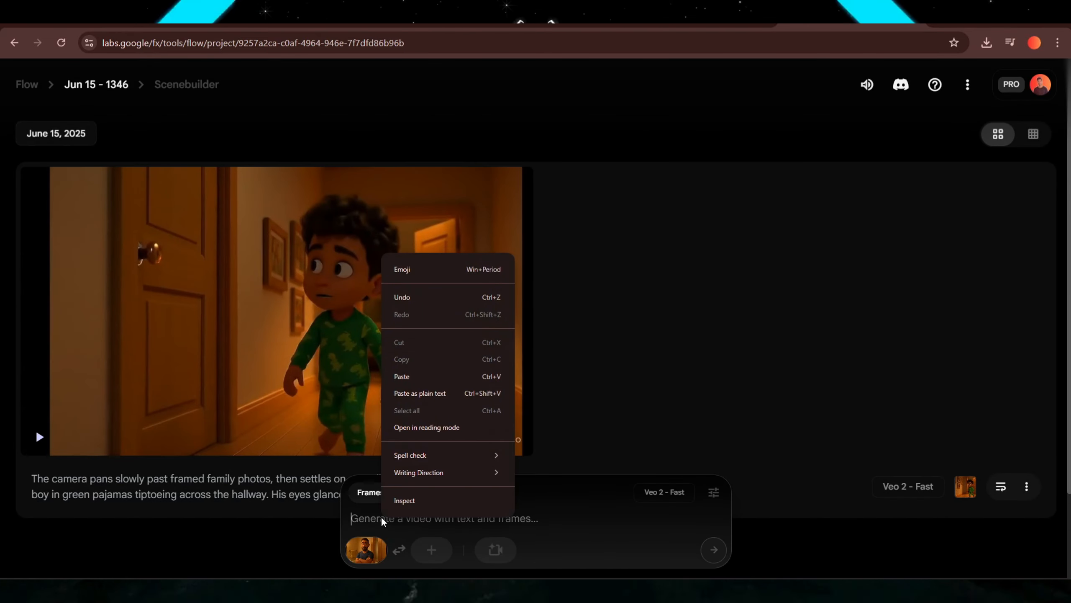
left_click(421, 377)
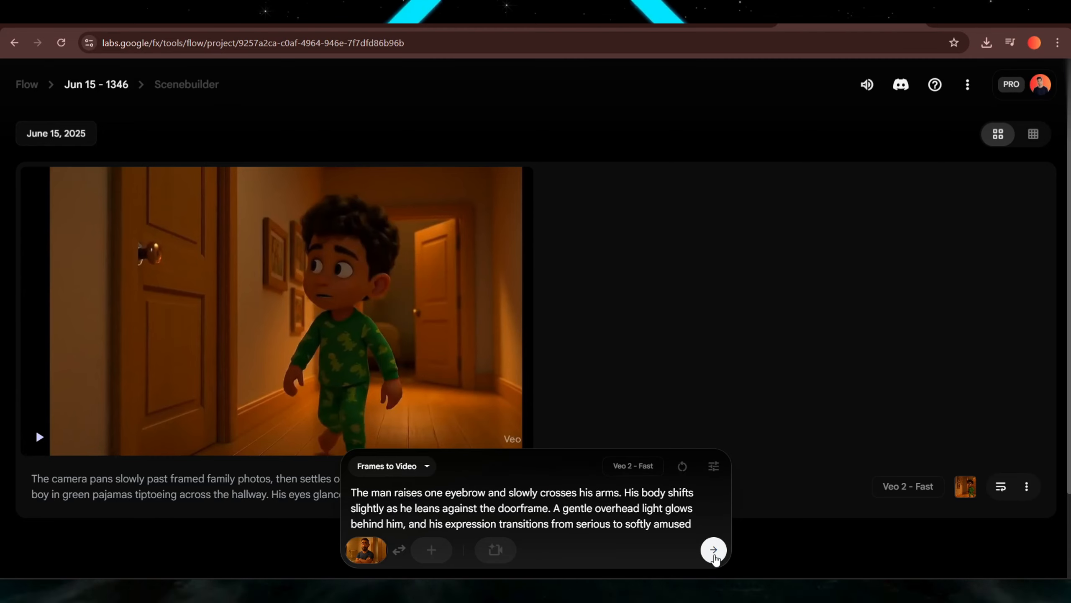
left_click(714, 553)
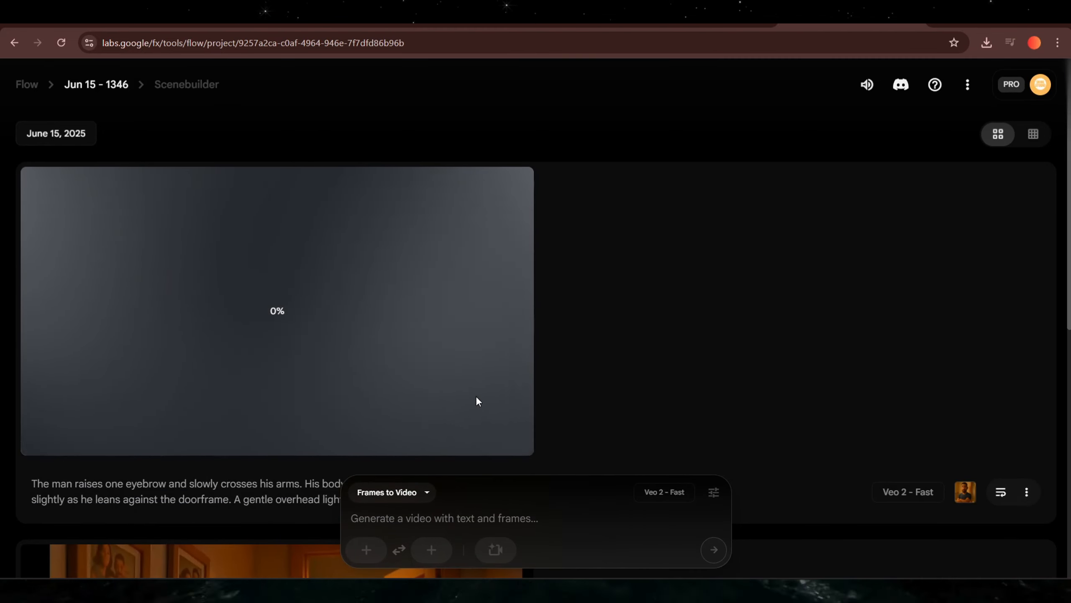
Select the Shot 3 image-to-video prompt in the script.
left_click(553, 16)
scroll(513, 329, "down", 5)
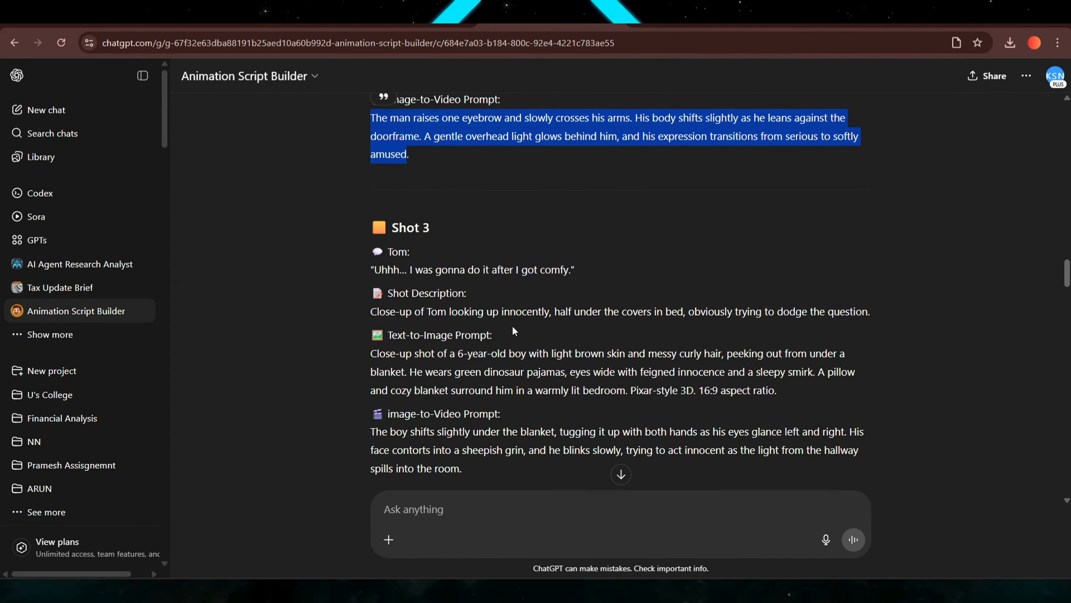
scroll(514, 331, "down", 1)
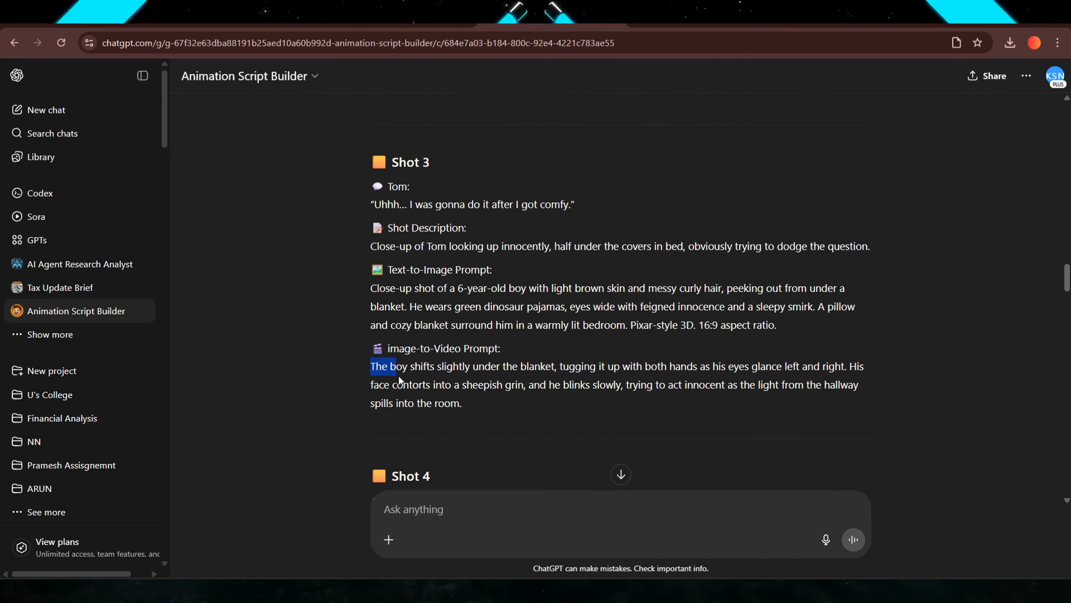
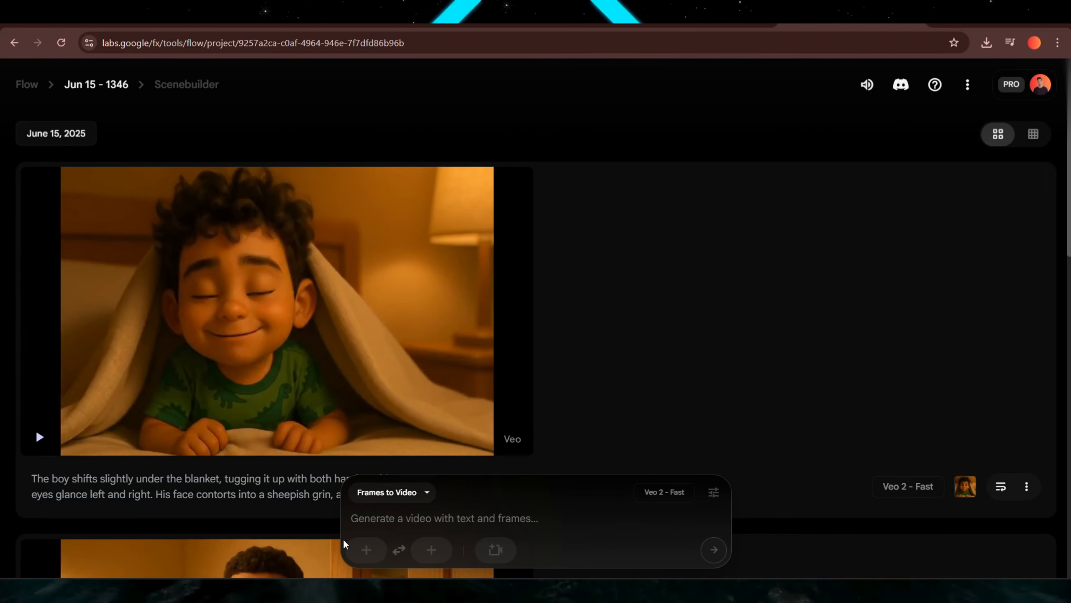
Upload ChatGPT Image Jun 15, 2025, 01_42_28 PM.png as a starting frame and crop and save it.
left_click(366, 549)
left_click(386, 238)
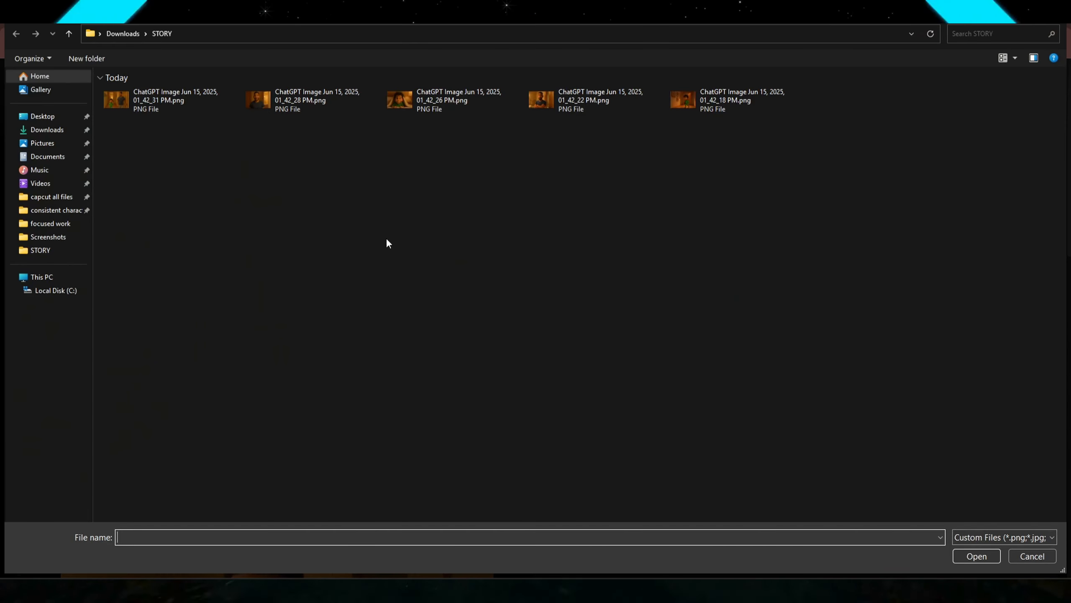
left_click(283, 103)
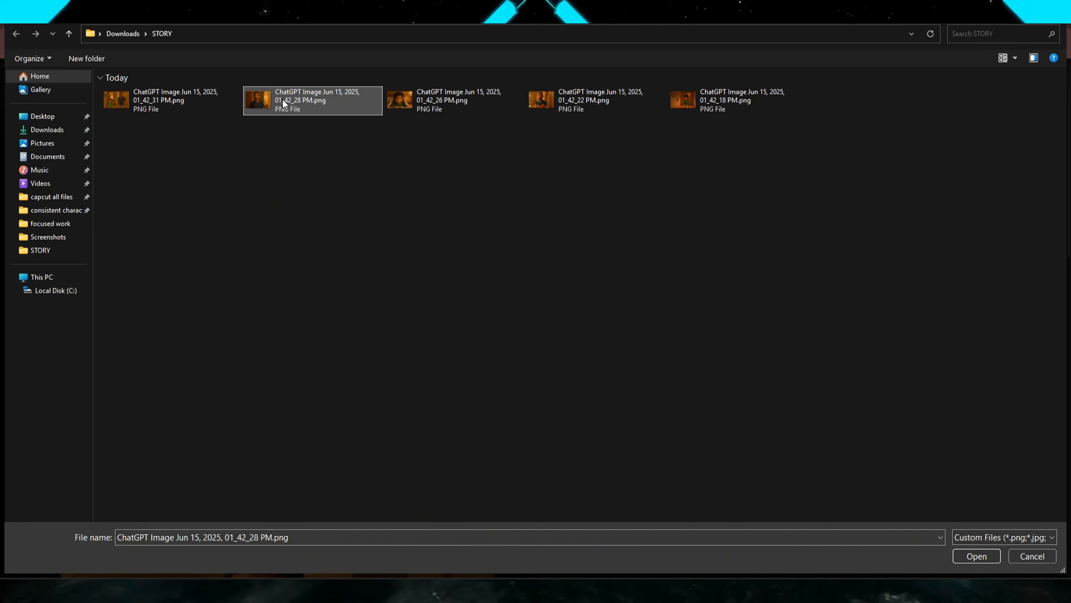
left_click(967, 556)
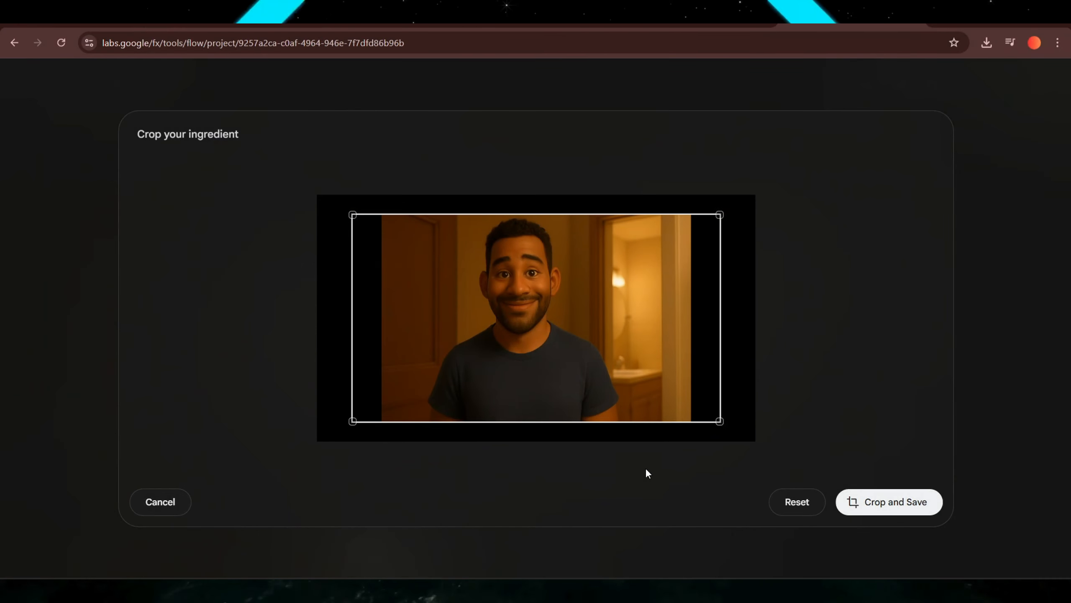
left_click(877, 511)
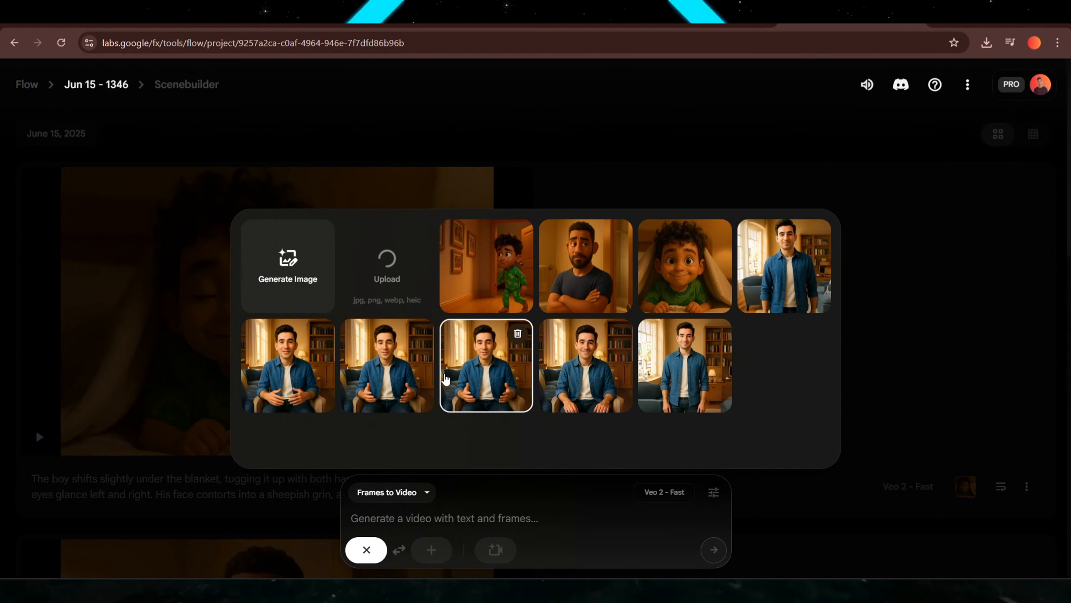
left_click(448, 379)
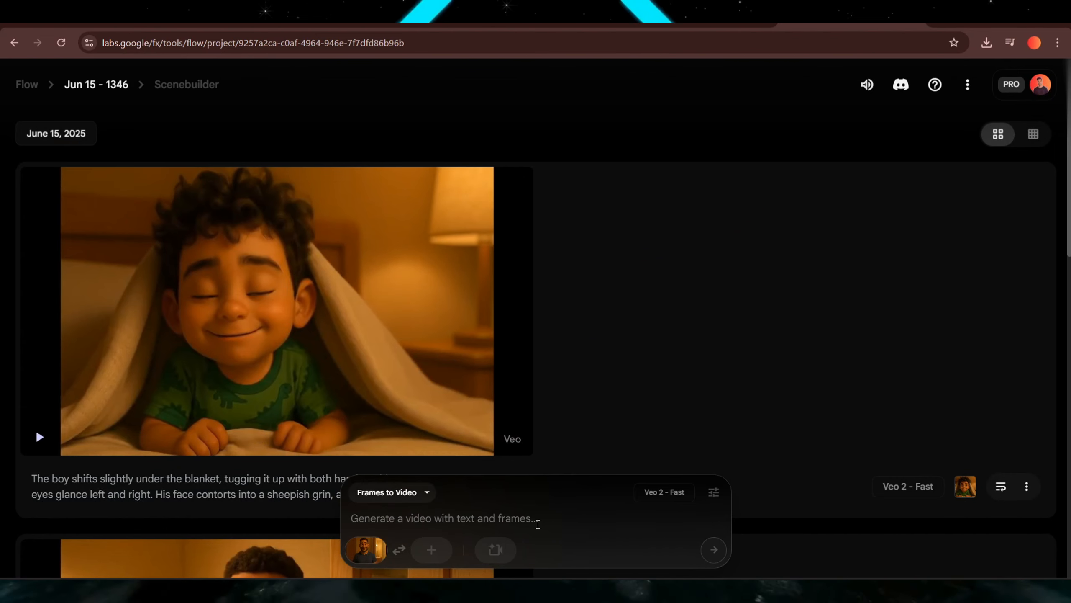
left_click(393, 492)
left_click(430, 431)
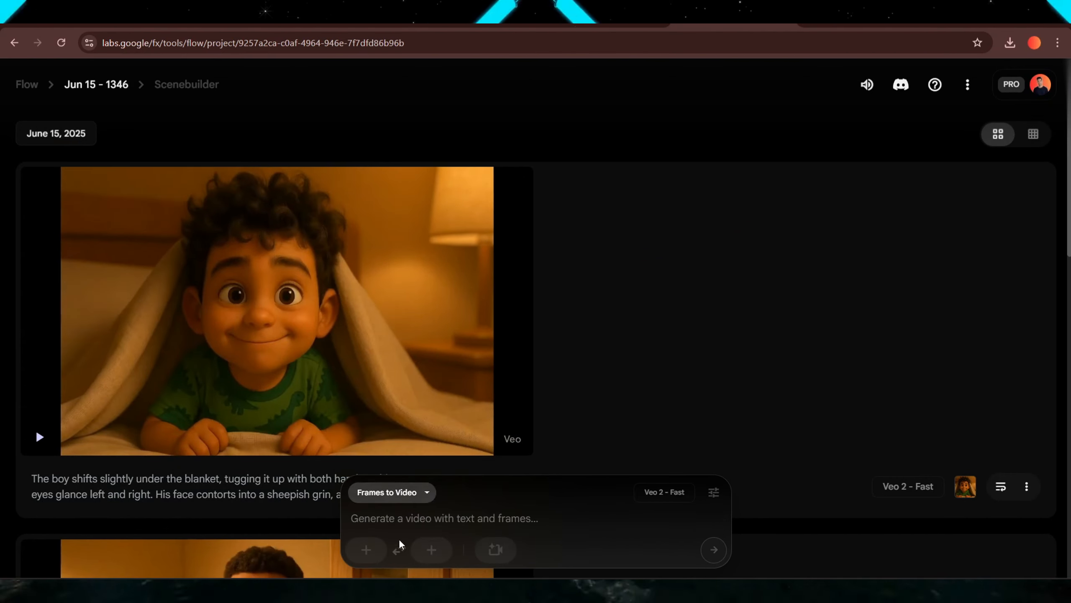
Upload ChatGPT Image Jun 15, 2025, 01_42_31 PM.png as the starting frame.
left_click(371, 550)
left_click(409, 279)
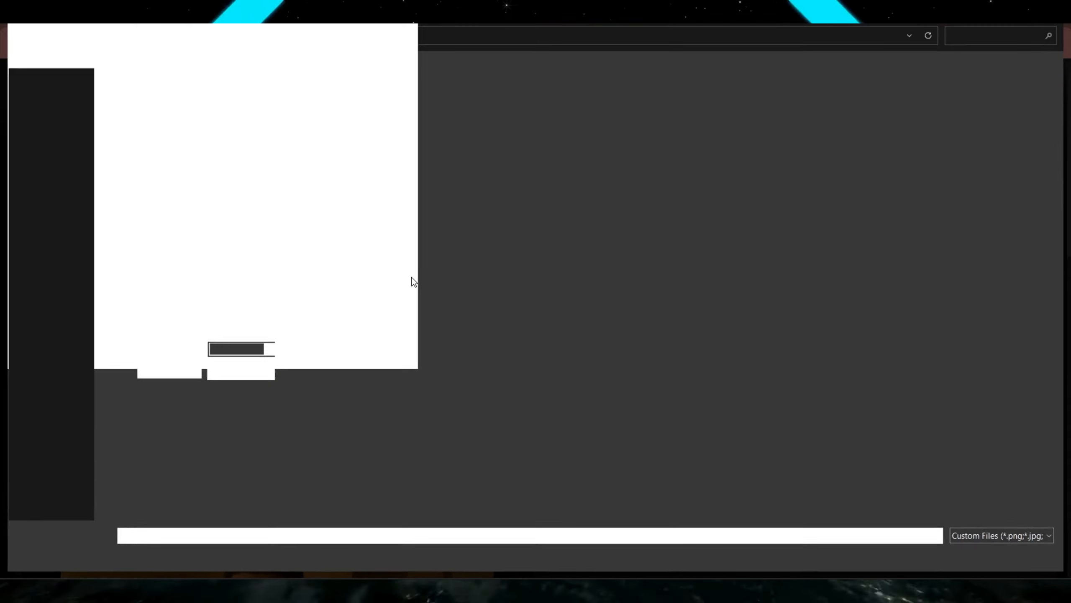
double_click(137, 100)
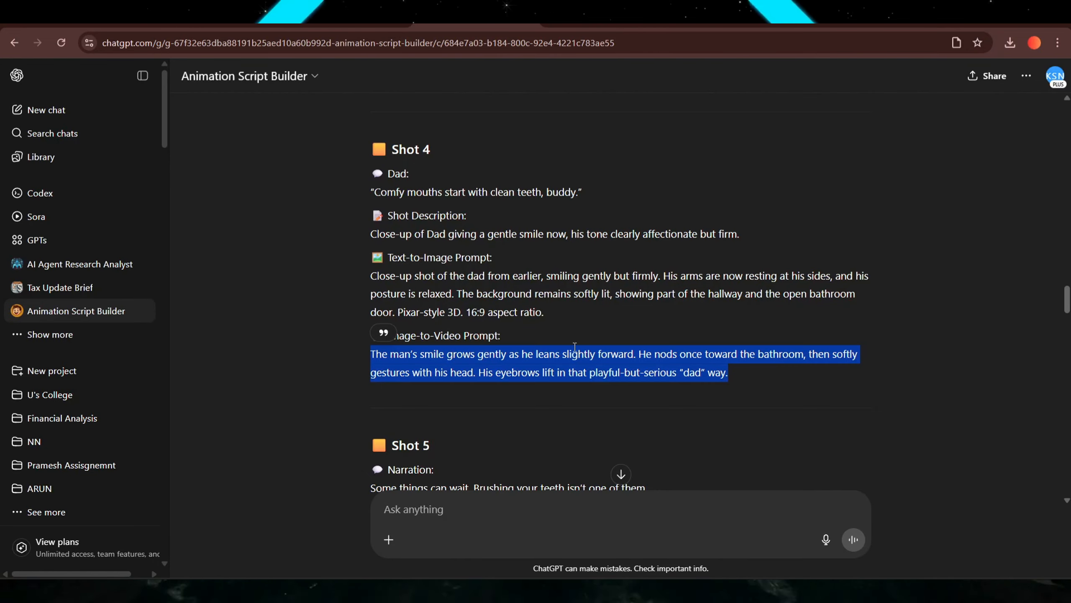
Select the Shot 5 image-to-video prompt in the script.
scroll(574, 346, "down", 5)
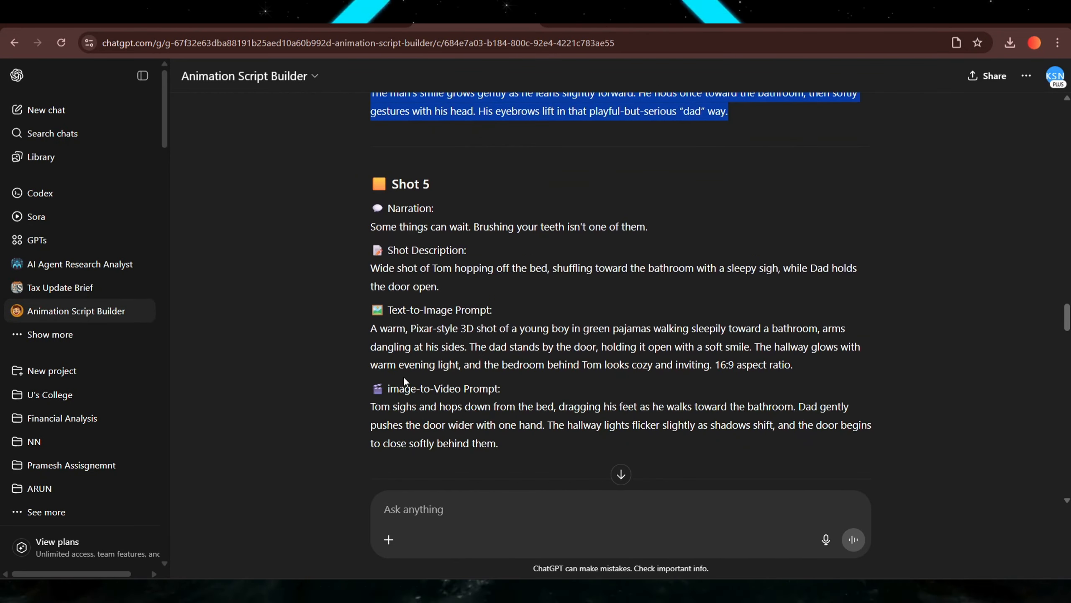
left_click(374, 405)
left_click_drag(371, 406, 509, 446)
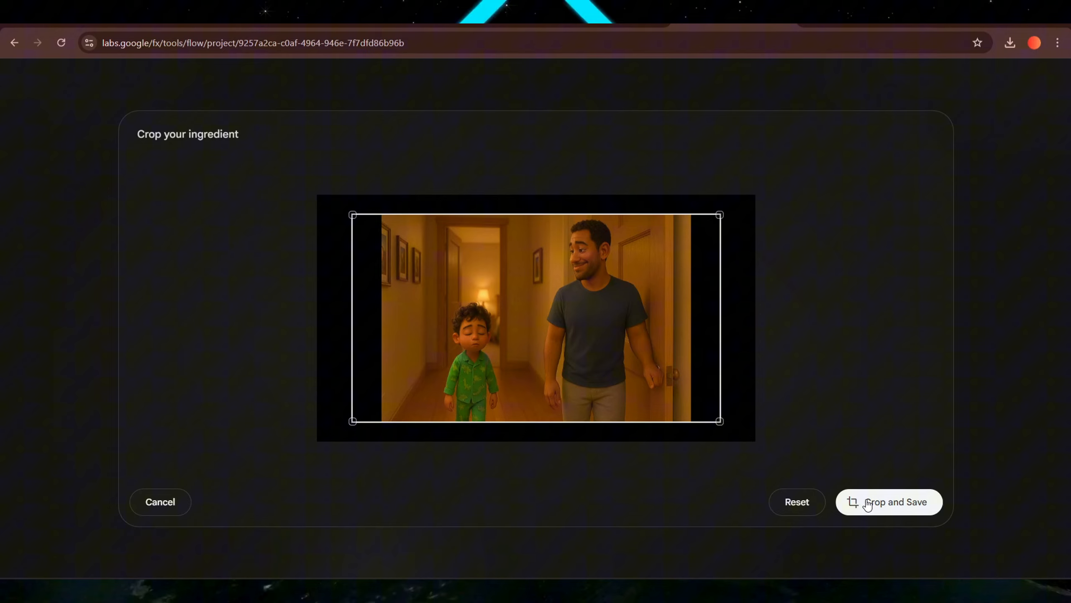
Crop and save the hallway starting frame in the video composer.
left_click(867, 503)
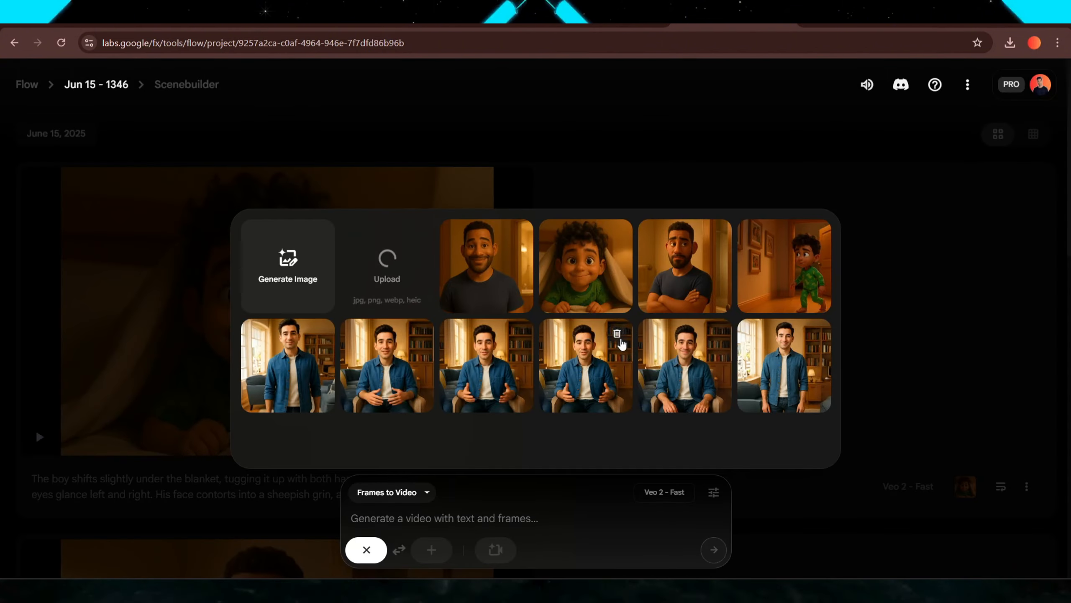
left_click(387, 527)
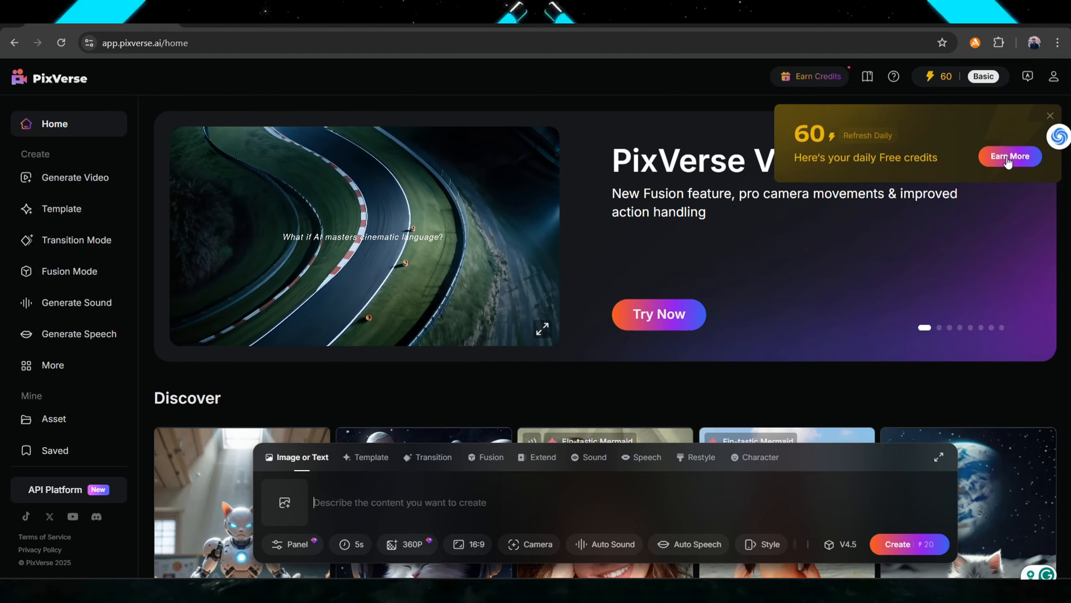
Claim the daily free credits and switch the composer to Speech mode.
left_click(1009, 157)
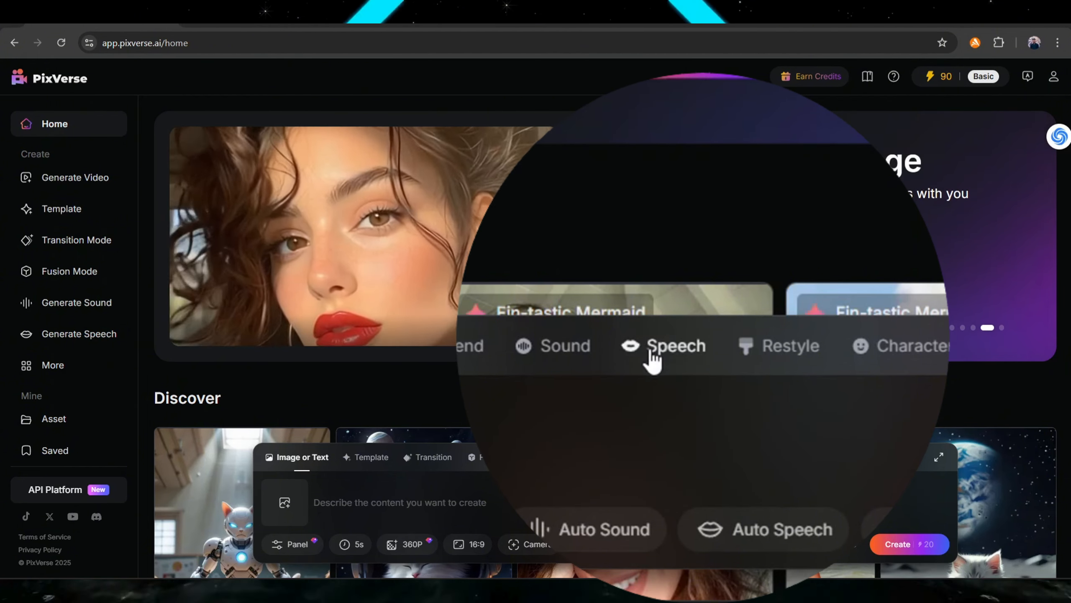
left_click(653, 359)
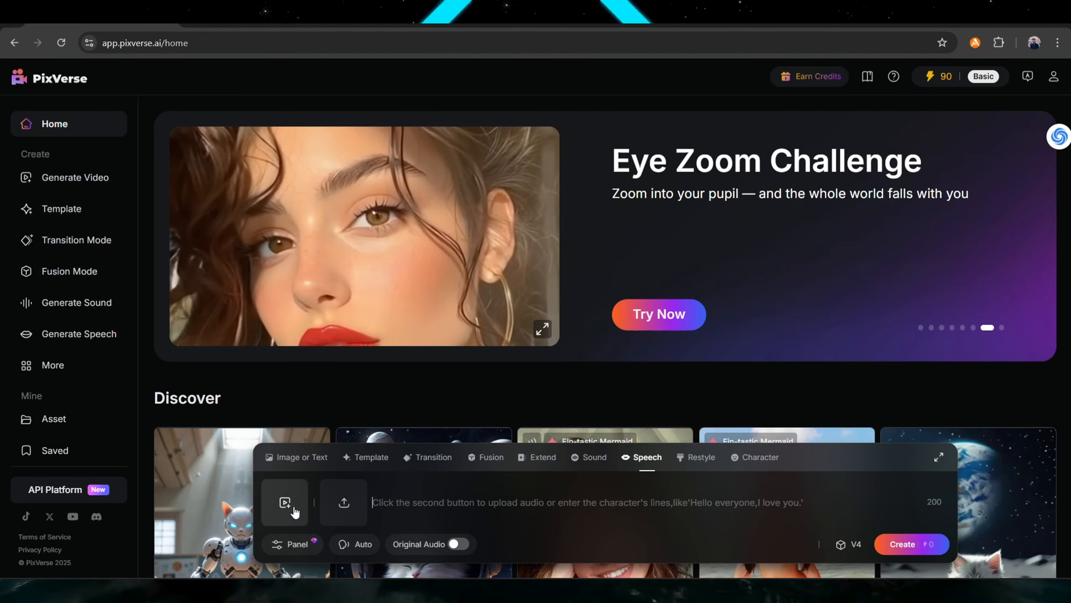
left_click(294, 511)
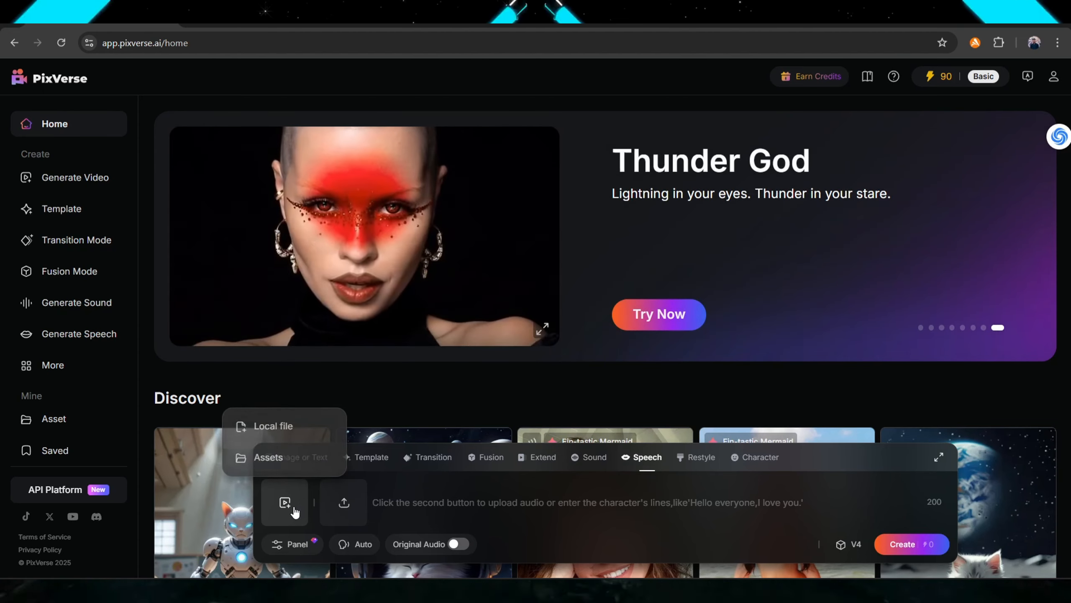
left_click(282, 426)
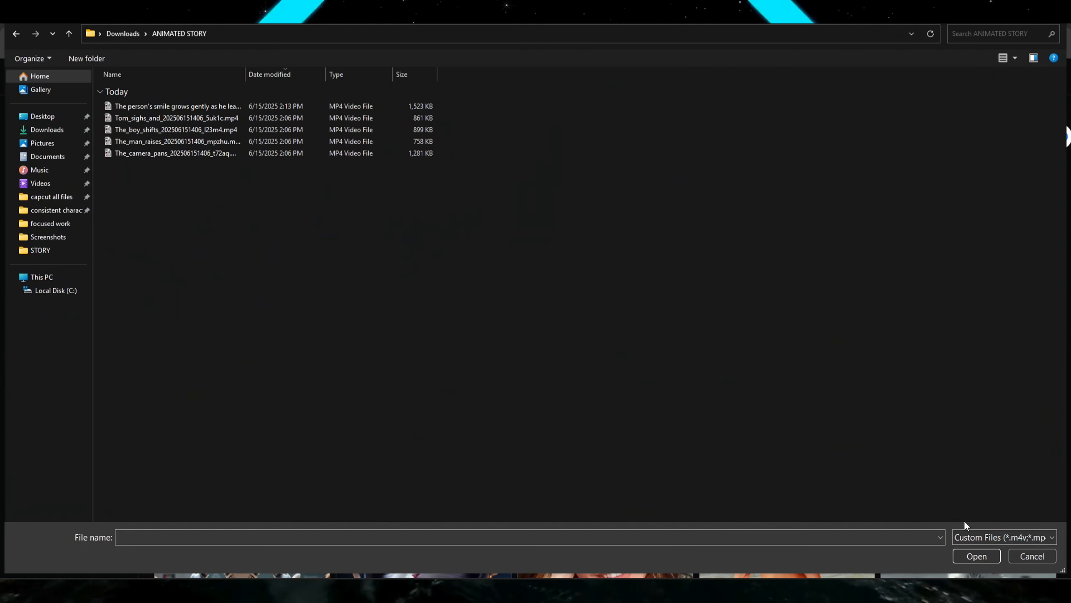
left_click(1004, 59)
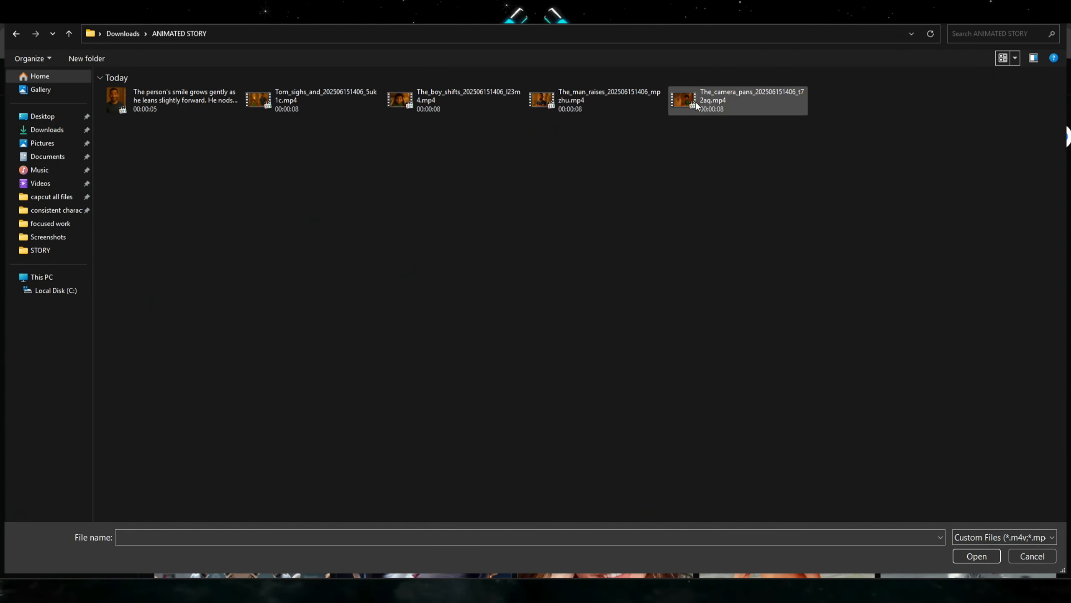
left_click(731, 104)
left_click(976, 555)
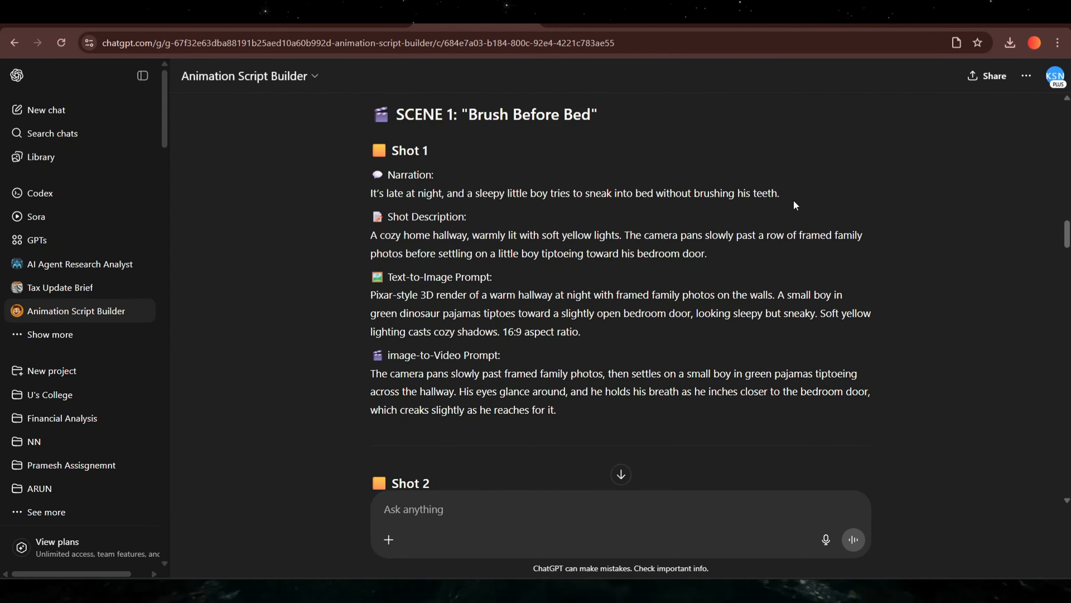
Copy the Shot 1 narration from the script and paste it as the speech text.
left_click_drag(781, 198, 388, 186)
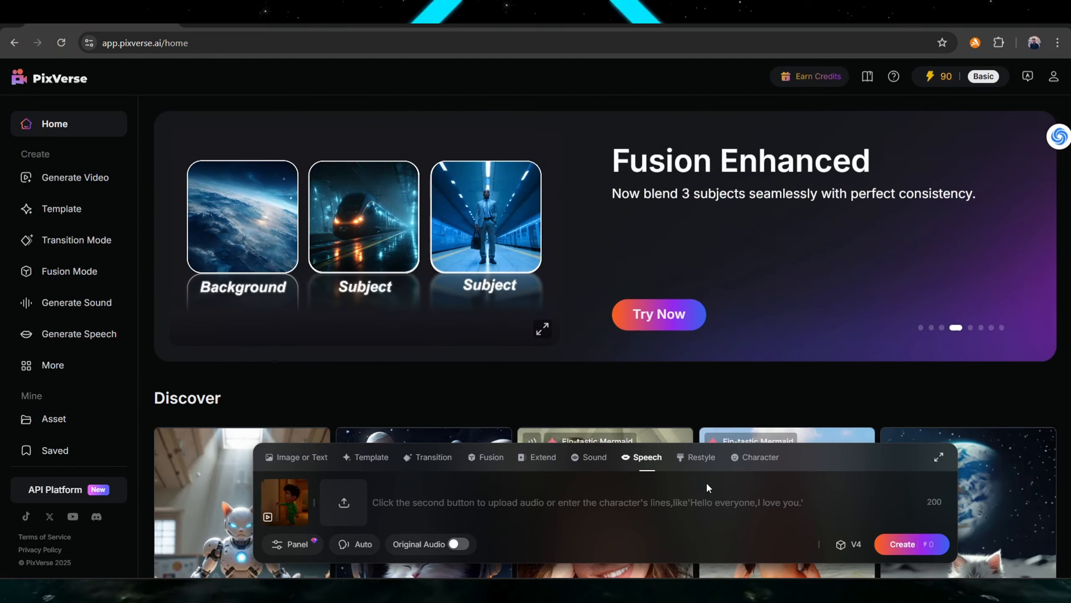
type("It’s late at night, and a sleepy little boy tries to sneak into bed without brushing his teeth.")
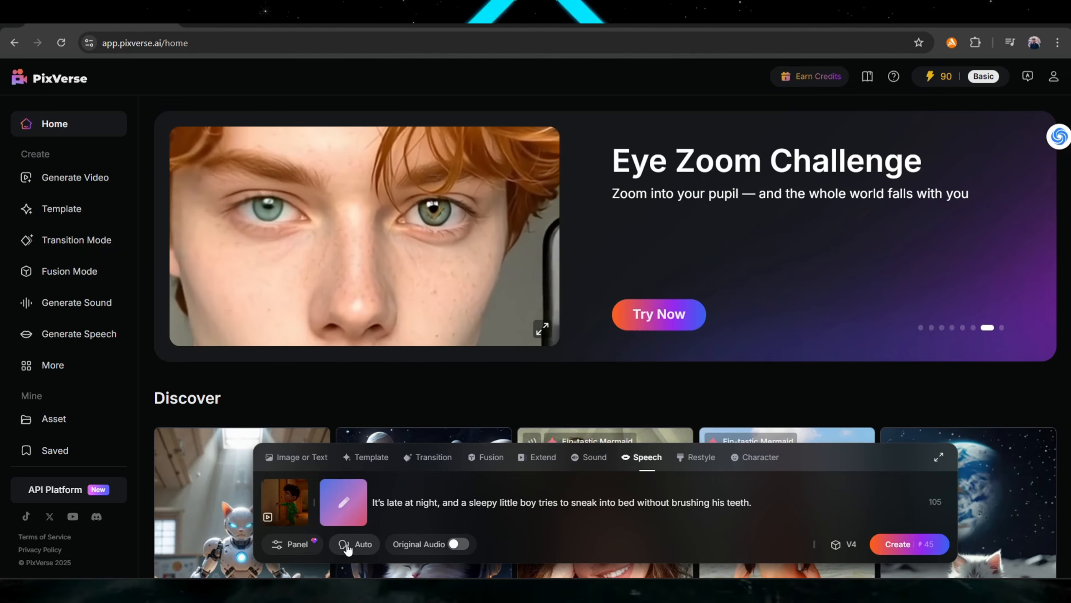
Set the speech voice to Oliver, previewing it first.
left_click(355, 543)
left_click(443, 504)
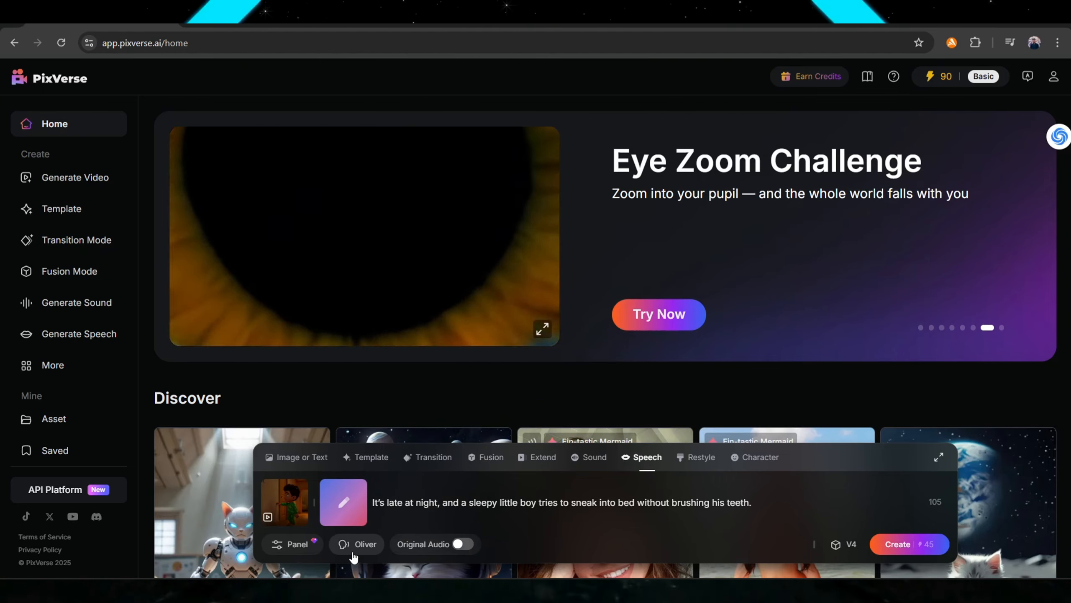
left_click(358, 544)
left_click(469, 506)
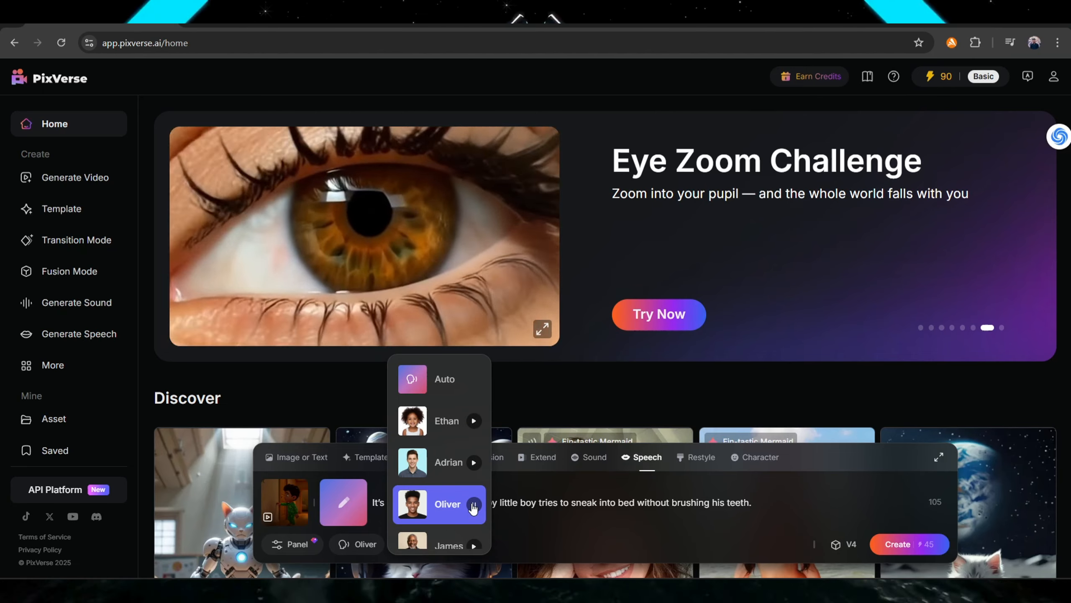
left_click(611, 506)
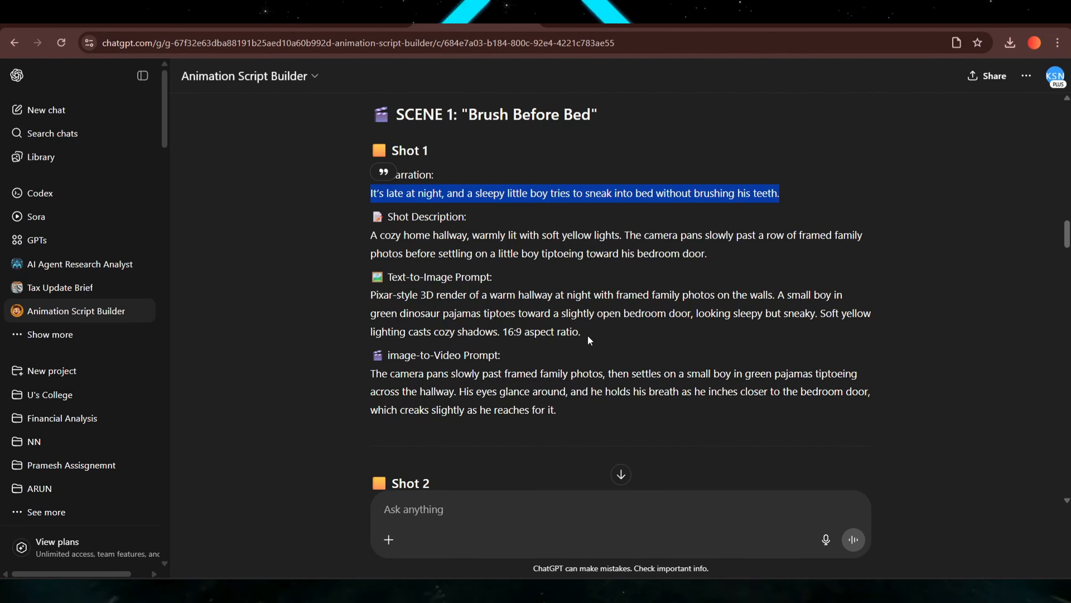
Copy Dad's Shot 2 line from the script.
scroll(587, 335, "down", 6)
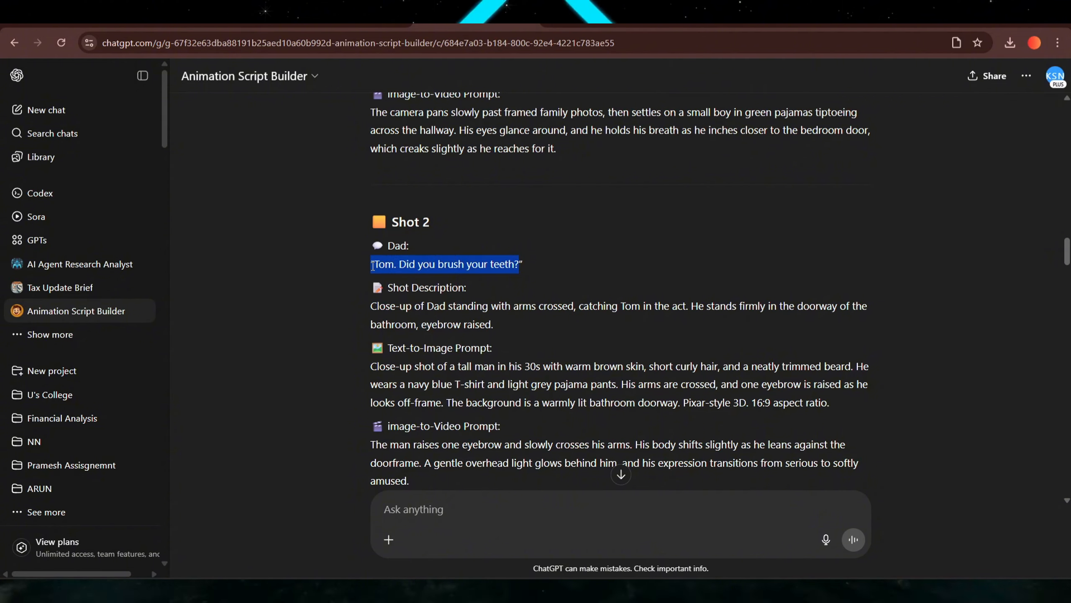
left_click(748, 538)
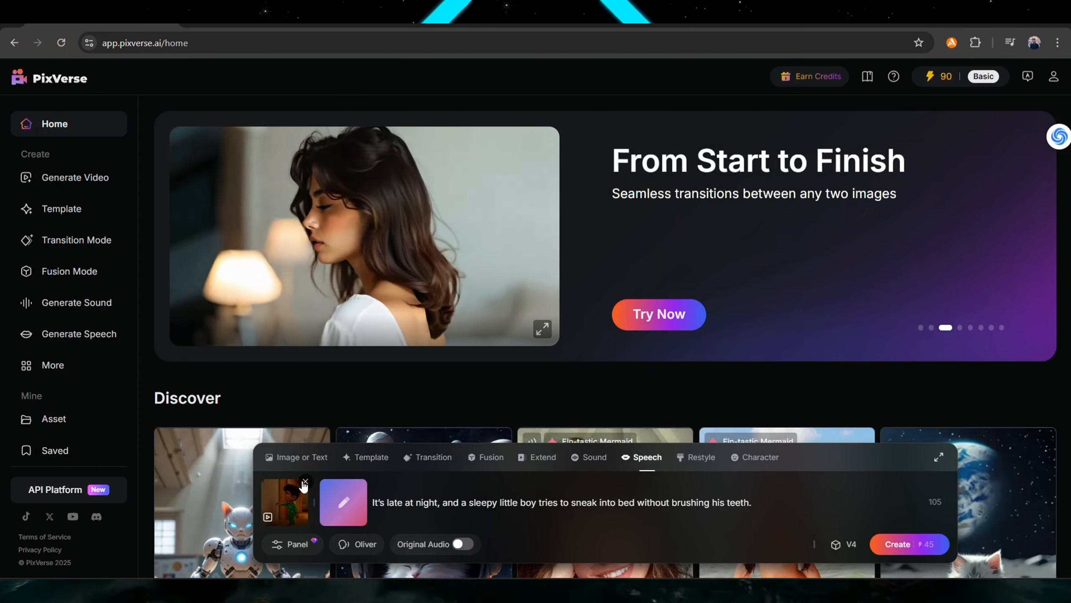
left_click(304, 484)
mouse_move(290, 501)
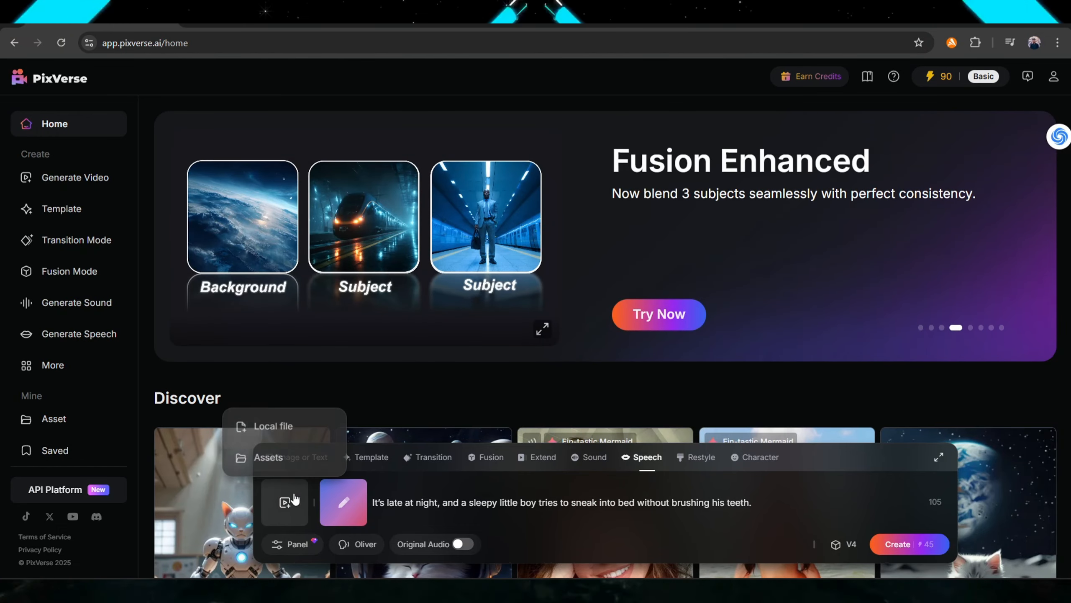
left_click(299, 424)
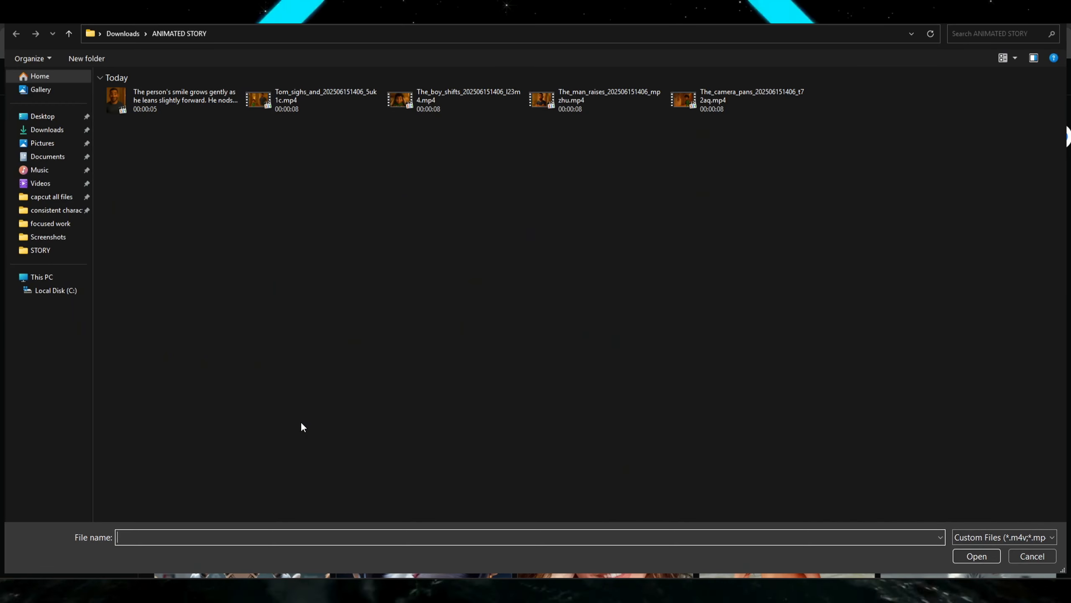
left_click(604, 97)
left_click(966, 556)
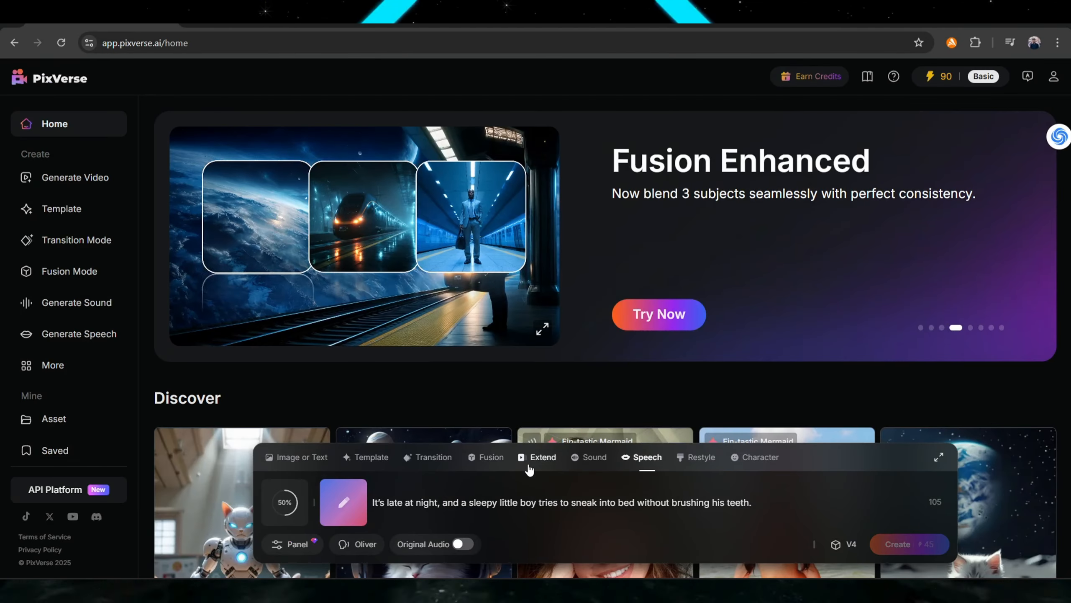
Replace the speech text with "Tom. Did you brush your teeth?".
triple_click(490, 507)
type("Tom. Did you brush your teeth?")
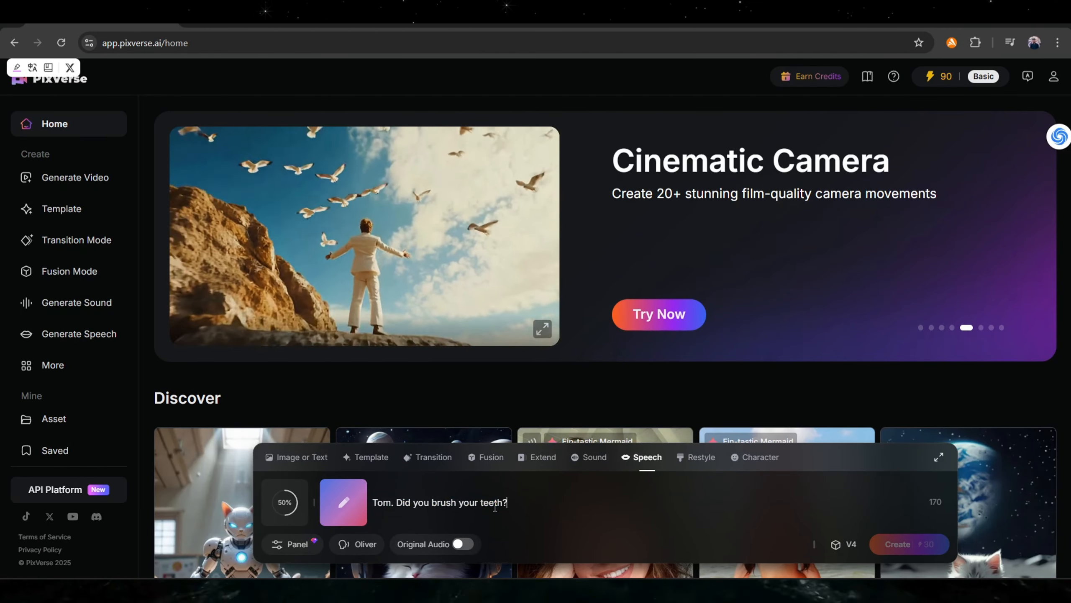
Preview the Adrian voice and set it as the speaker.
left_click(366, 544)
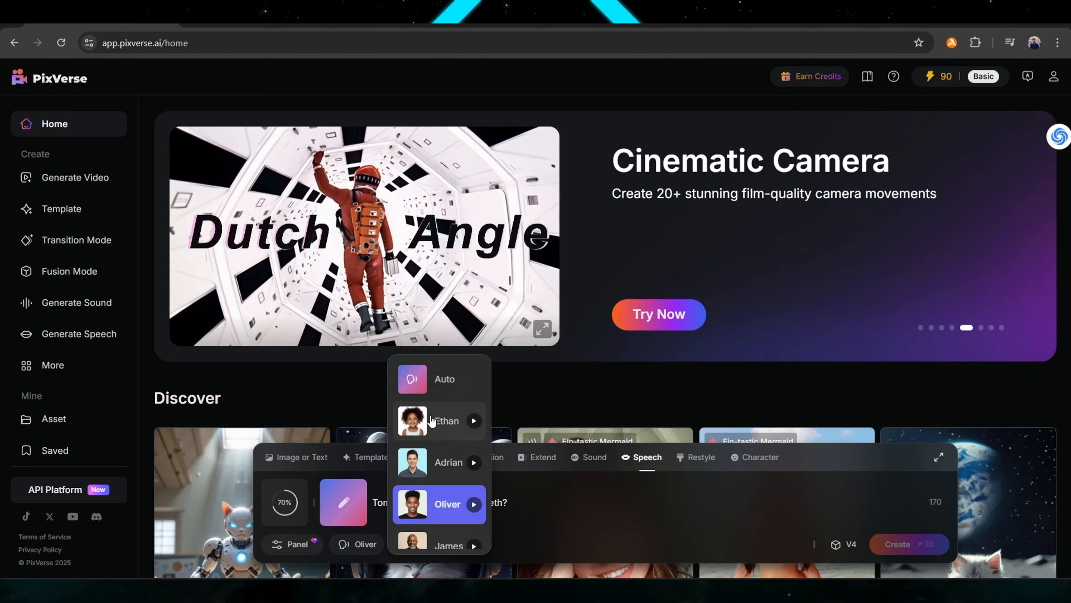
left_click(474, 462)
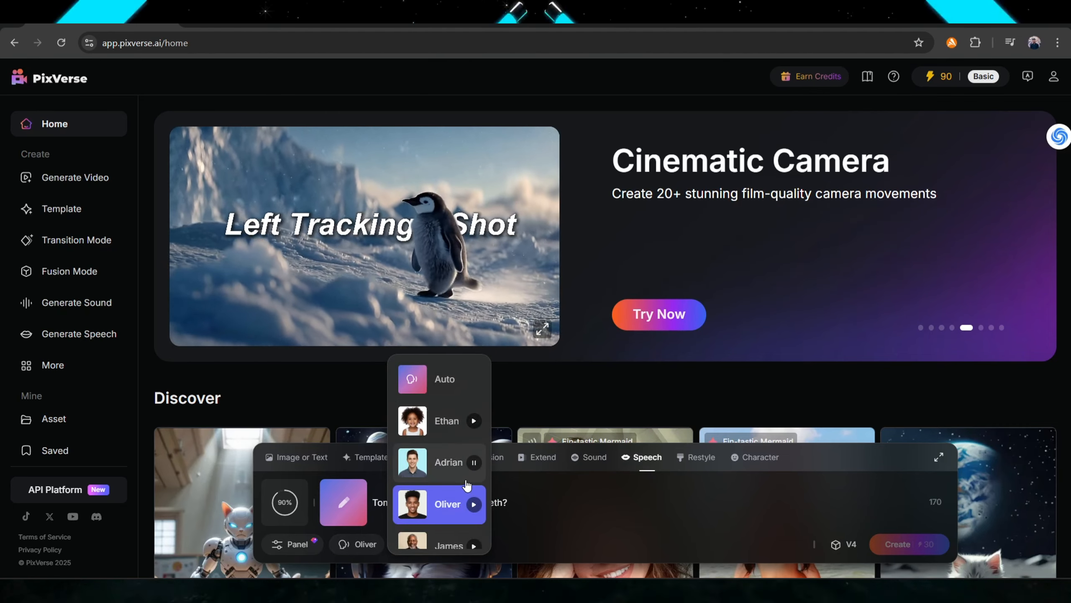
scroll(468, 481, "down", 3)
scroll(455, 448, "up", 3)
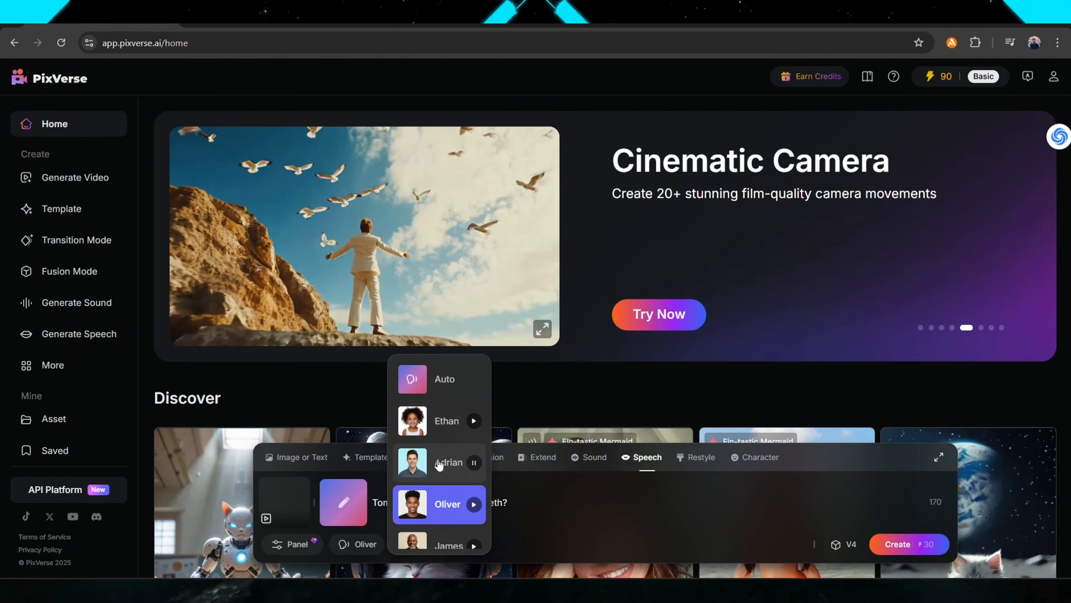
left_click(449, 441)
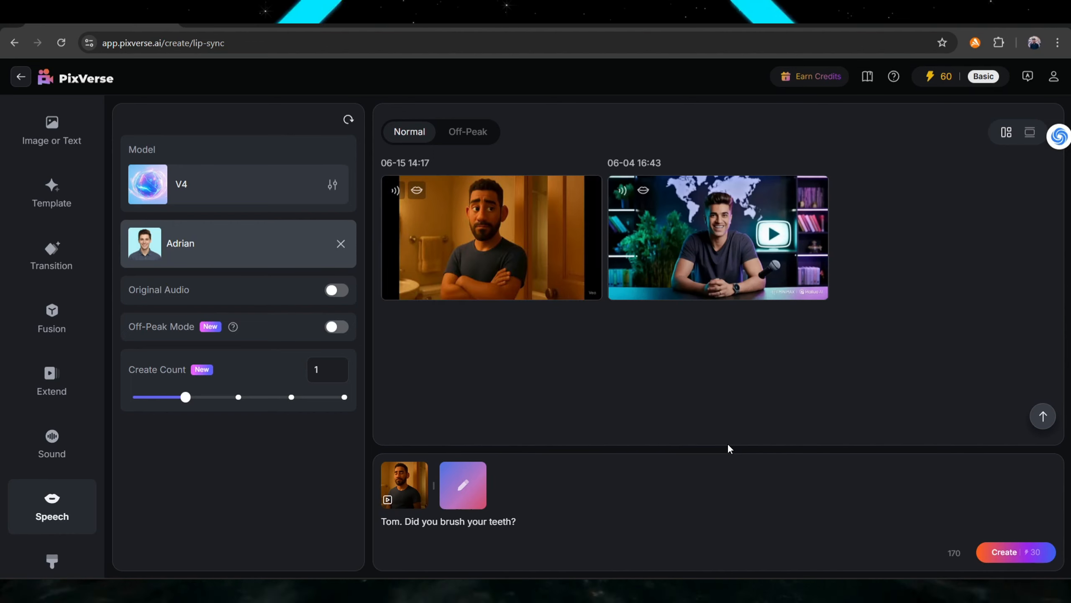
Open the generated lip-sync clip of Dad to review it.
mouse_move(424, 233)
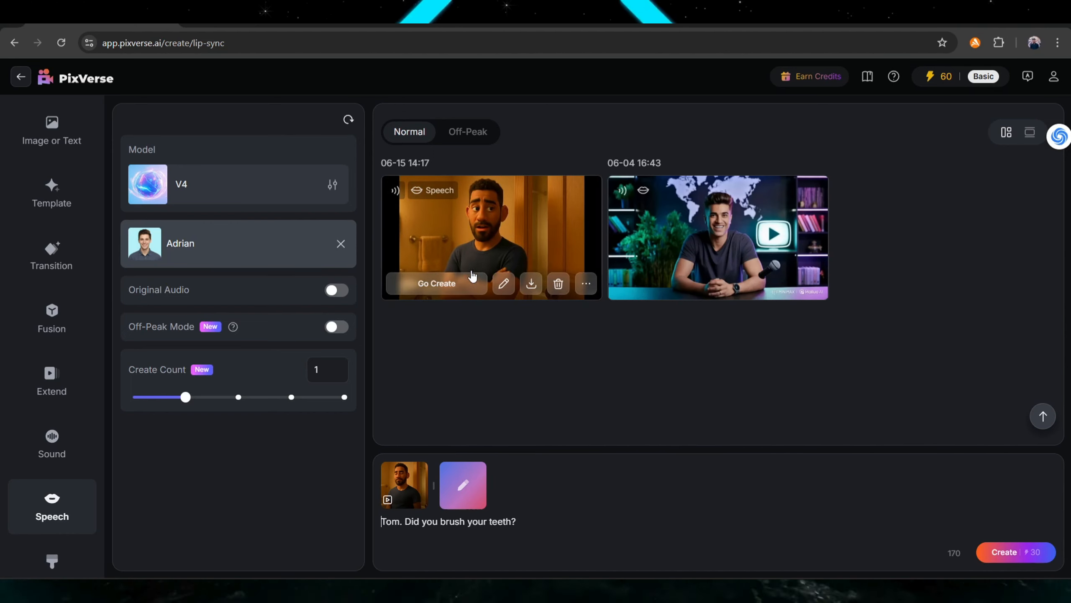
left_click(492, 242)
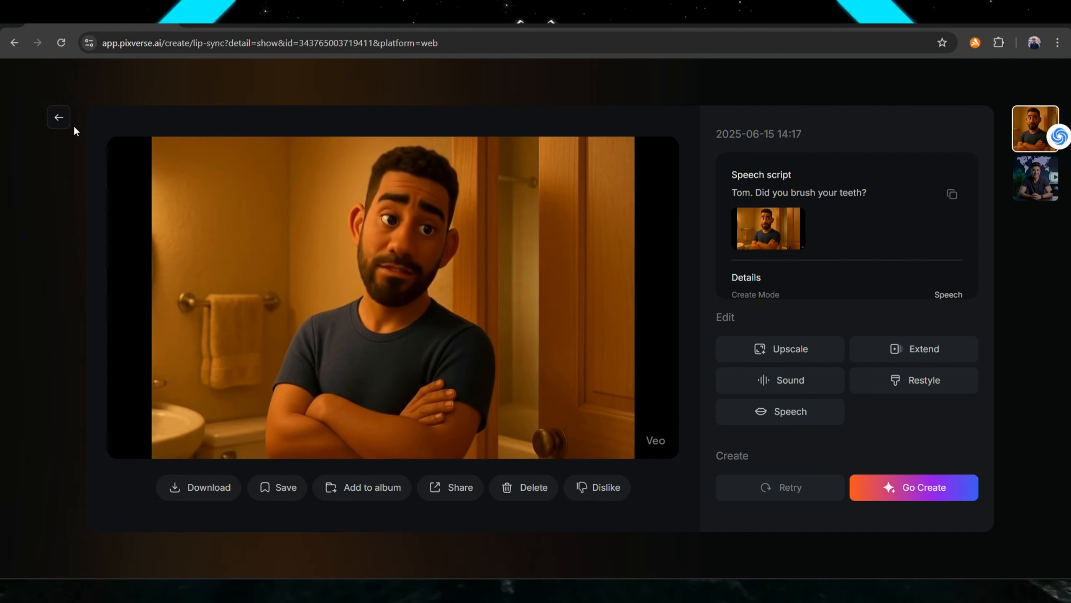
Copy Tom's Shot 3 line "Uhhh... I was gonna do it after I got comfy." from the ChatGPT script.
left_click(61, 119)
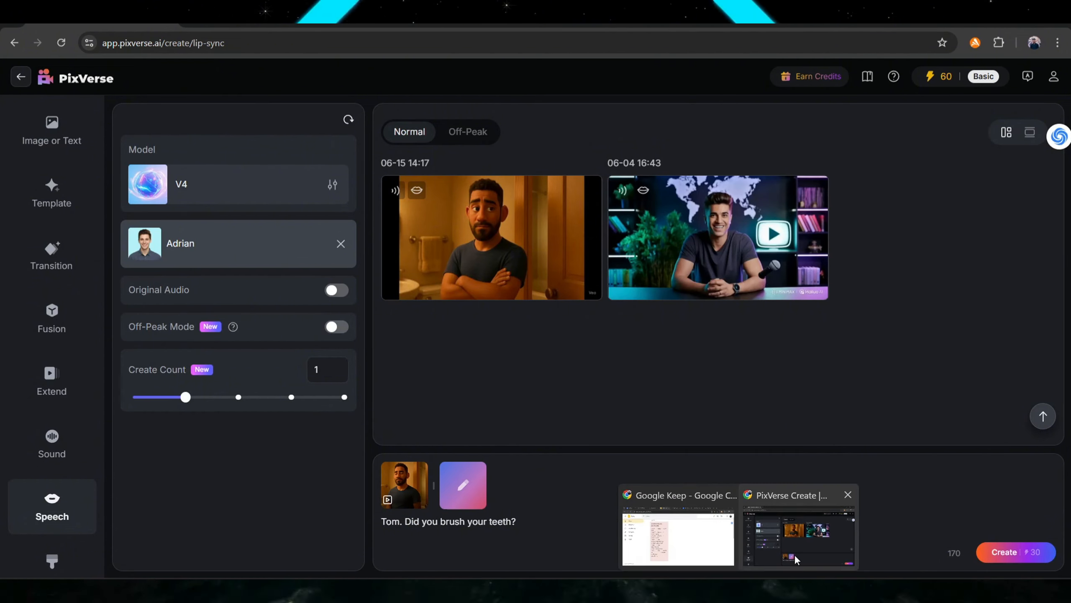
left_click(765, 528)
scroll(555, 381, "down", 3)
scroll(555, 380, "down", 3)
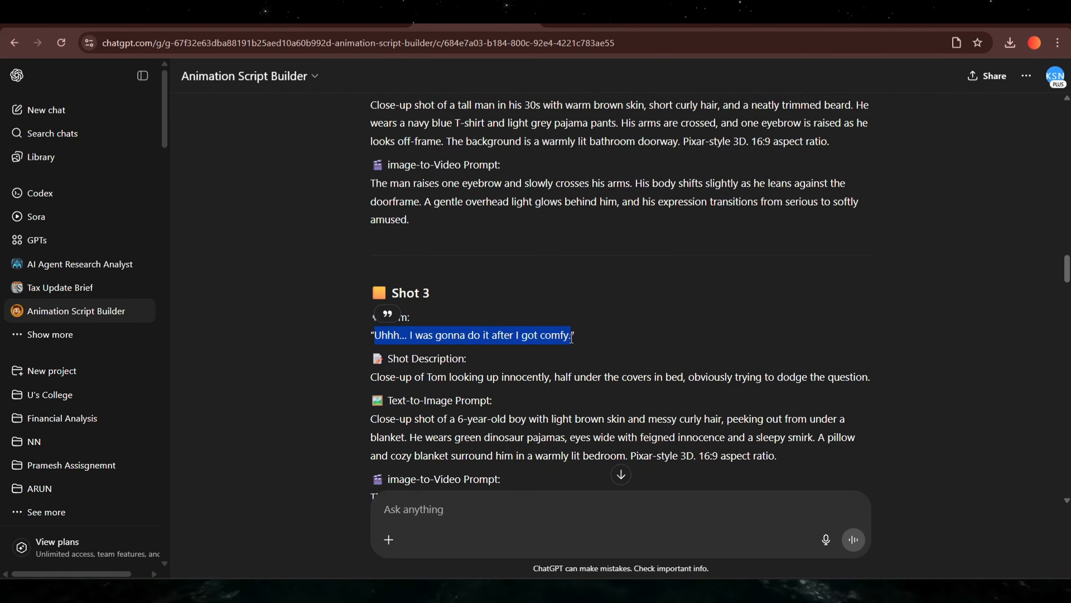
left_click(764, 544)
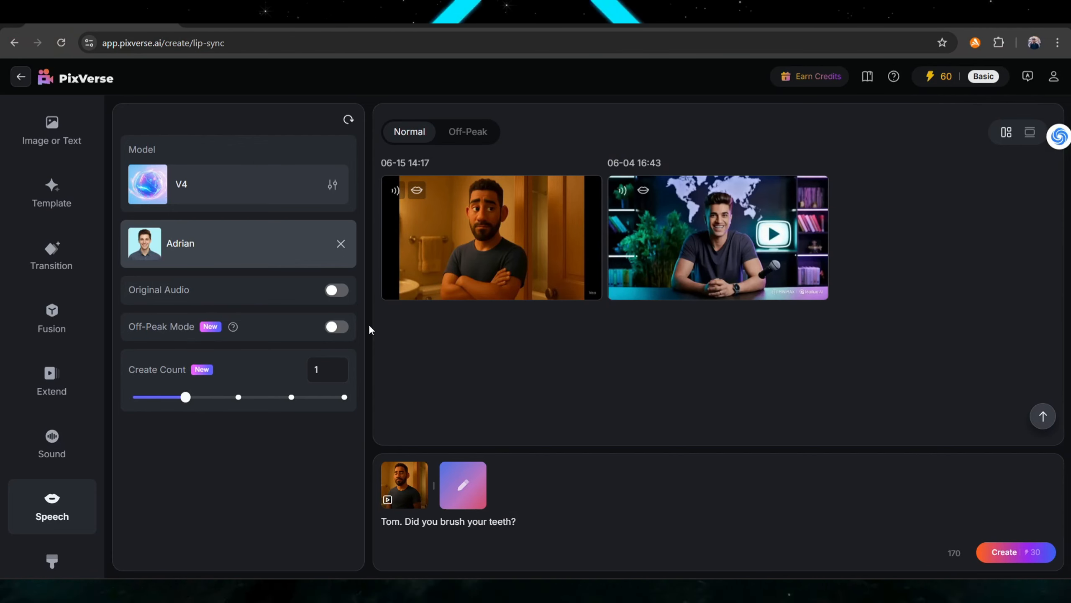
left_click(425, 465)
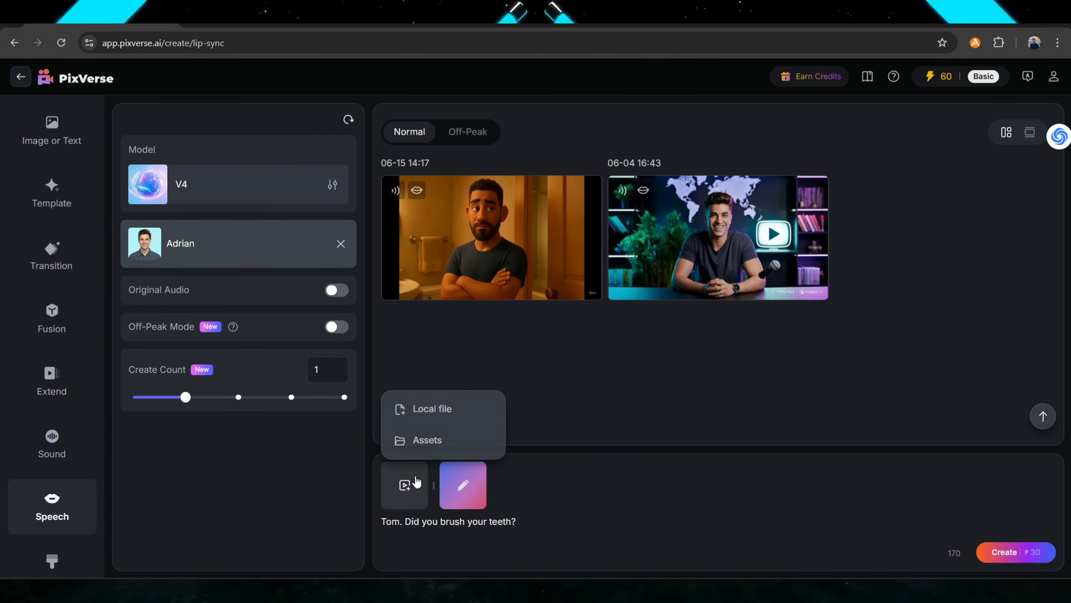
mouse_move(405, 487)
left_click(419, 410)
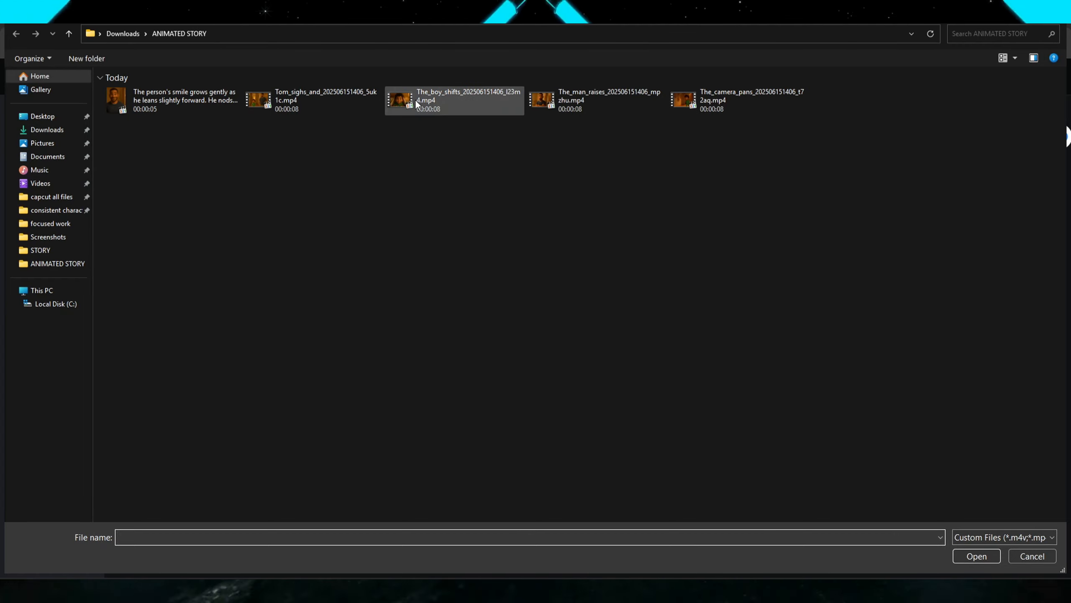
double_click(418, 106)
Replace the speech text with "Uhhh... I was gonna do it after I got comfy.".
mouse_move(739, 591)
left_click(678, 536)
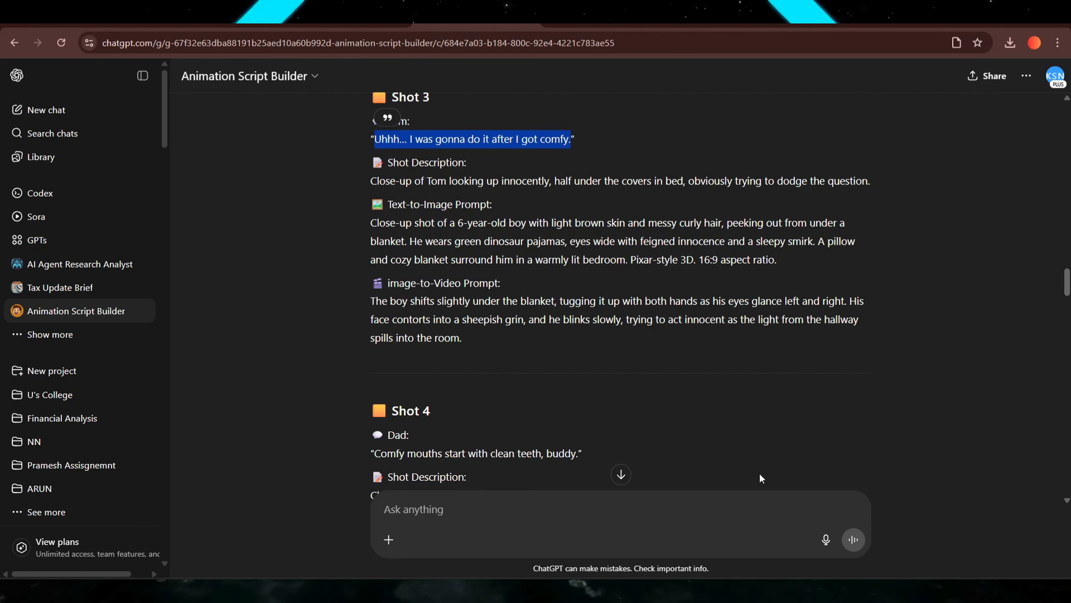
left_click(790, 538)
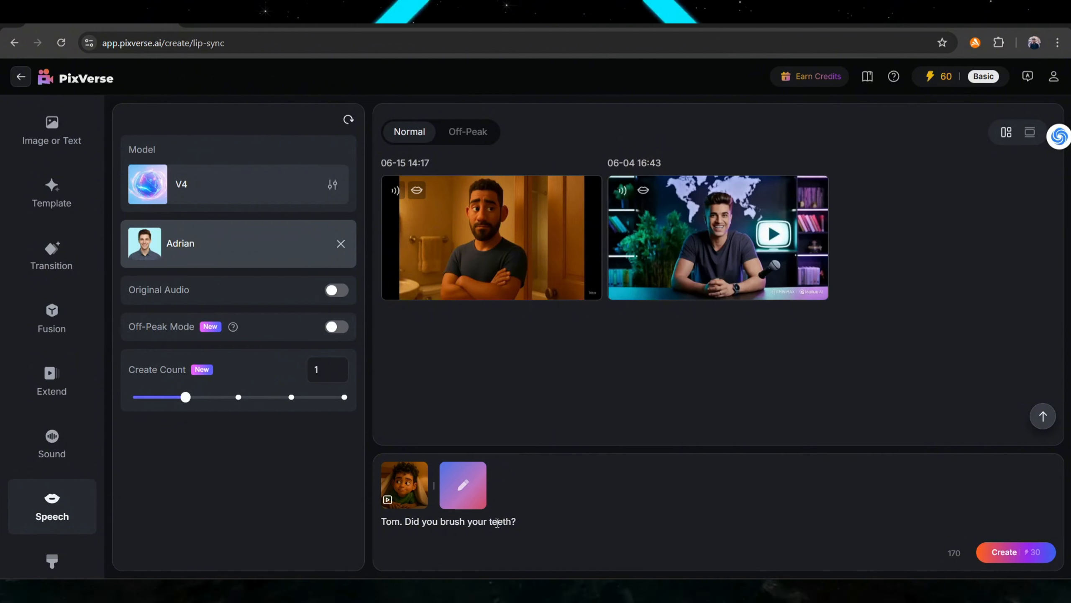
left_click(70, 81)
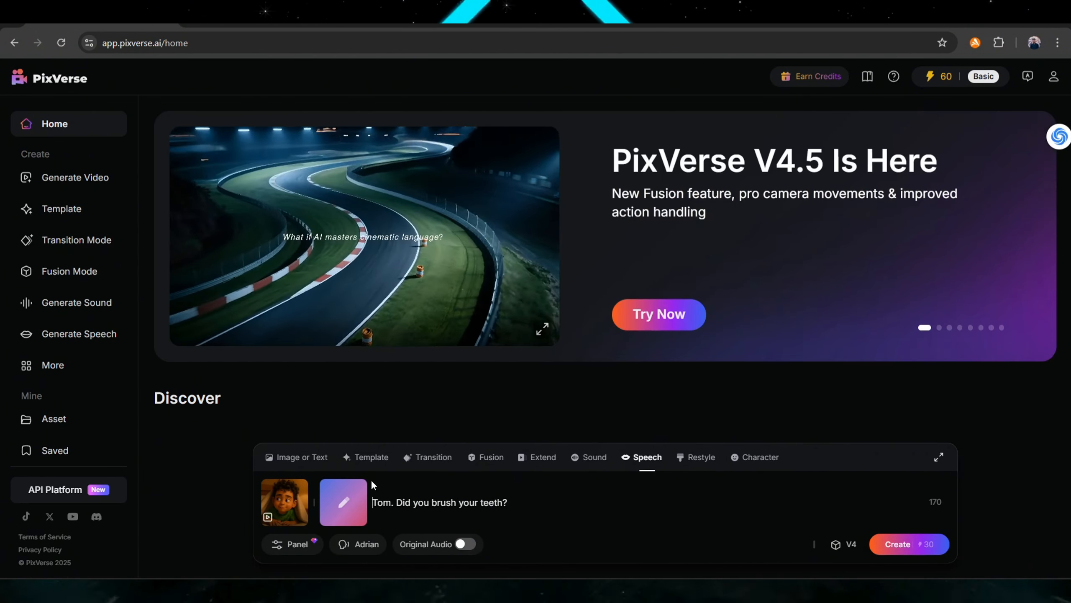
triple_click(443, 508)
type("Uhhh… I was gonna do it after I got comfy.")
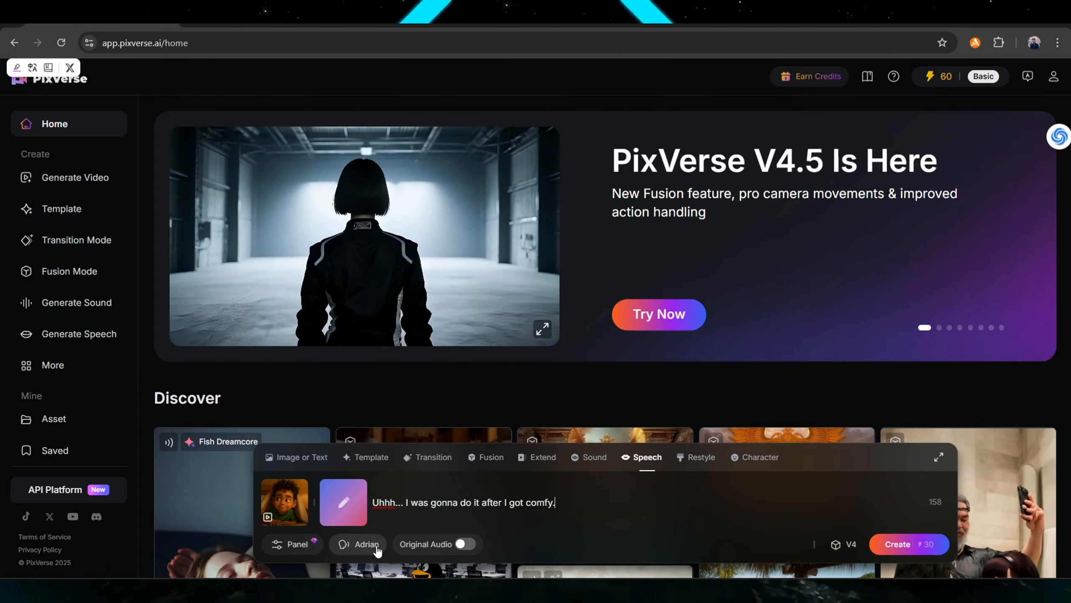
Preview the Ethan voice and set it as the speaker.
left_click(377, 547)
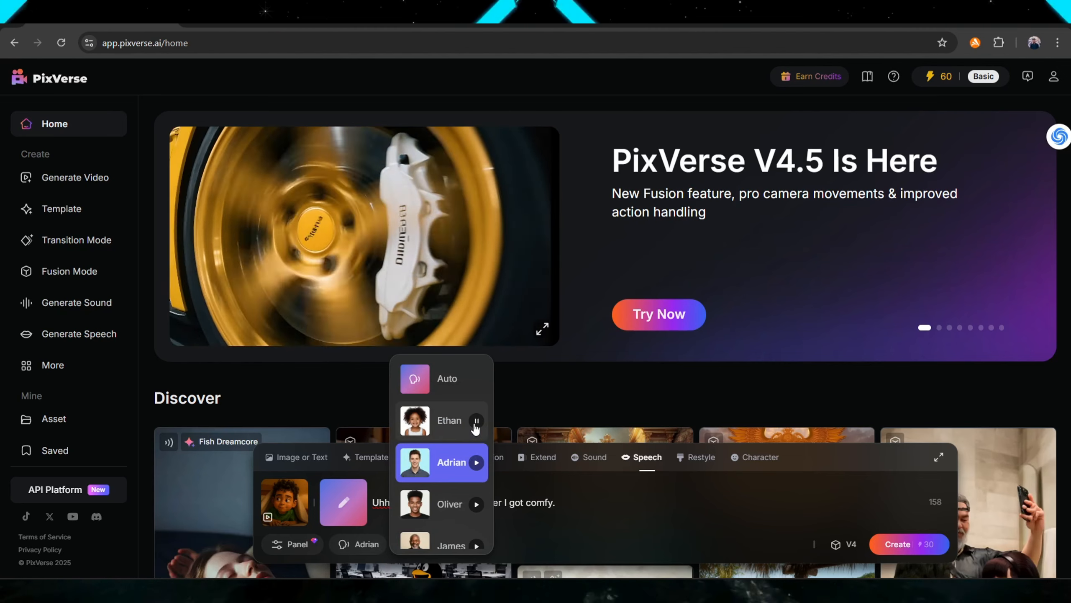
left_click(476, 421)
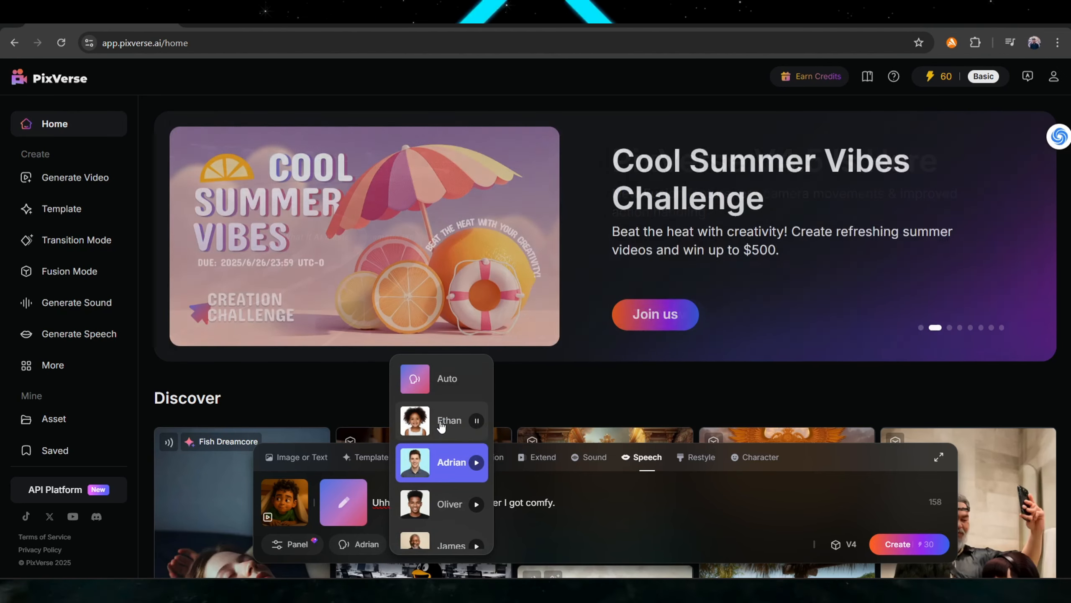
left_click(470, 424)
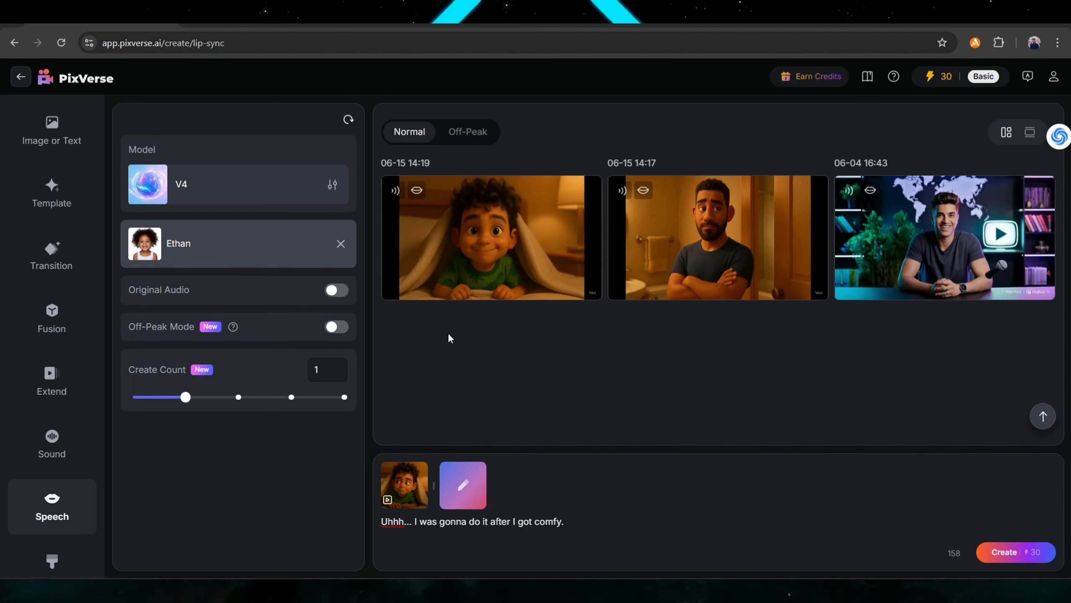
Open the generated lip-sync clip of Tom to review it, then return.
left_click(491, 245)
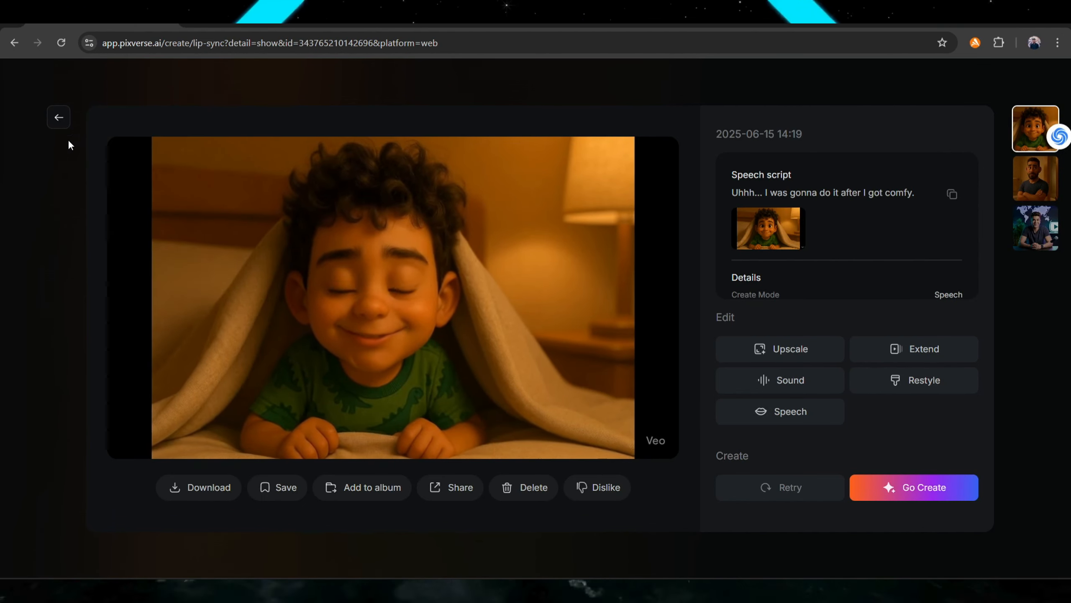
left_click(59, 117)
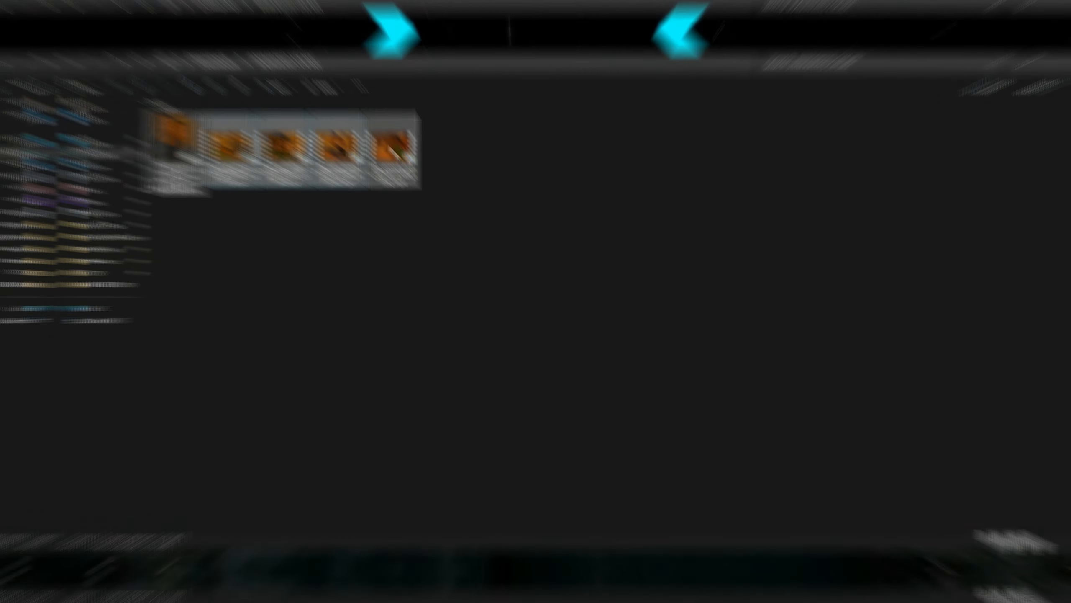
In CapCut, add the The_camera_pans clip to the timeline and trim its end at the playhead, about 00:00:05:19.
left_click_drag(780, 330, 585, 567)
left_click_drag(169, 187, 171, 188)
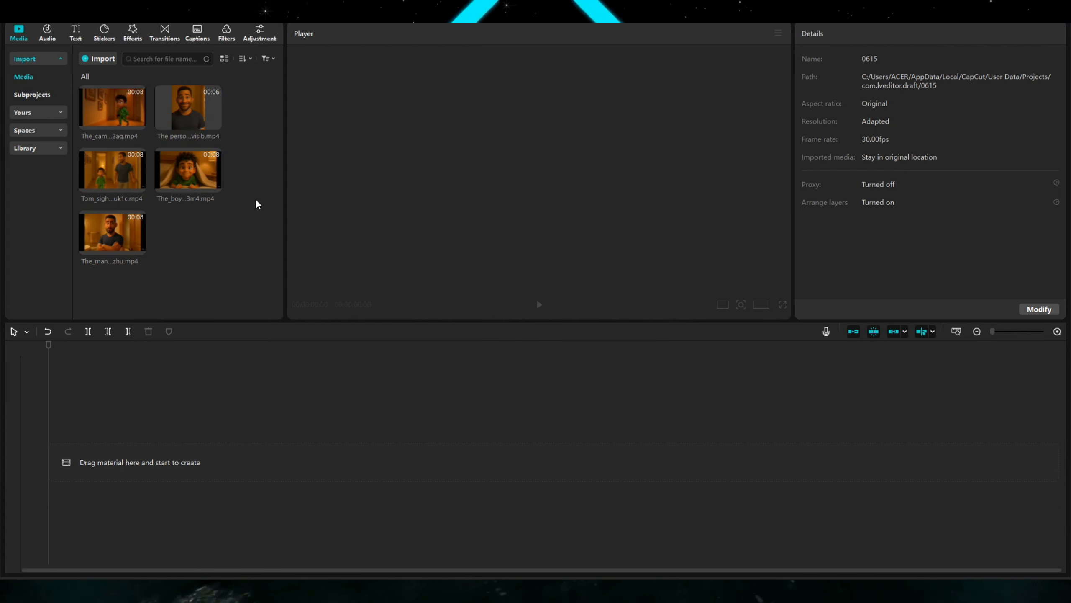
left_click_drag(112, 108, 110, 441)
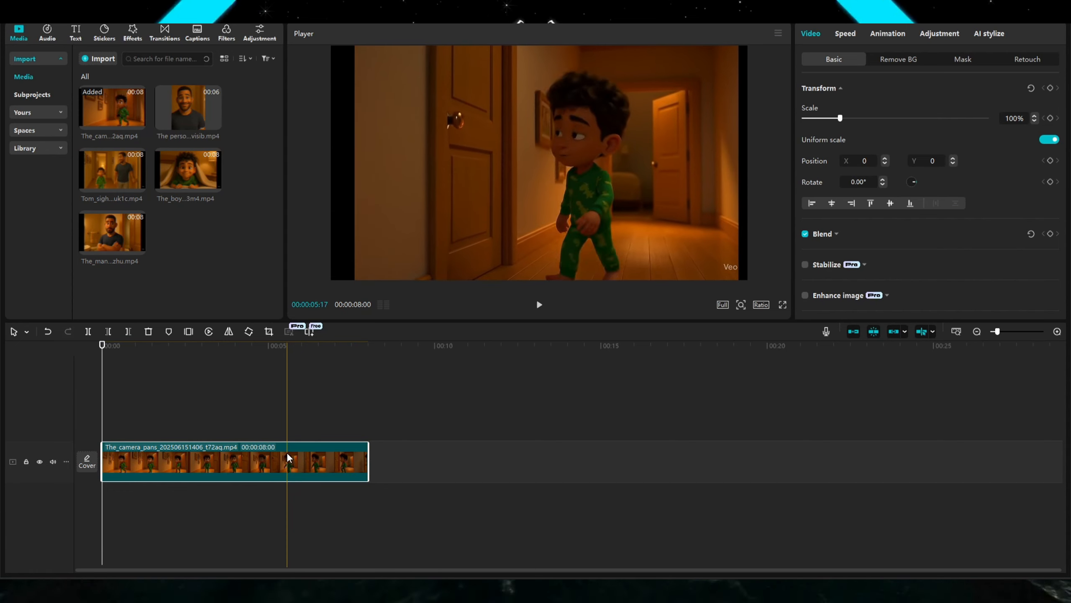
key("w")
Append the The_man_raises clip to the timeline and trim its end at the playhead.
left_click_drag(113, 233, 426, 449)
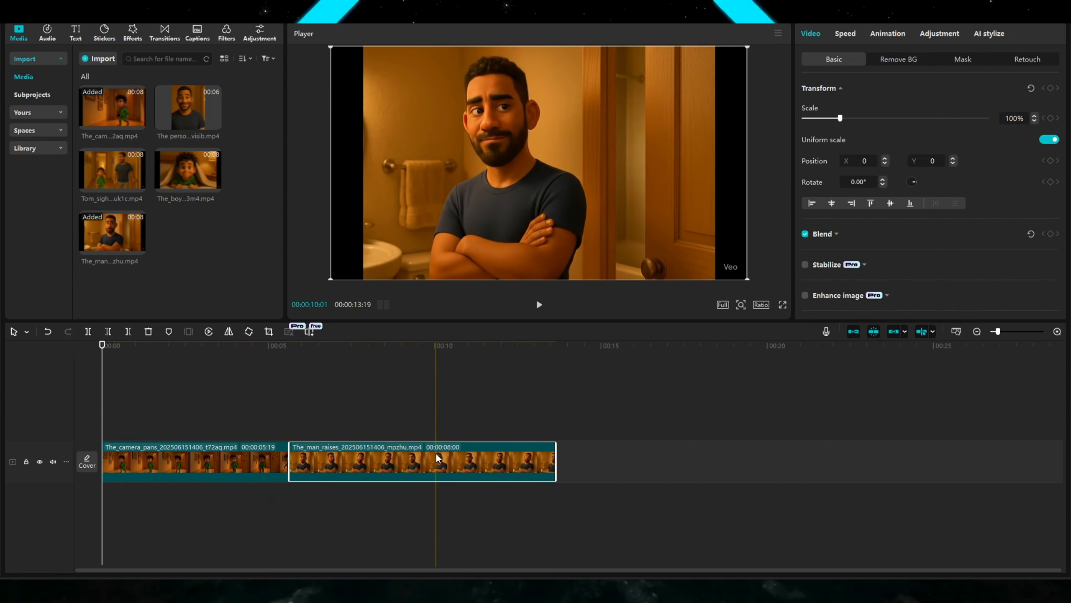
key("w")
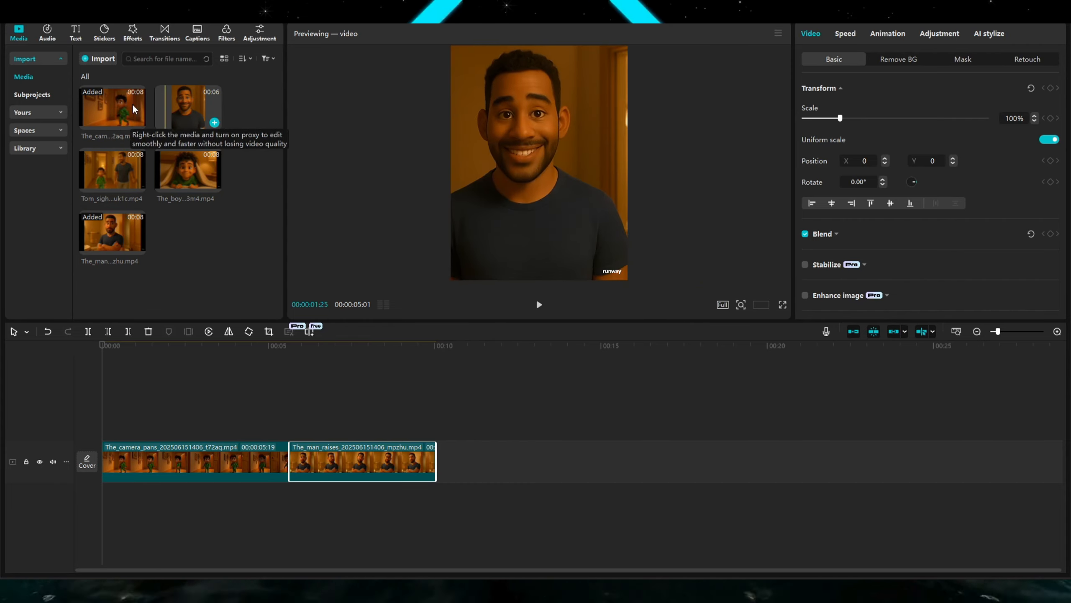
Append the The_boy_shifts clip after the Dad clip and trim its end at the playhead.
left_click_drag(188, 168, 438, 455)
left_click(632, 388)
left_click_drag(188, 169, 450, 460)
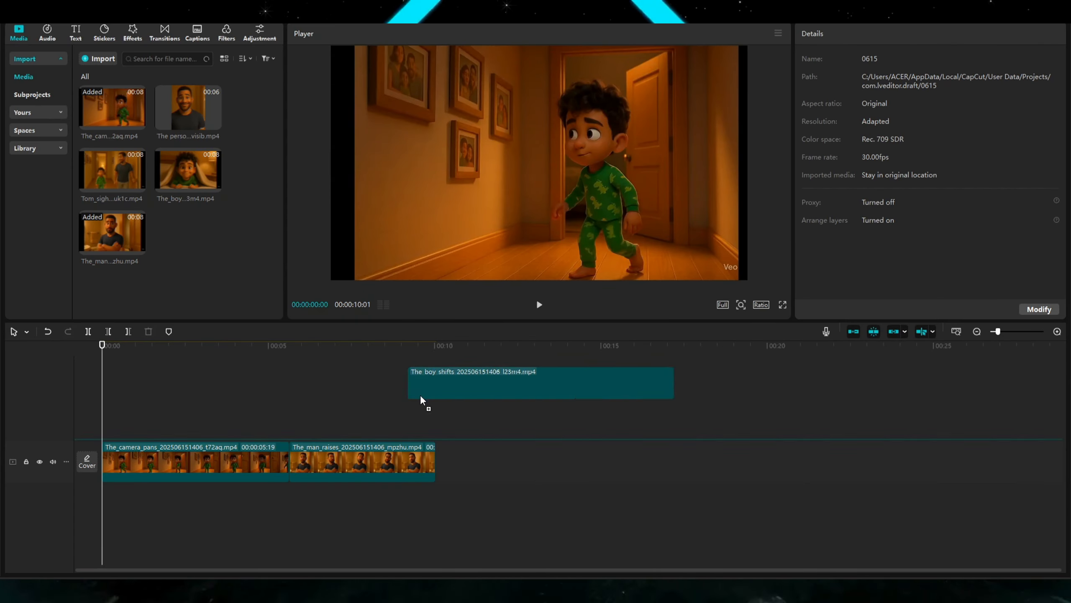
key("w")
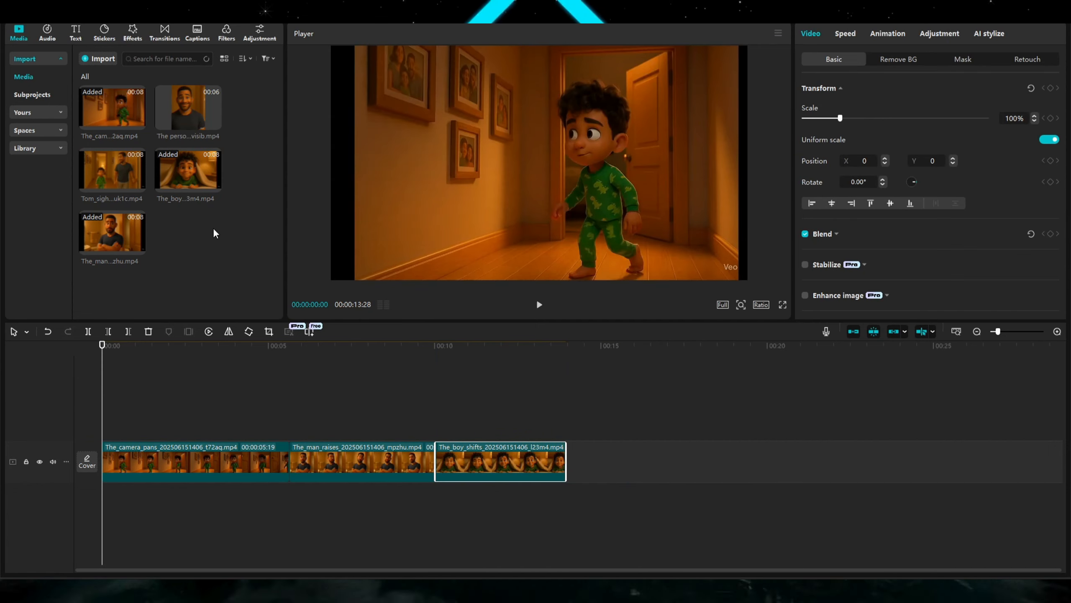
Append the Tom_sighs clip and the smiling person clip to the end of the timeline.
left_click_drag(102, 176, 567, 461)
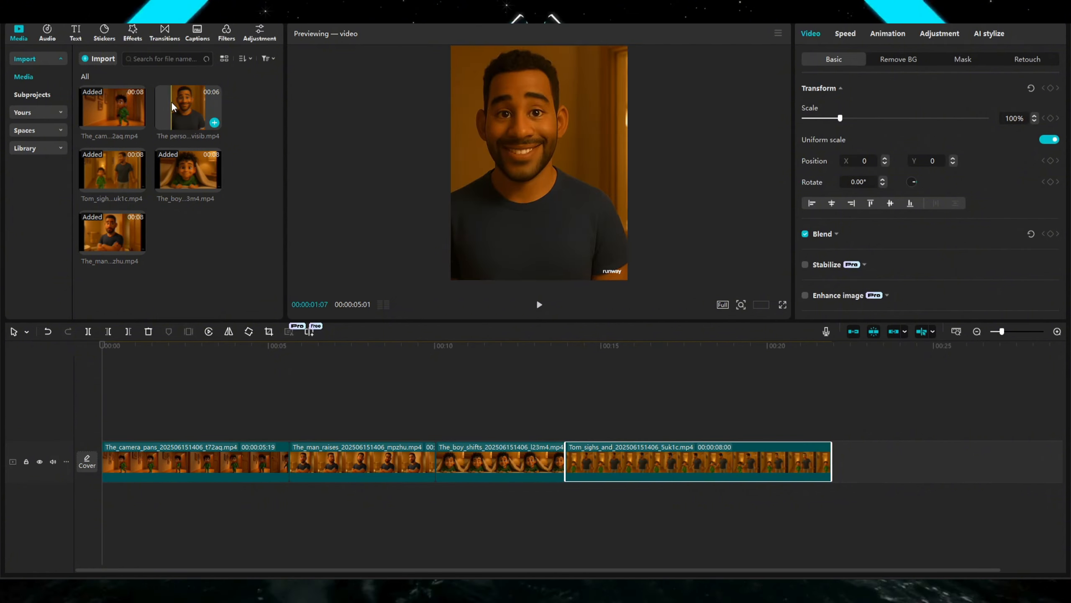
left_click_drag(172, 102, 833, 461)
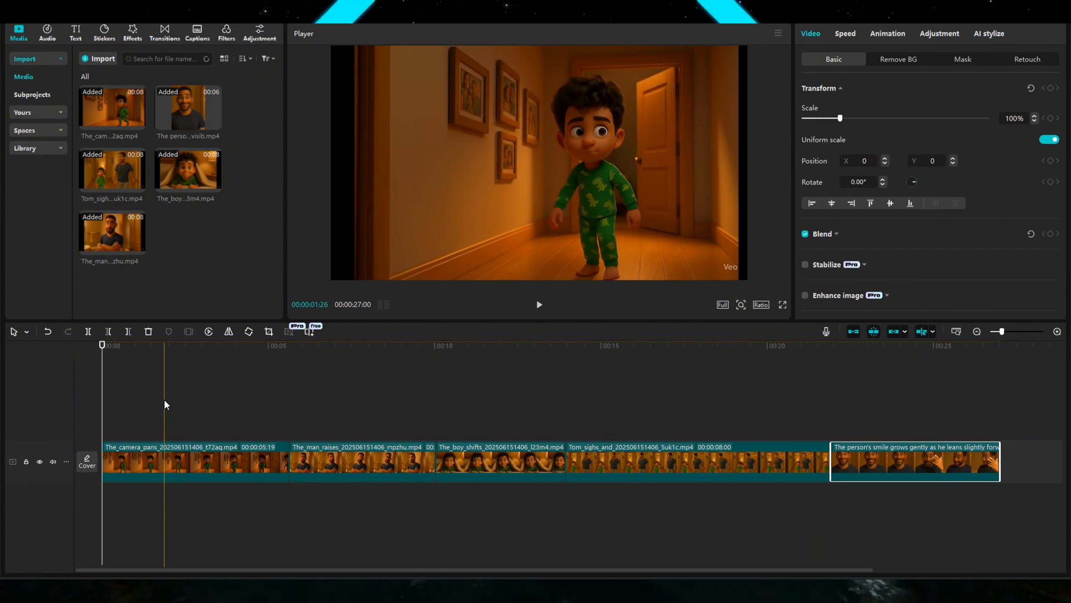
mouse_move(738, 590)
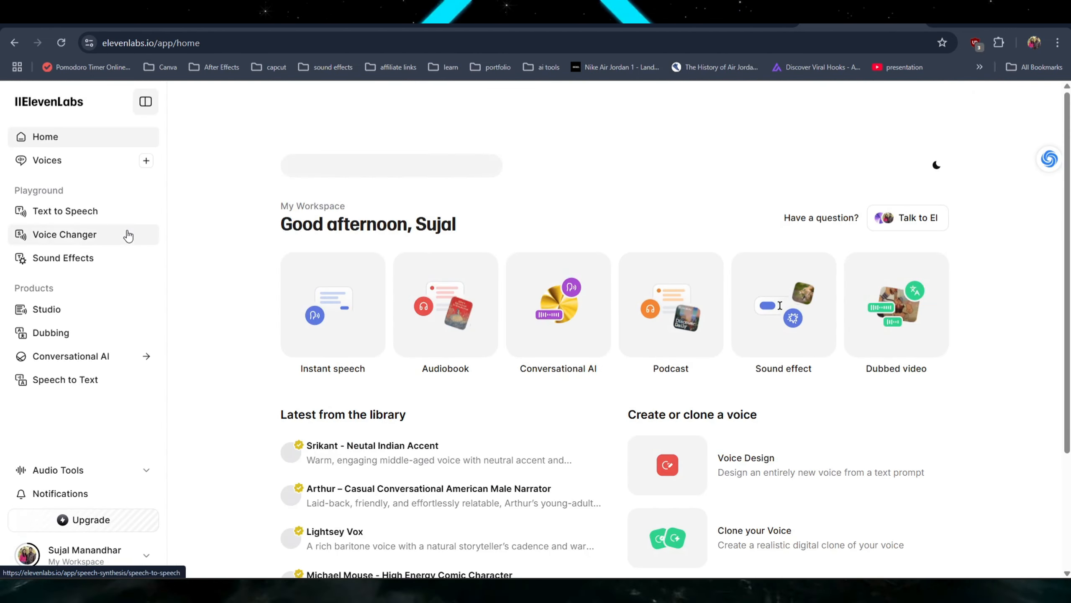
Switch to ElevenLabs Text to Speech and generate the opening narration with the Jessica voice.
left_click(122, 211)
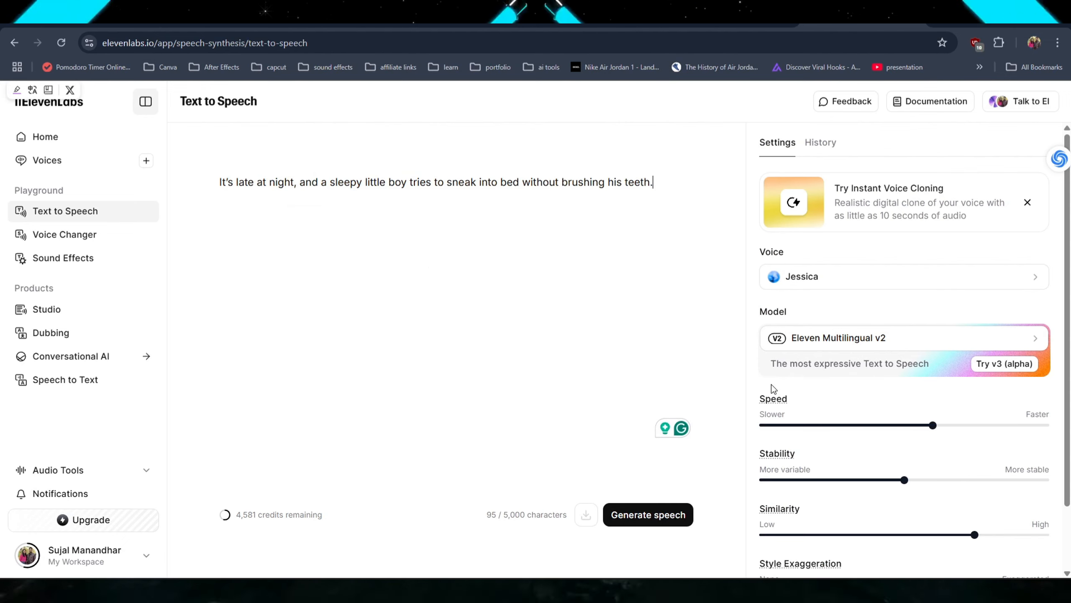
left_click(655, 519)
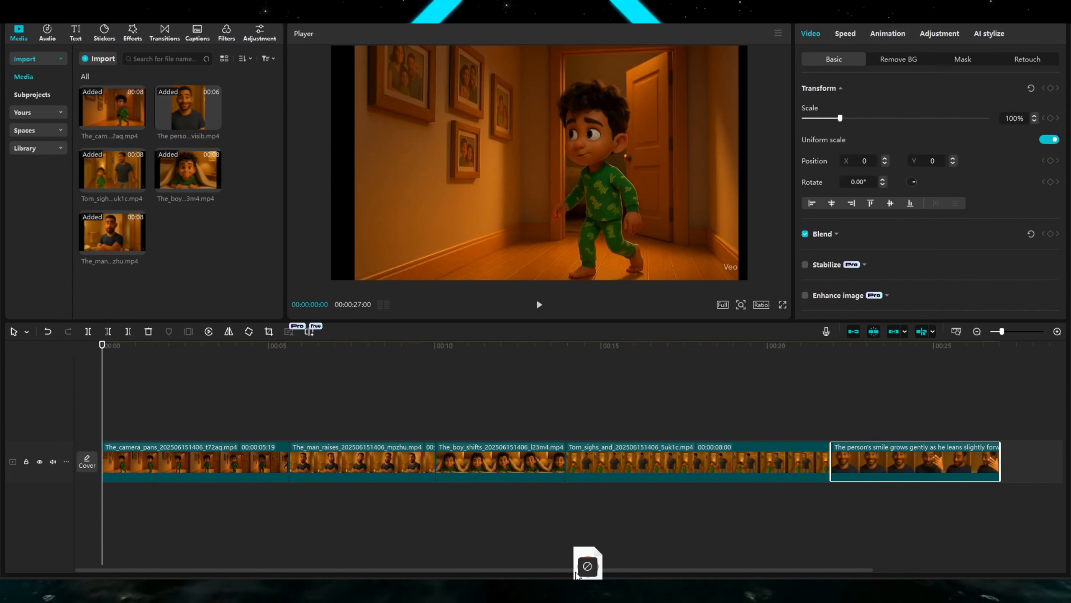
Play back the opening clip together with the narration audio on the timeline.
left_click(235, 410)
key("space")
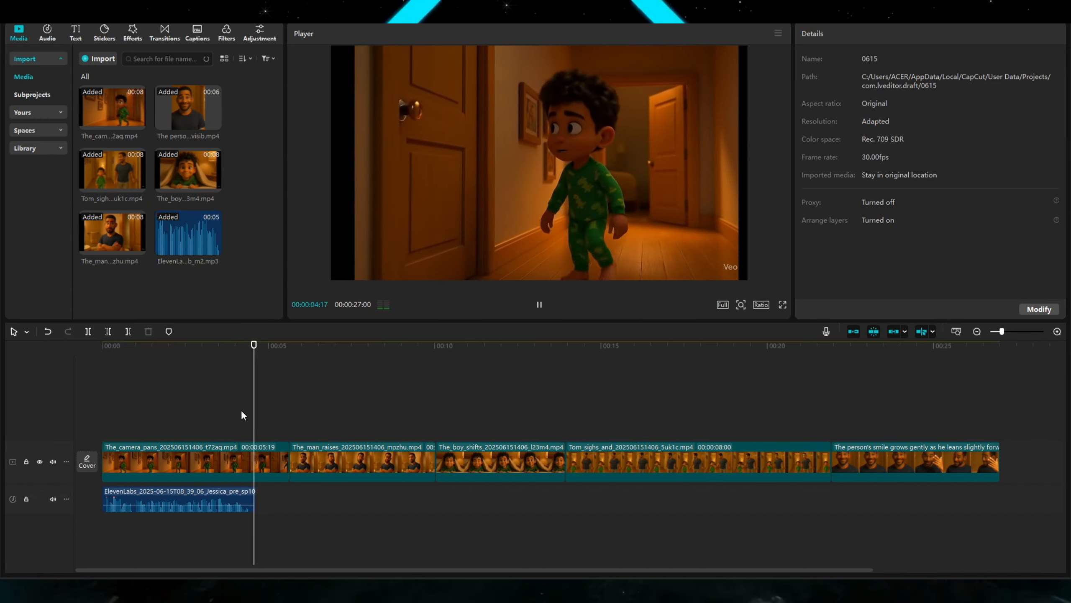
key("space")
left_click(260, 457)
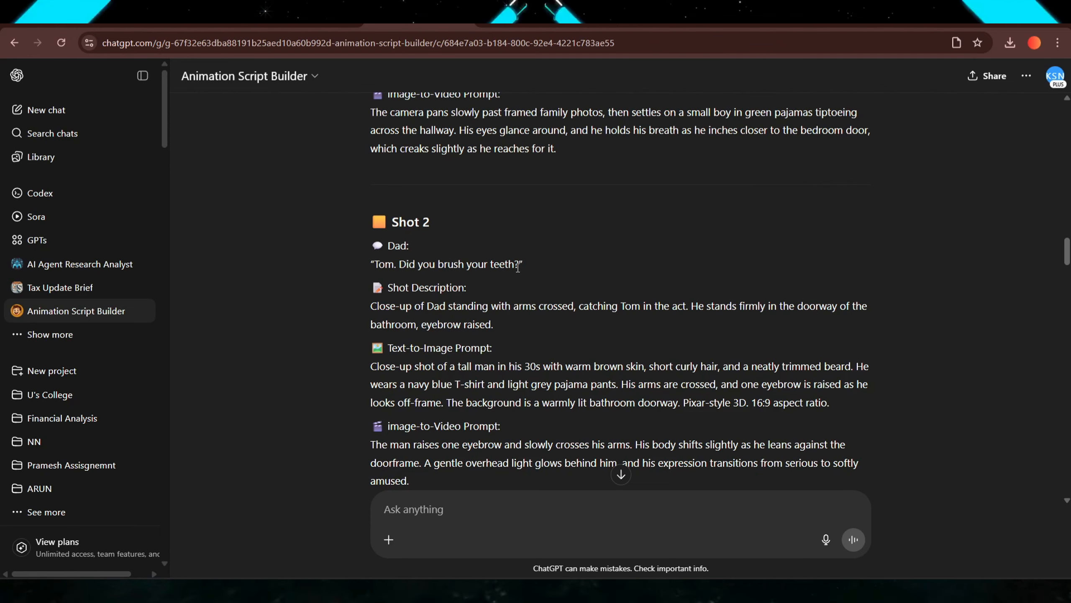
left_click_drag(523, 265, 363, 258)
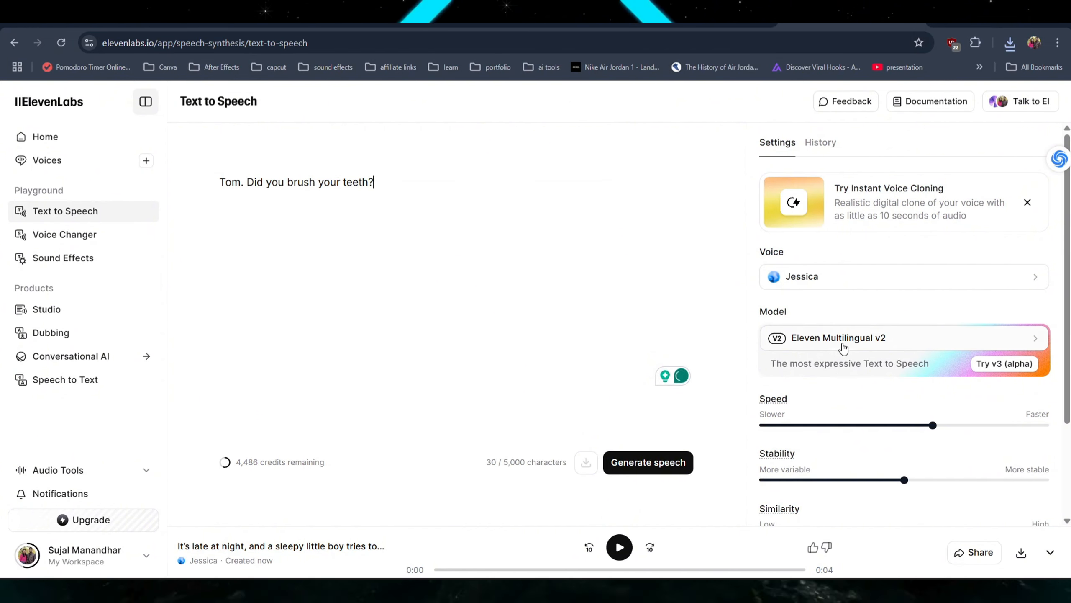
Preview voices, set Eric as the voice, and generate speech for "Tom. Did you brush your teeth?".
left_click(823, 278)
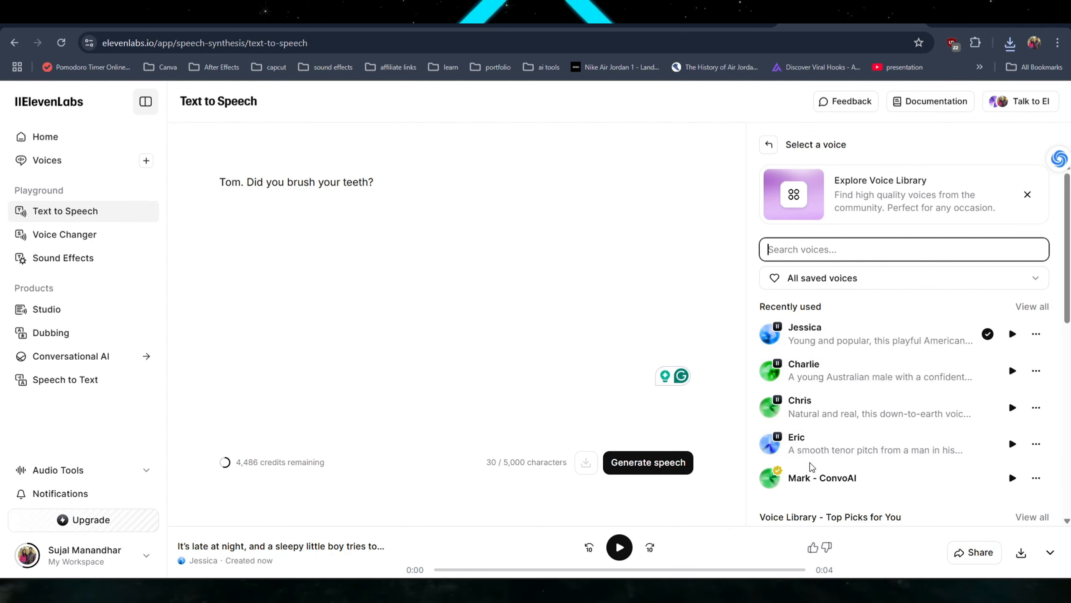
left_click(823, 478)
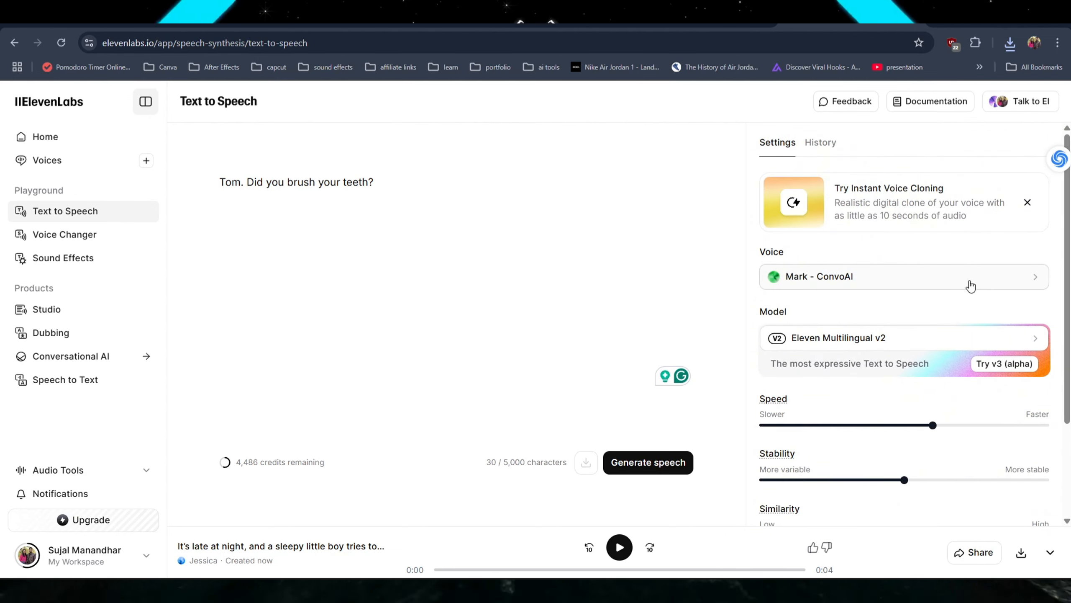
left_click(808, 283)
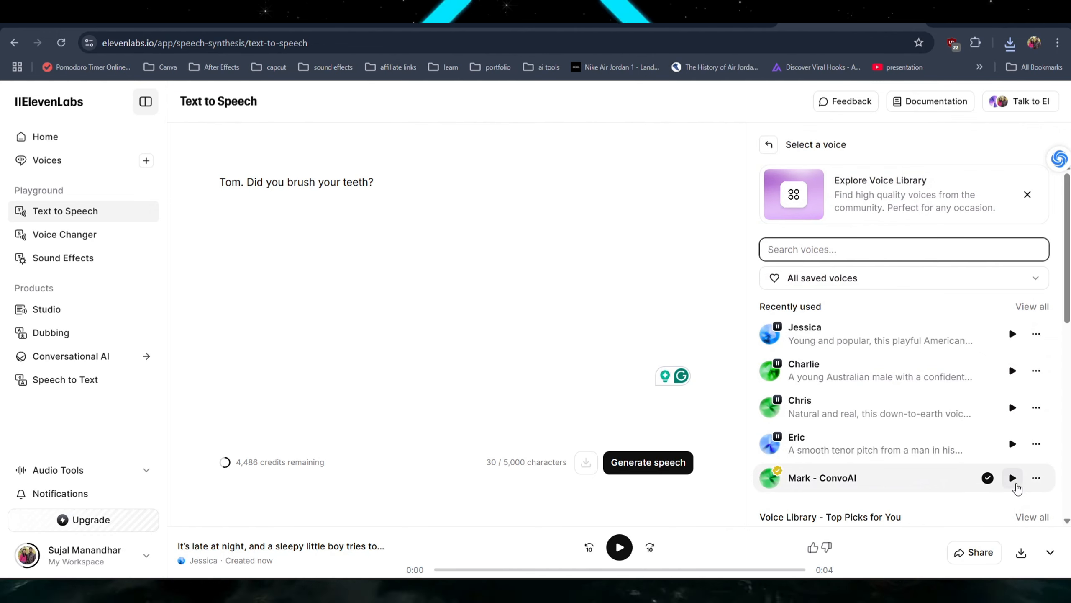
left_click(1014, 480)
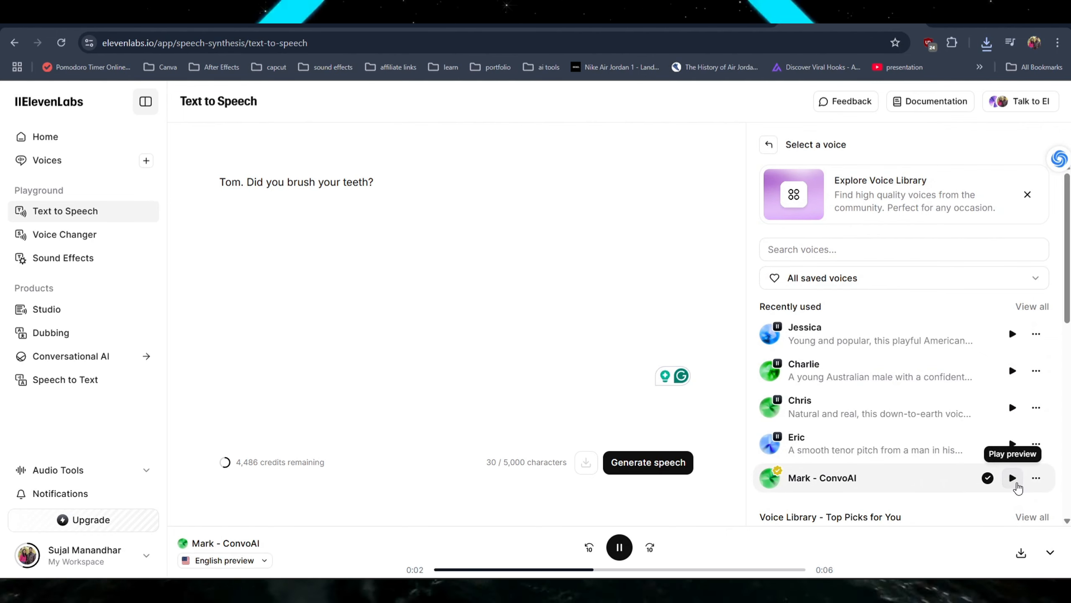
left_click(1012, 443)
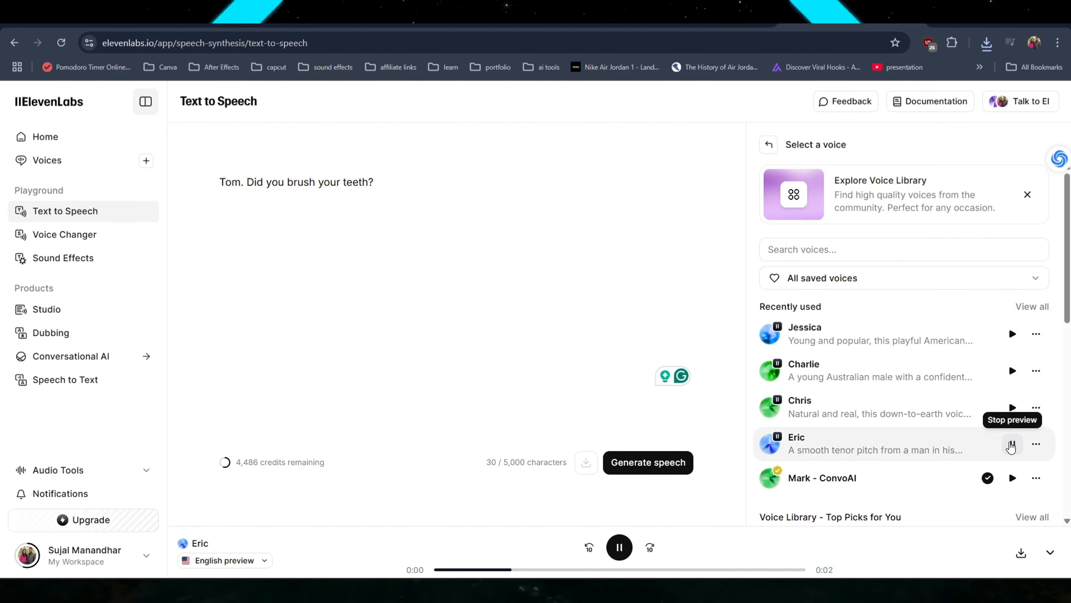
left_click(926, 445)
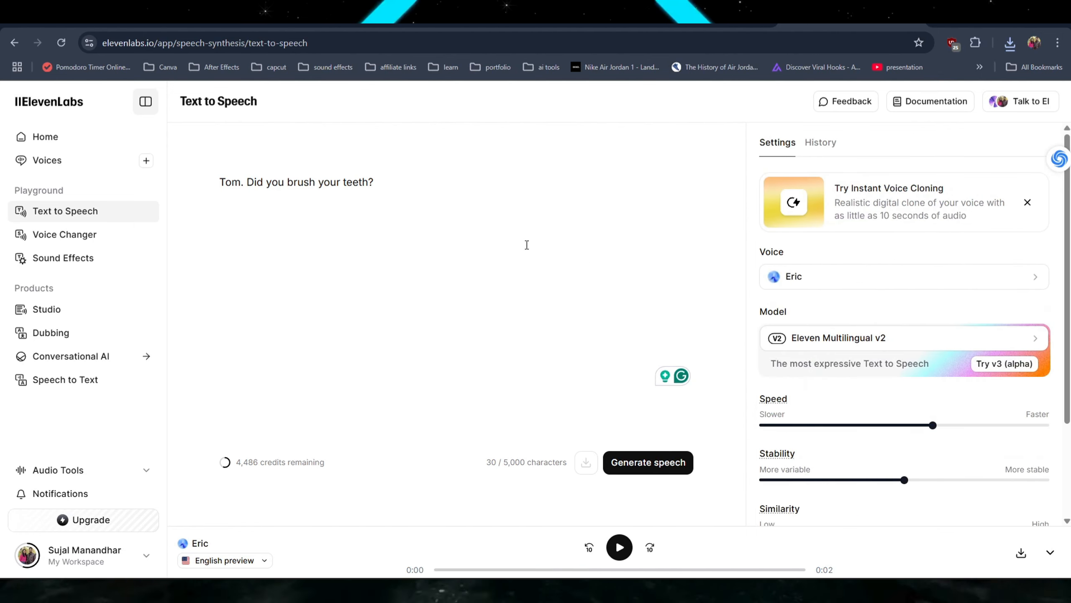
left_click(436, 202)
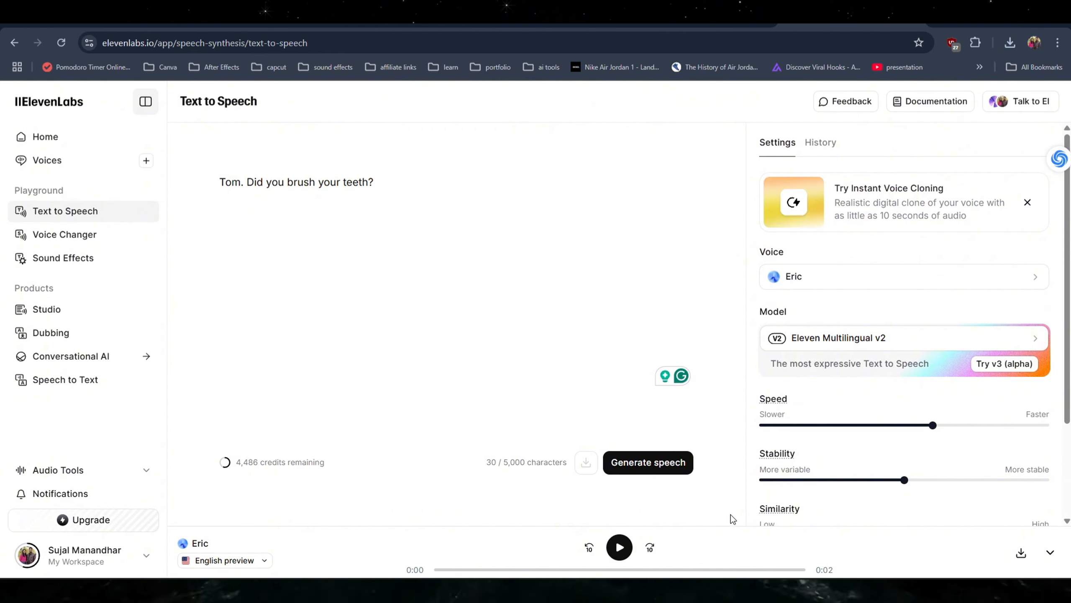
left_click(633, 464)
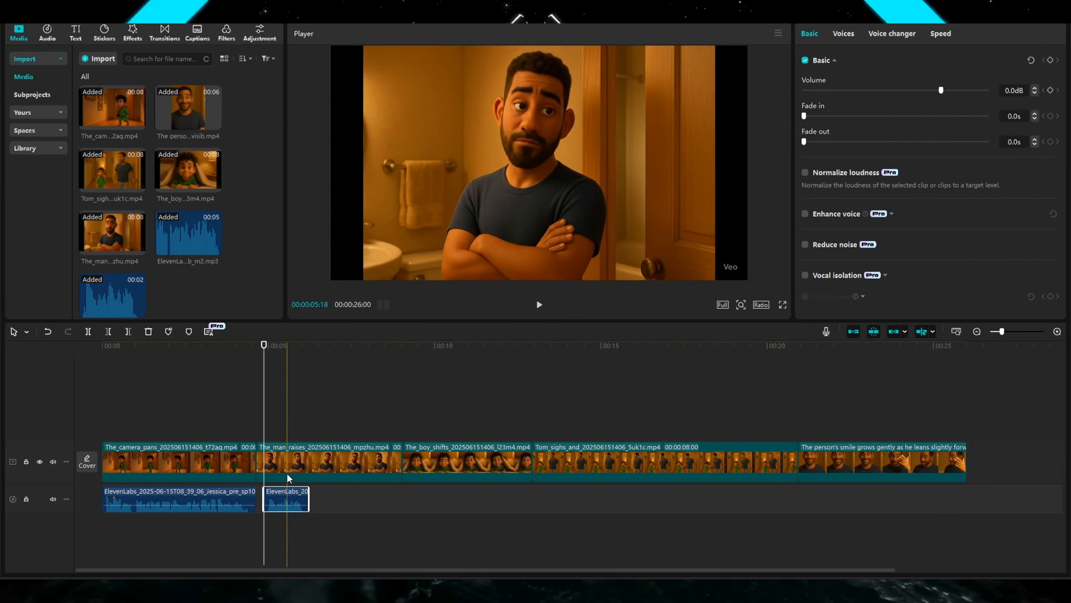
Trim the man_raises clip so it ends at the playhead, and play back the cut.
key("space")
key("space")
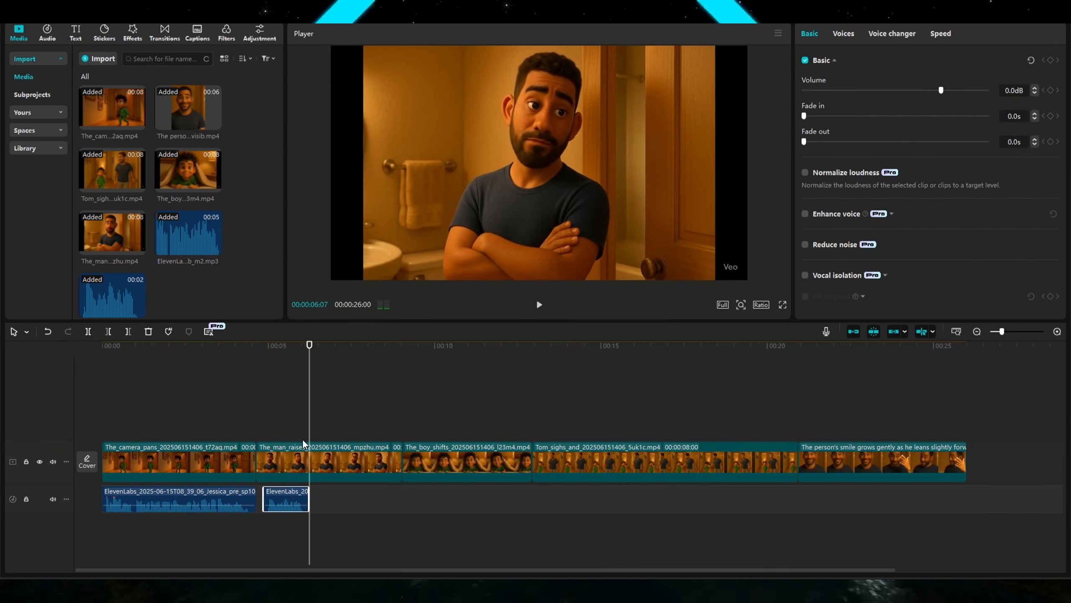
left_click(308, 462)
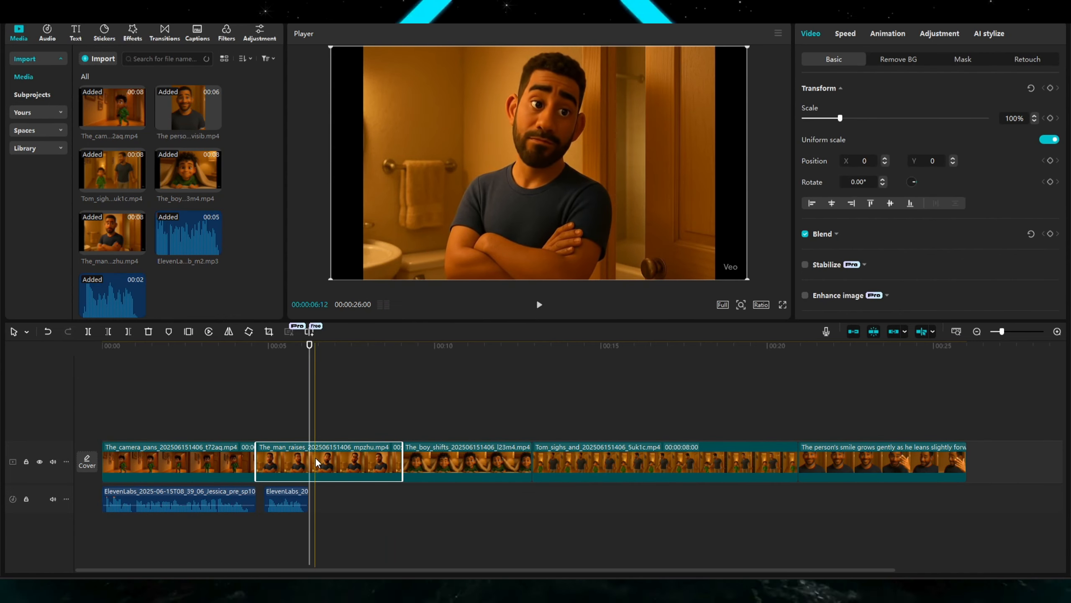
key("w")
key("space")
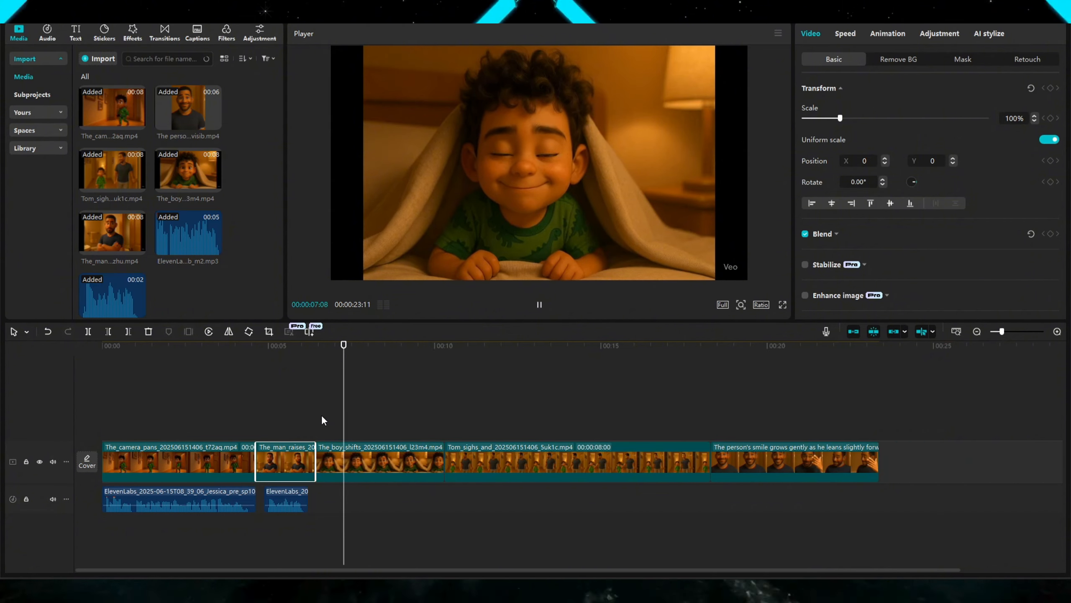
key("space")
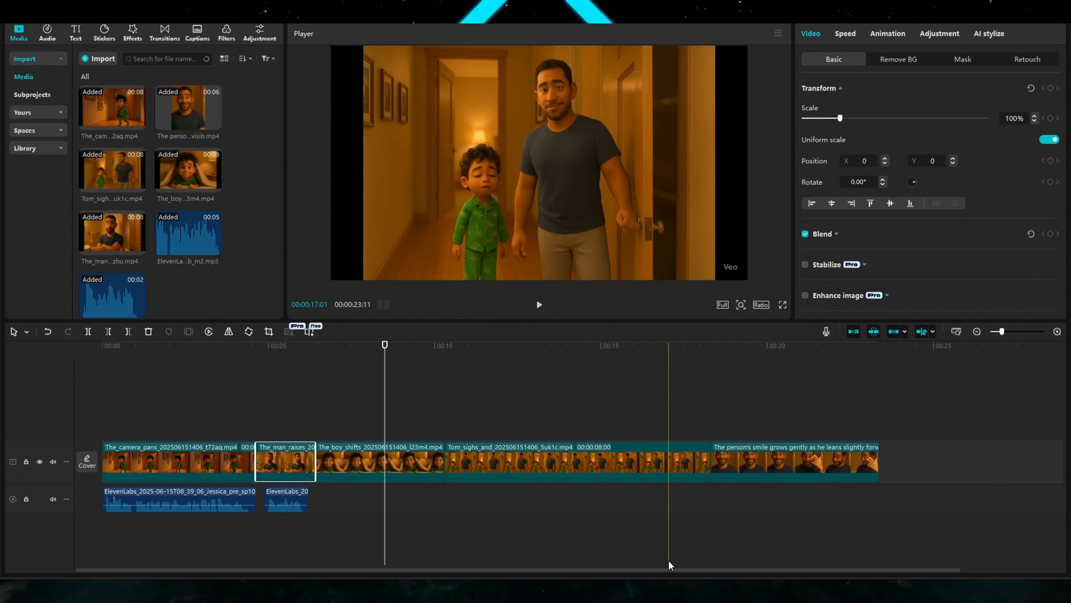
Switch to ChatGPT and select Tom's Shot 3 line "Uhhh… I was gonna do it after I got comfy.".
mouse_move(641, 590)
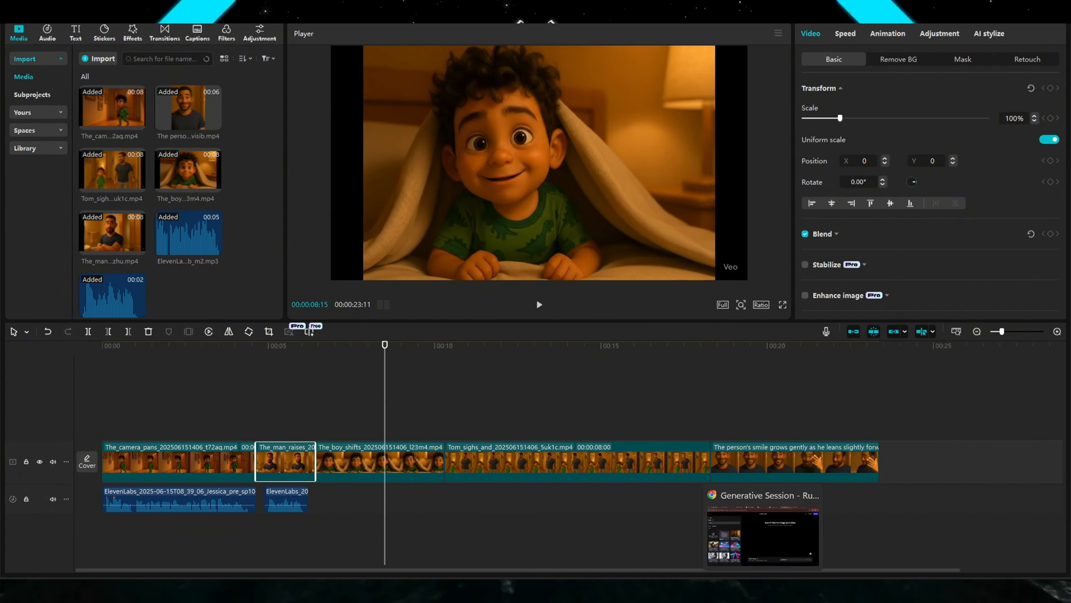
left_click(764, 590)
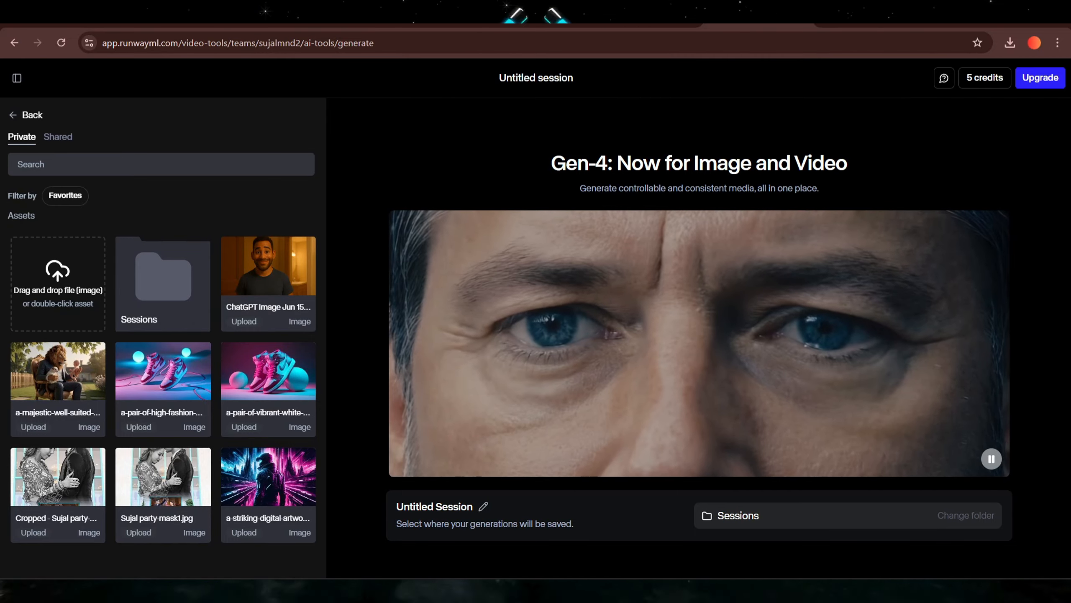
left_click(422, 17)
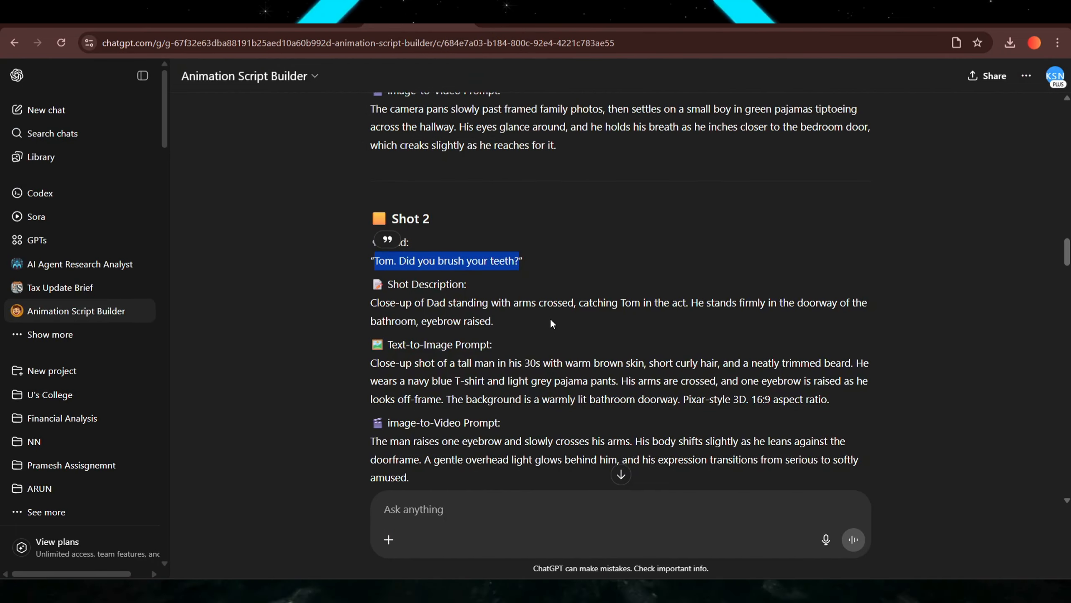
scroll(550, 318, "down", 6)
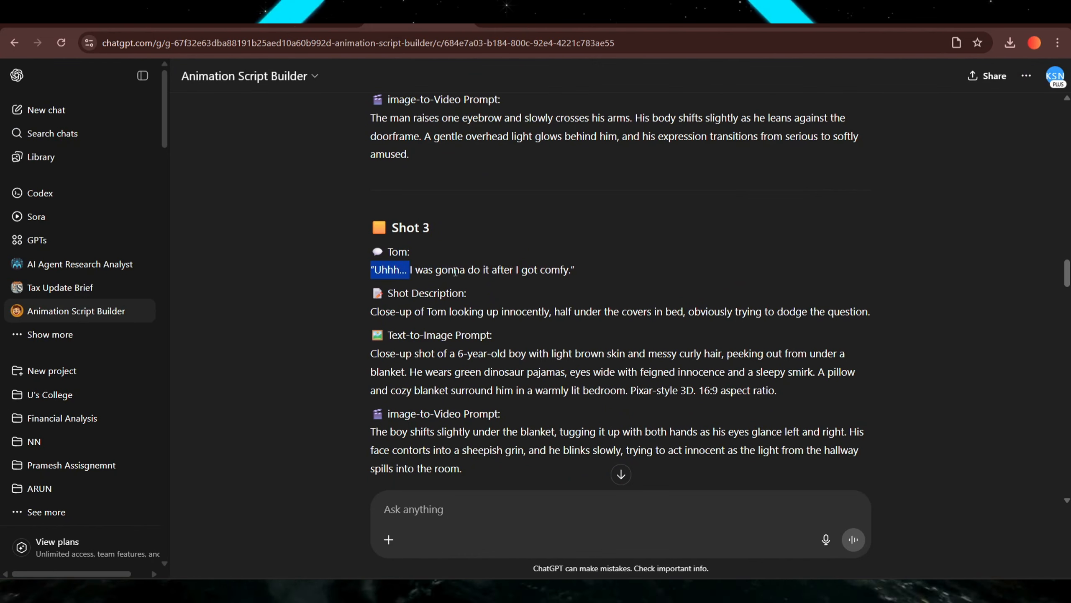
left_click_drag(455, 272, 571, 269)
key("ctrl+c")
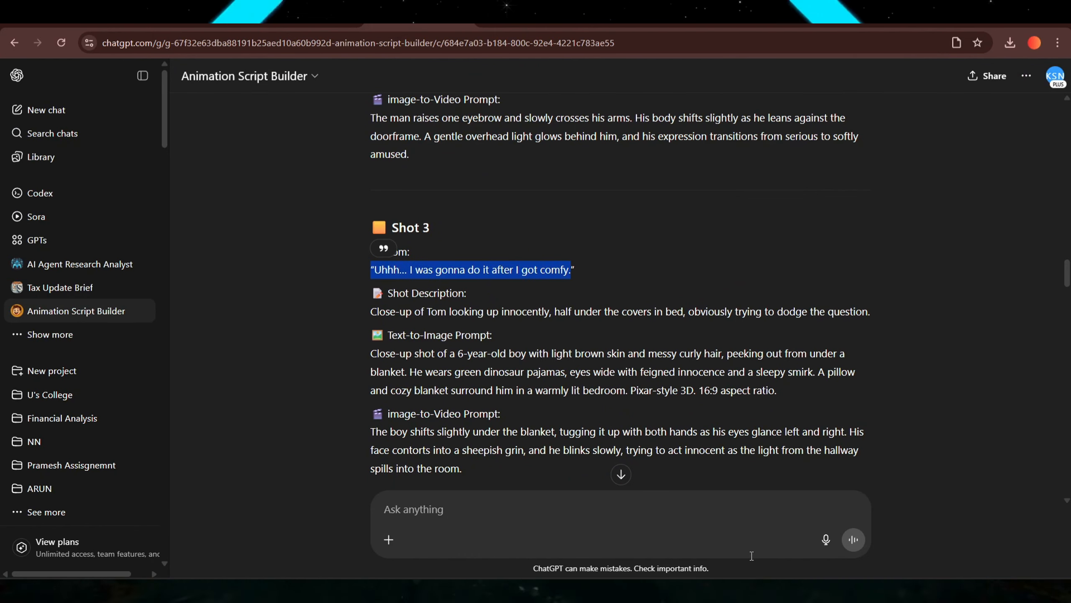
Back in CapCut, add a default text clip and move it to start at the boy_shifts clip, about 6.5 seconds.
key("alt+Tab")
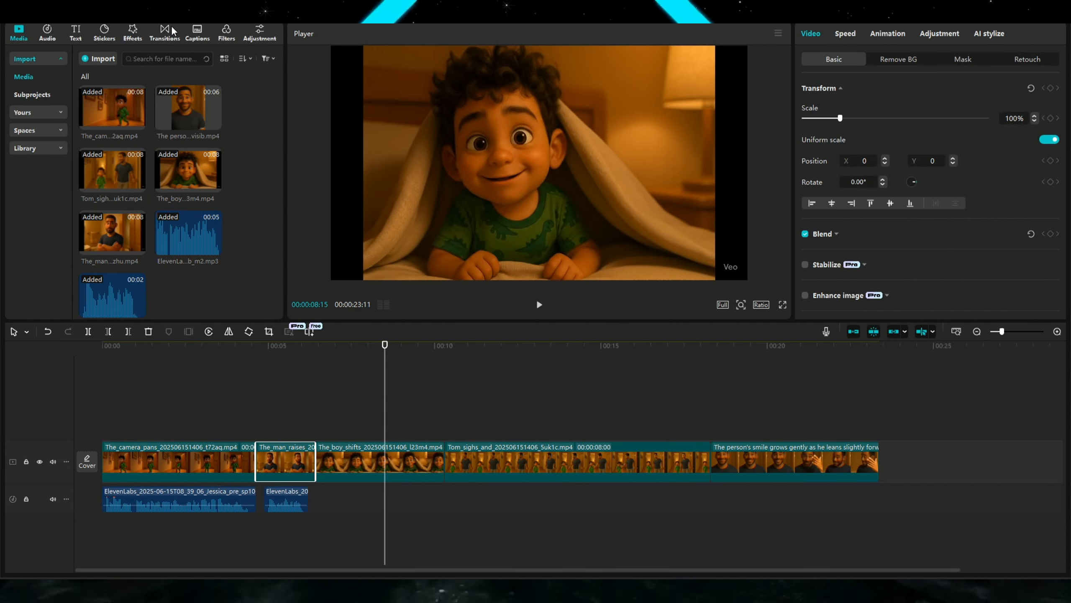
left_click(76, 32)
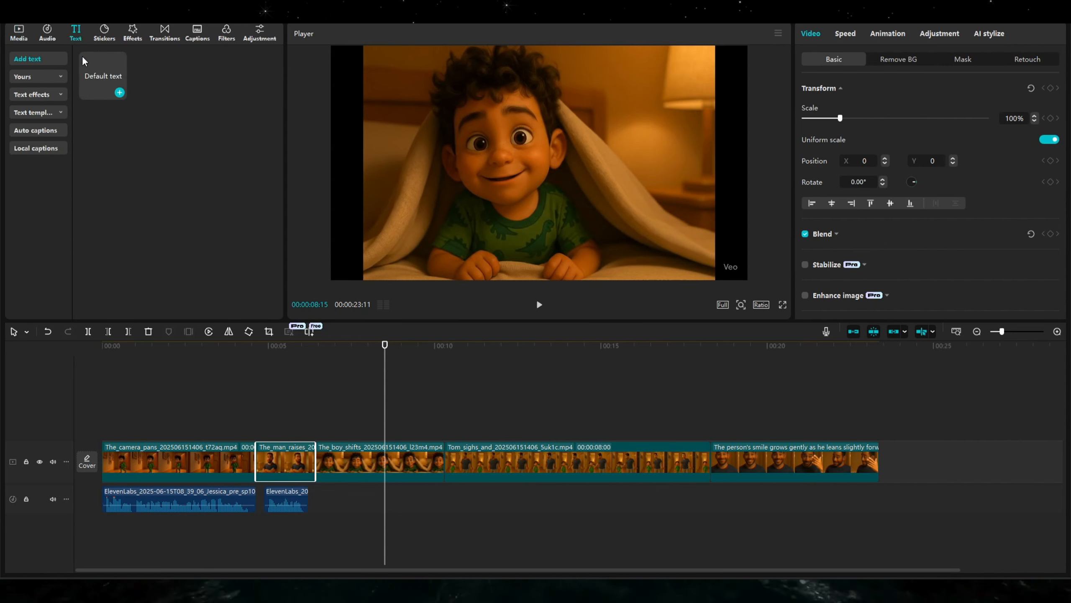
left_click(123, 76)
left_click(121, 93)
left_click(405, 433)
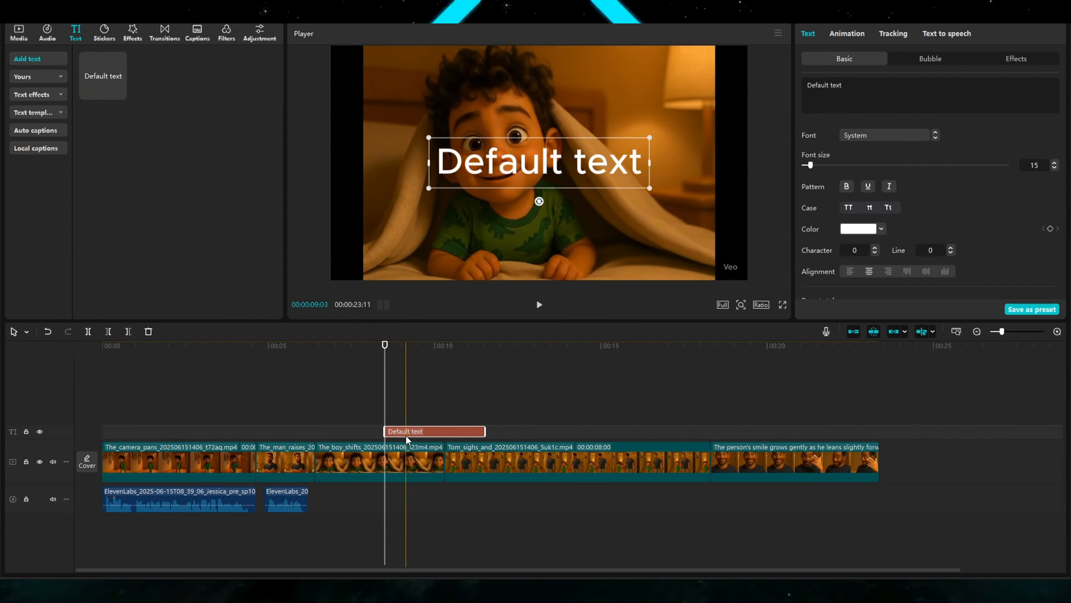
left_click(392, 423)
left_click_drag(407, 431, 345, 427)
left_click(345, 424)
left_click(360, 424)
left_click(359, 431)
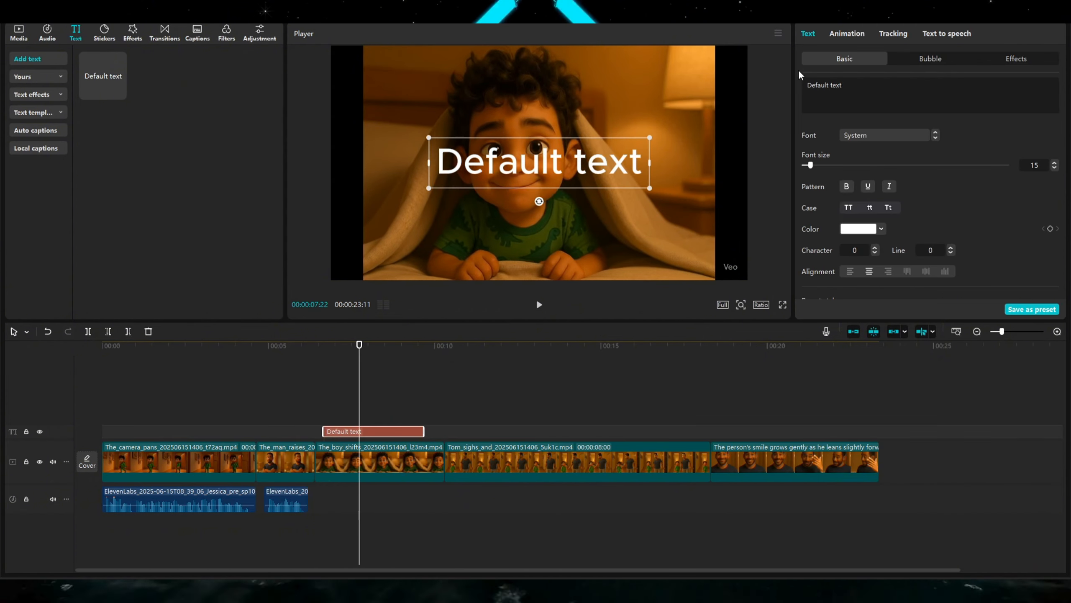
Replace the default text with the pasted line "Uhhh… I was gonna do it after I got comfy.".
double_click(824, 84)
key("ctrl+a")
key("ctrl+v")
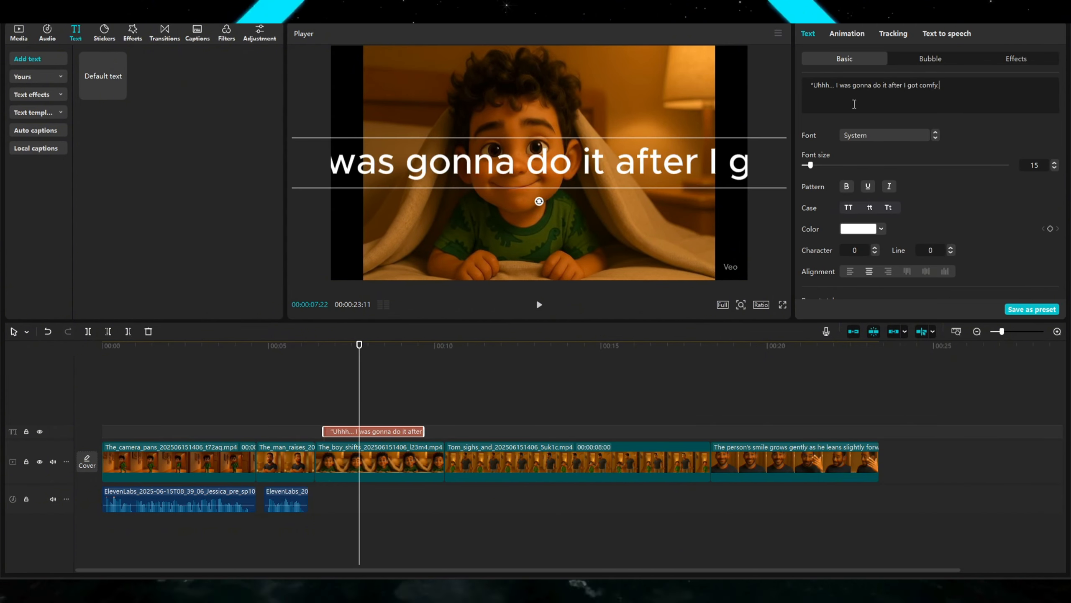
Generate text-to-speech for the text clip using the English Adorable Girl voice.
left_click(947, 34)
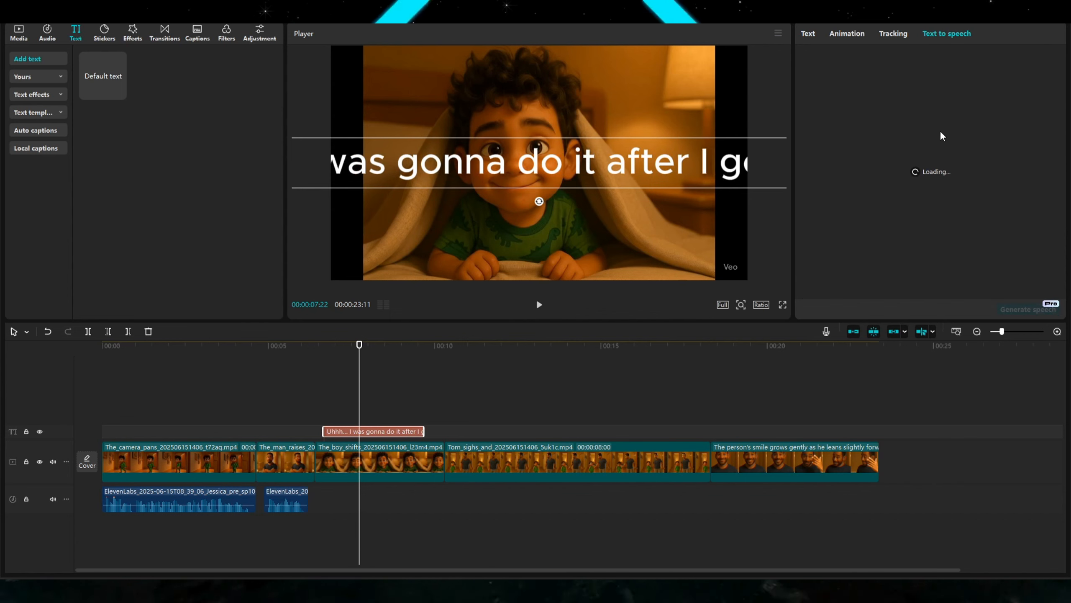
left_click(896, 137)
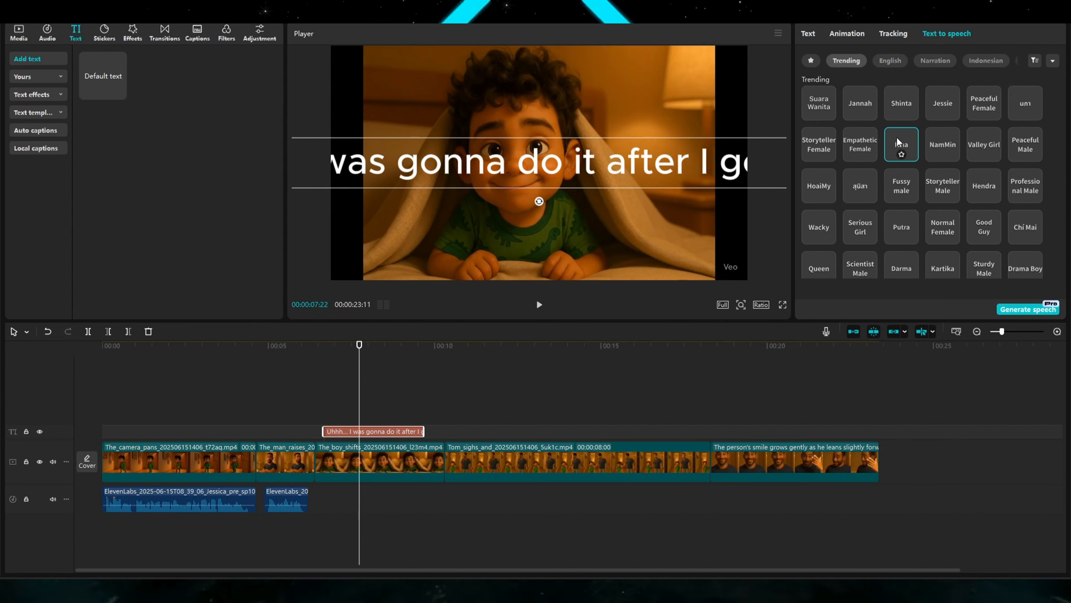
left_click(891, 61)
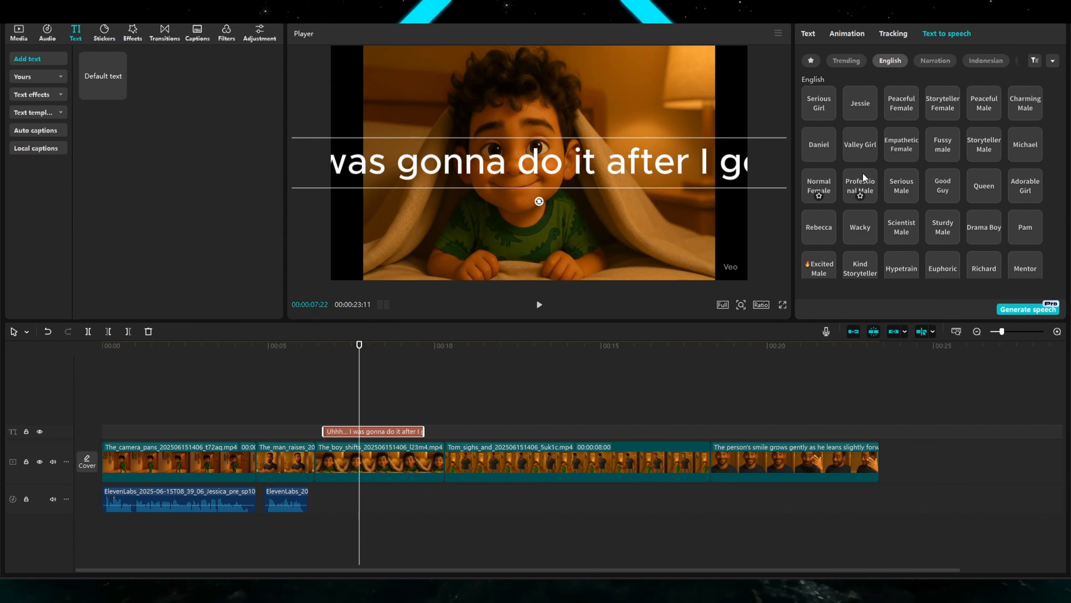
left_click(1017, 177)
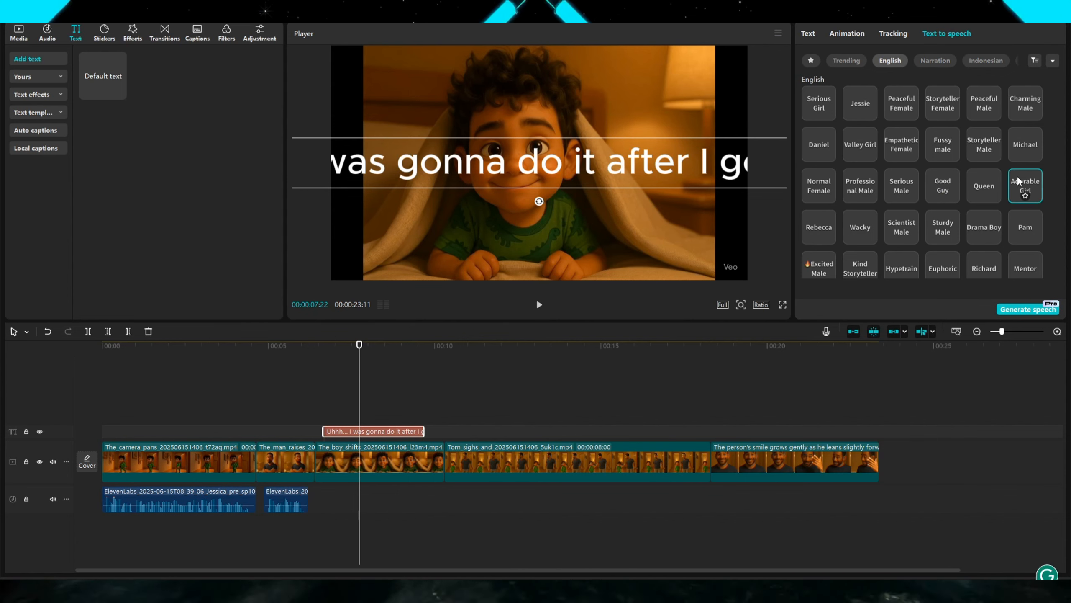
left_click(1020, 311)
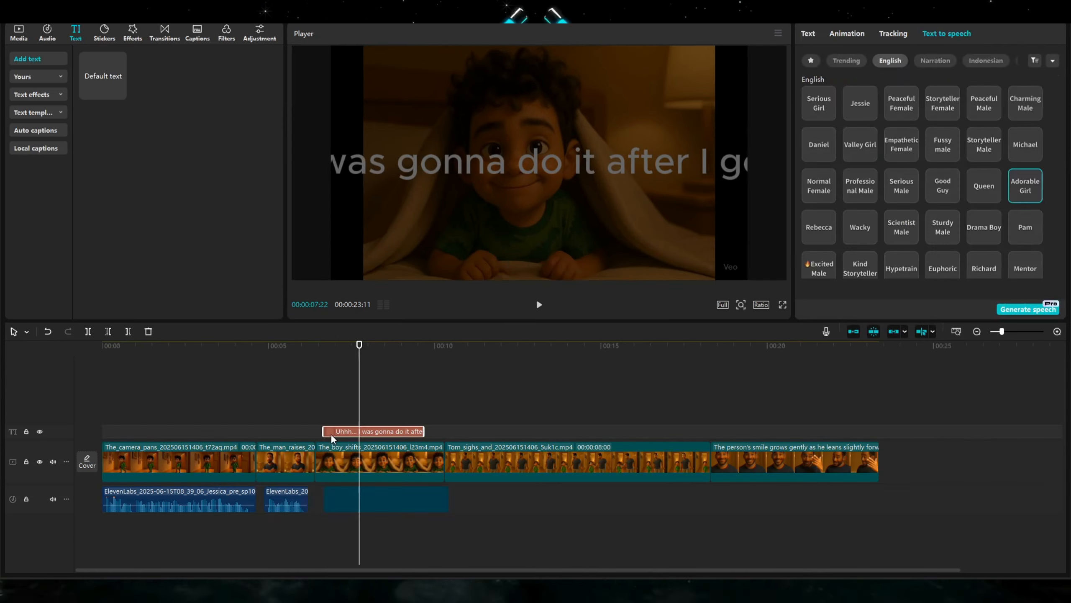
Play back the boy's shot with the generated voice clip.
left_click(327, 398)
key("space")
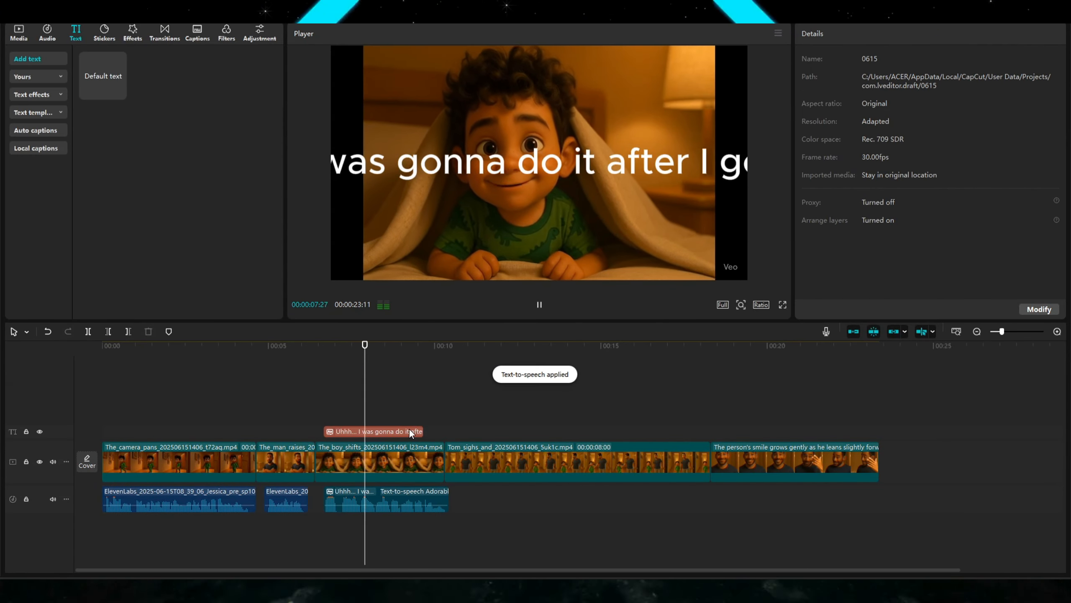
key("space")
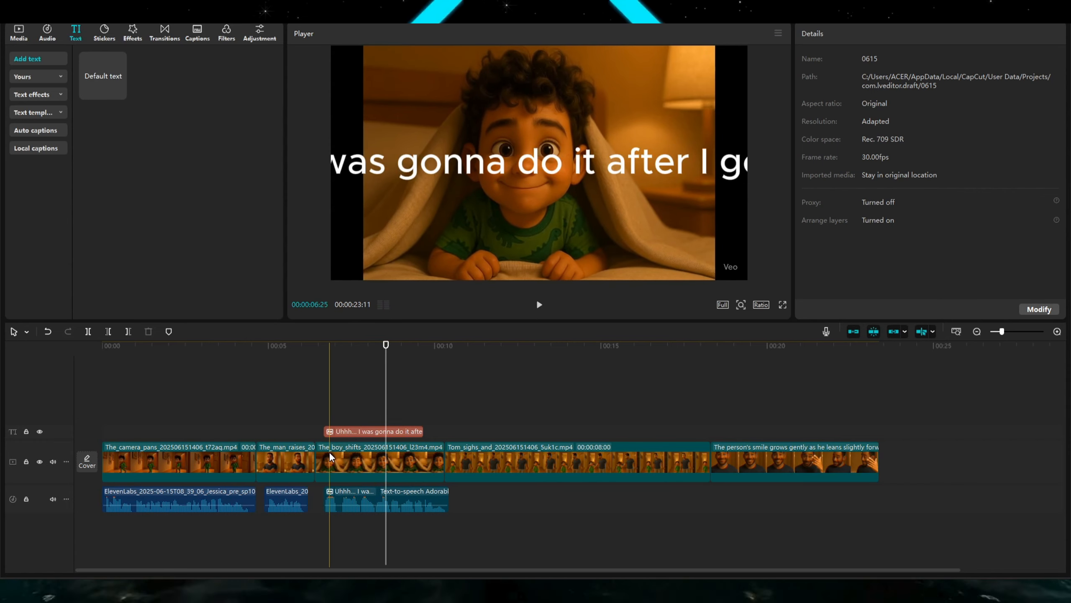
Trim the start of the boy_shifts clip at the playhead and play back the result.
left_click(331, 453)
key("q")
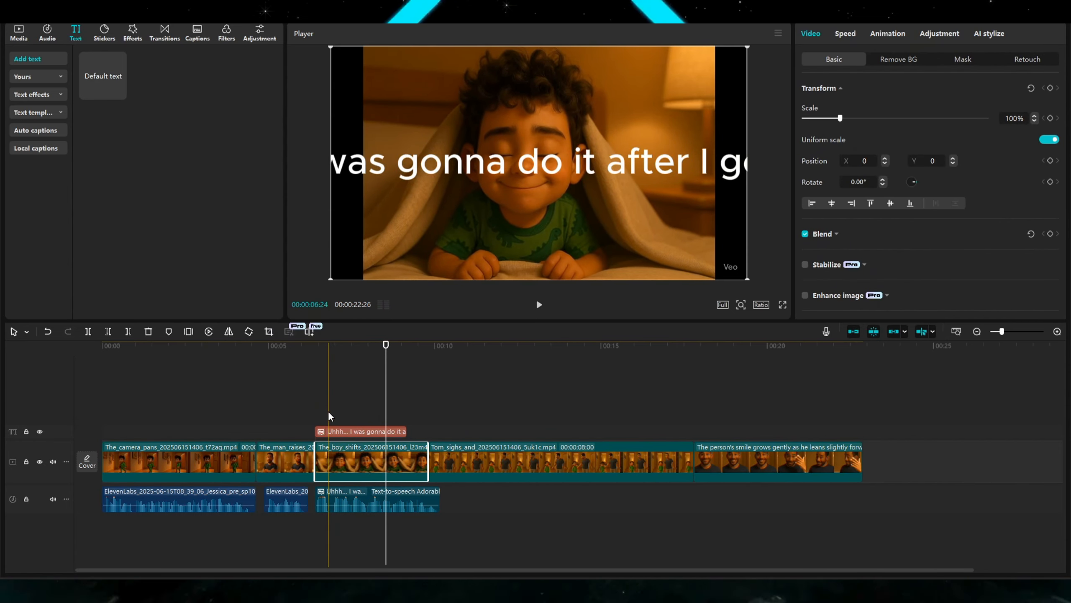
left_click(317, 401)
key("space")
Delete the text clip above the boy's shot.
key("space")
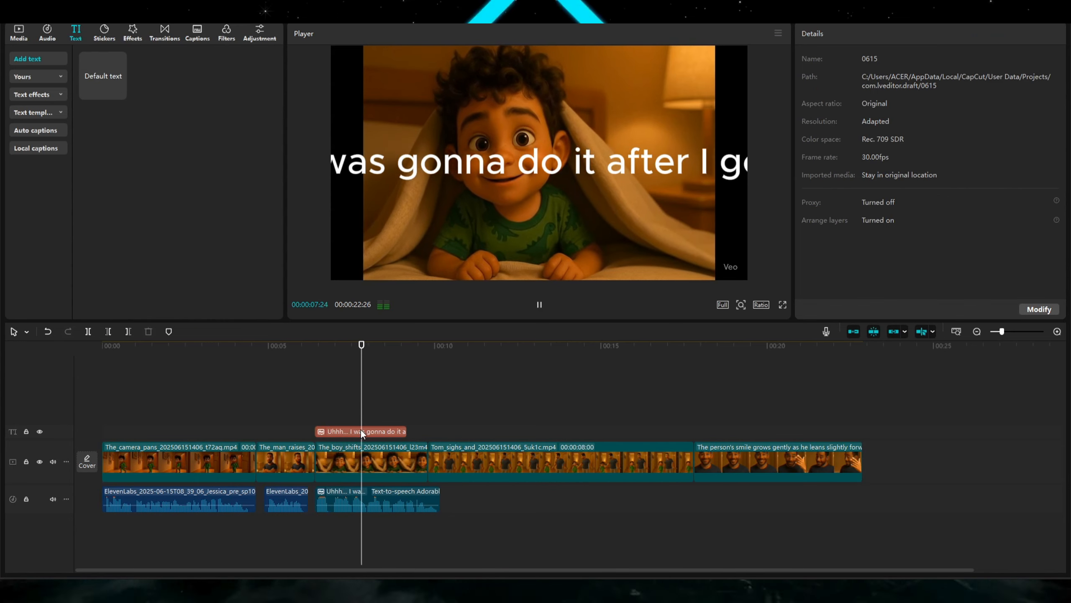
left_click(360, 431)
key("Delete")
Extend the end of the boy_shifts clip to match the end of the generated voice clip.
key("space")
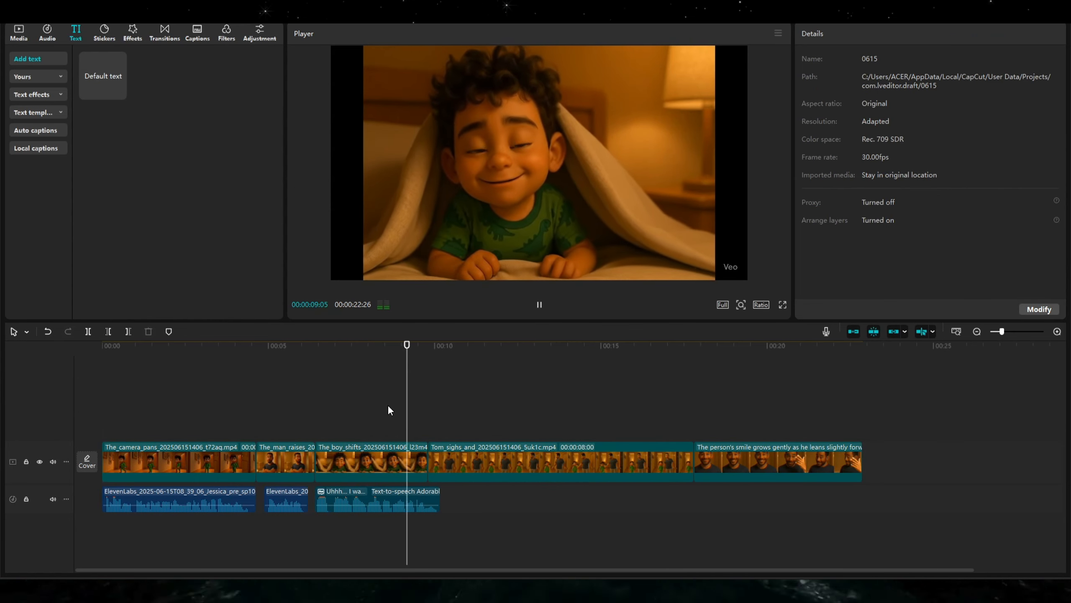
left_click(412, 463)
left_click_drag(428, 460, 440, 460)
left_click(425, 425)
key("space")
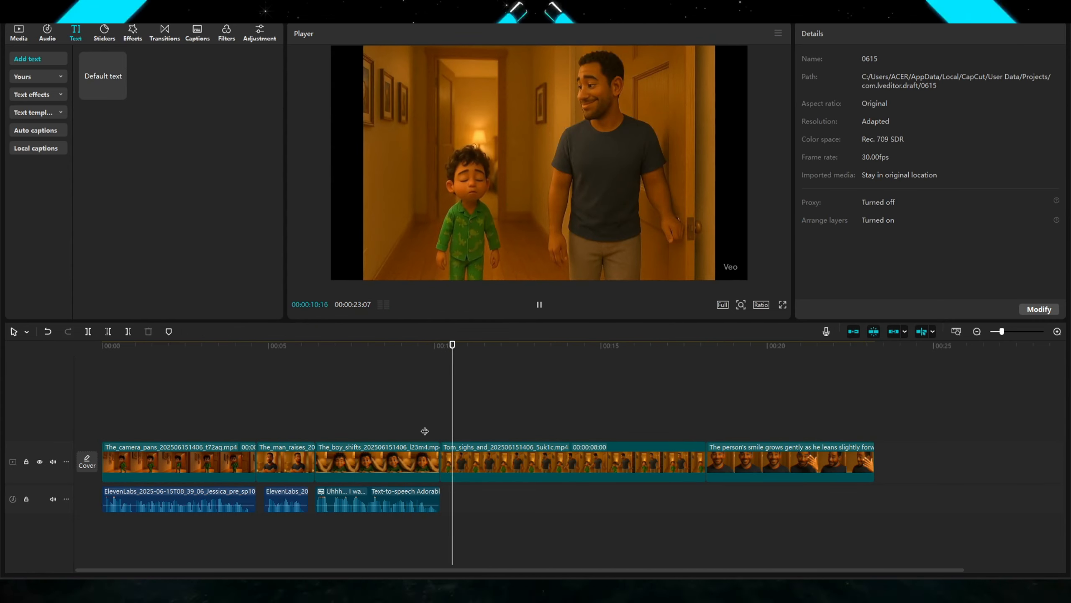
Switch to ChatGPT and select Dad's Shot 4 line "Comfy mouths start with clean teeth, buddy.".
mouse_move(736, 591)
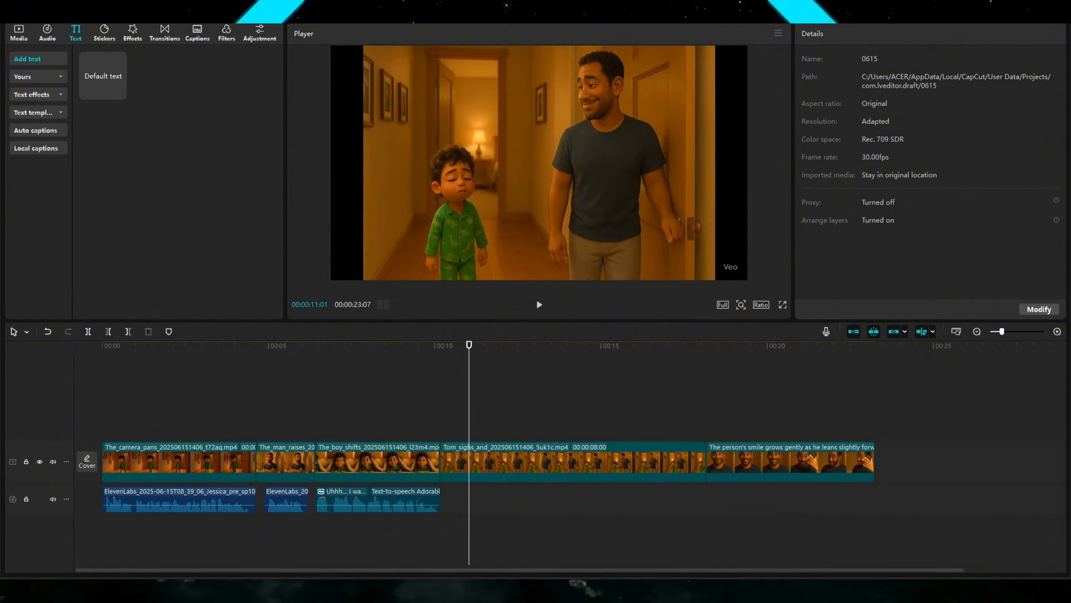
left_click(713, 591)
scroll(574, 308, "down", 6)
scroll(574, 305, "down", 1)
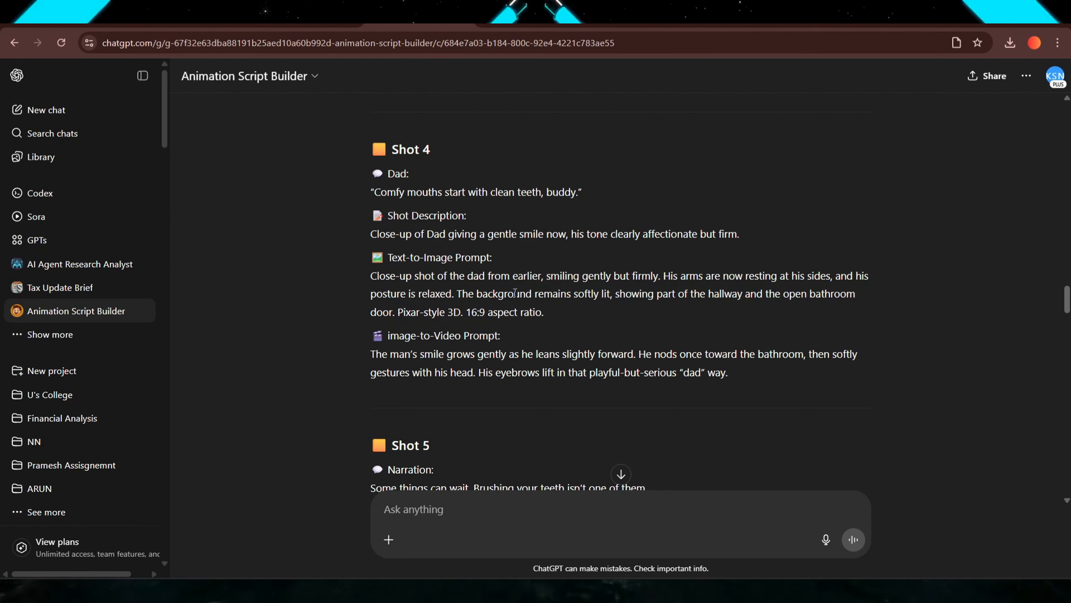
left_click_drag(373, 187, 577, 187)
key("ctrl+c")
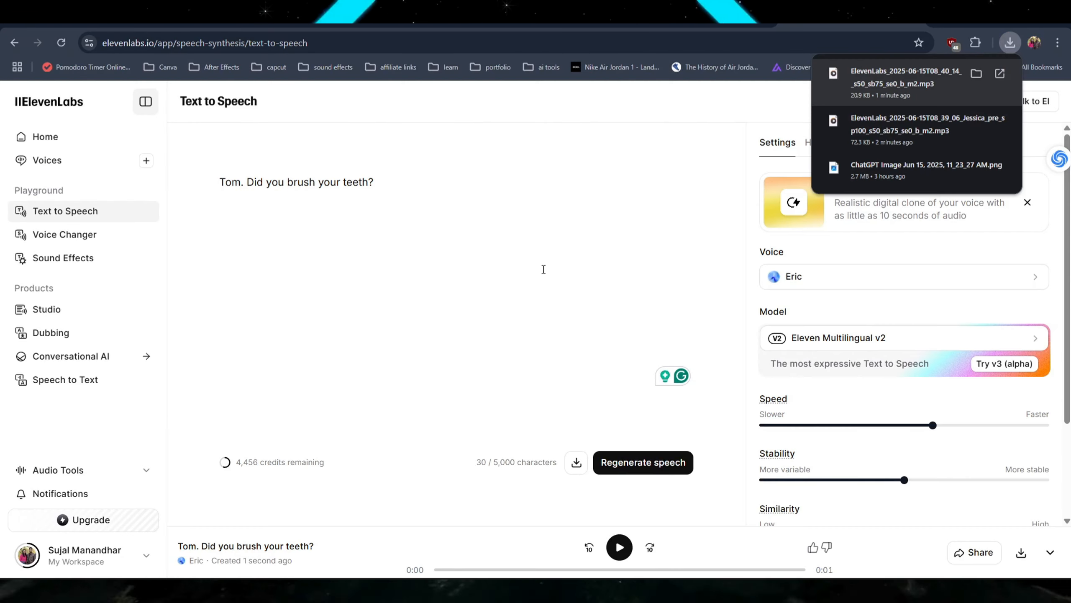
In ElevenLabs, replace the text with "Comfy mouths start with clean teeth, buddy" and generate speech with Eric.
left_click(325, 172)
key("ctrl+a")
key("ctrl+v")
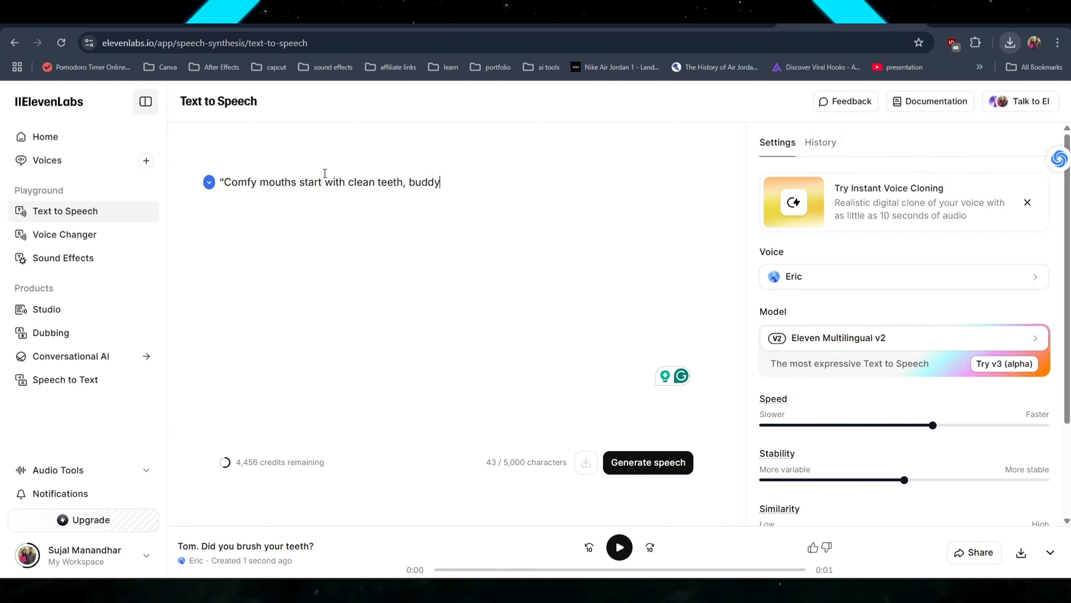
left_click(227, 182)
key("BackSpace")
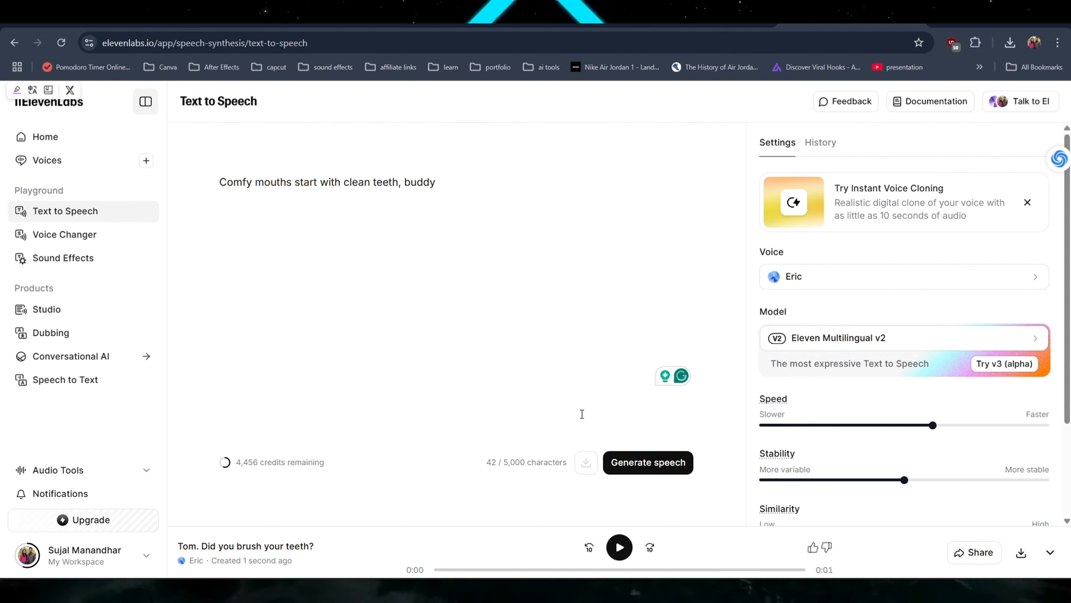
left_click(628, 471)
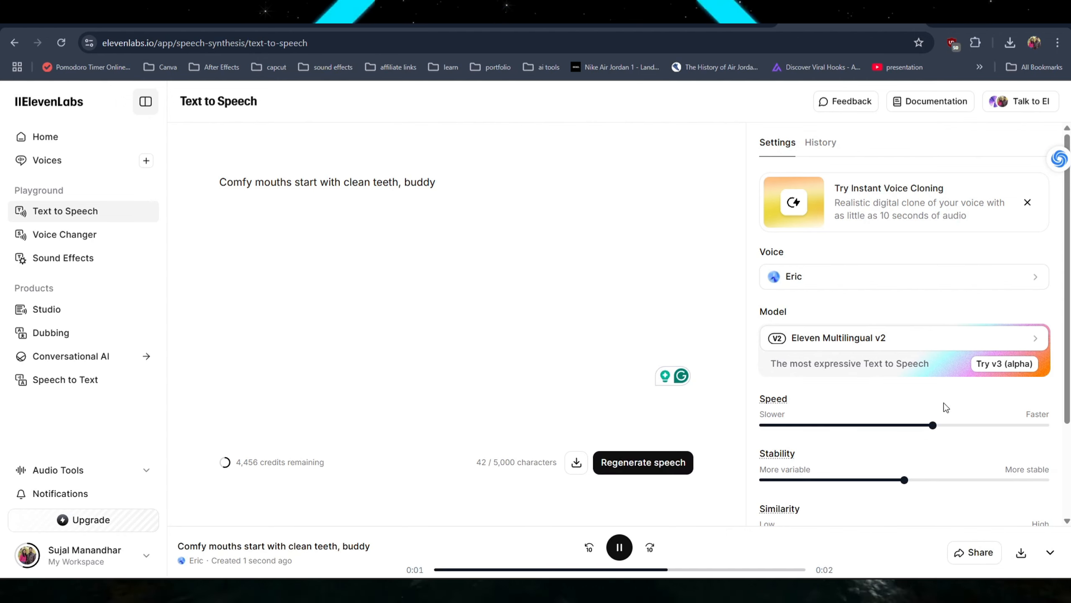
Drag the downloaded Eric audio onto the CapCut audio track and align it with the start of the Tom_sighs clip.
left_click(1010, 42)
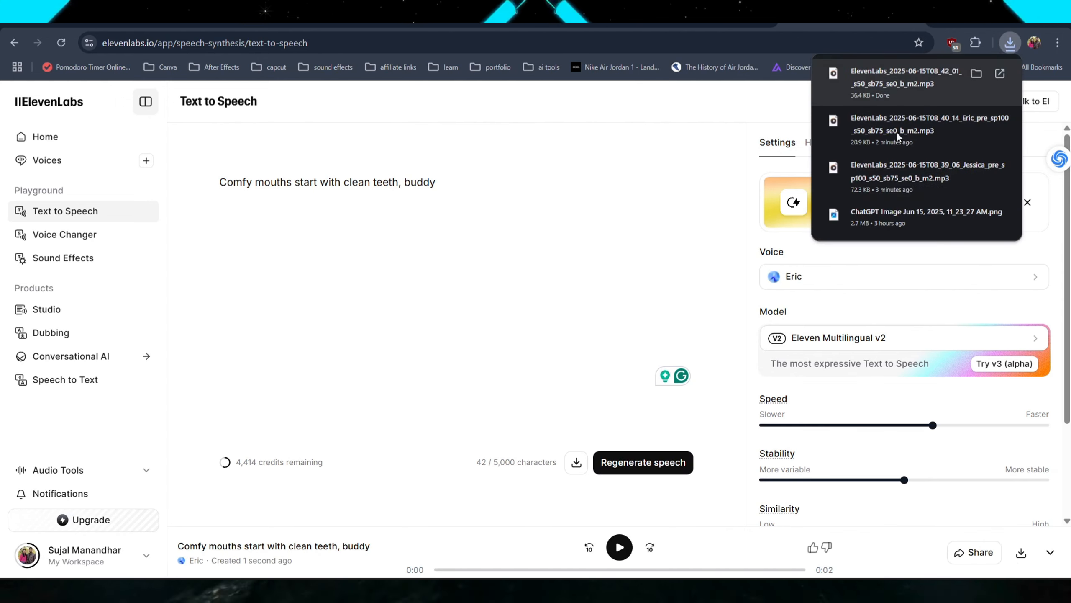
left_click_drag(902, 83, 494, 493)
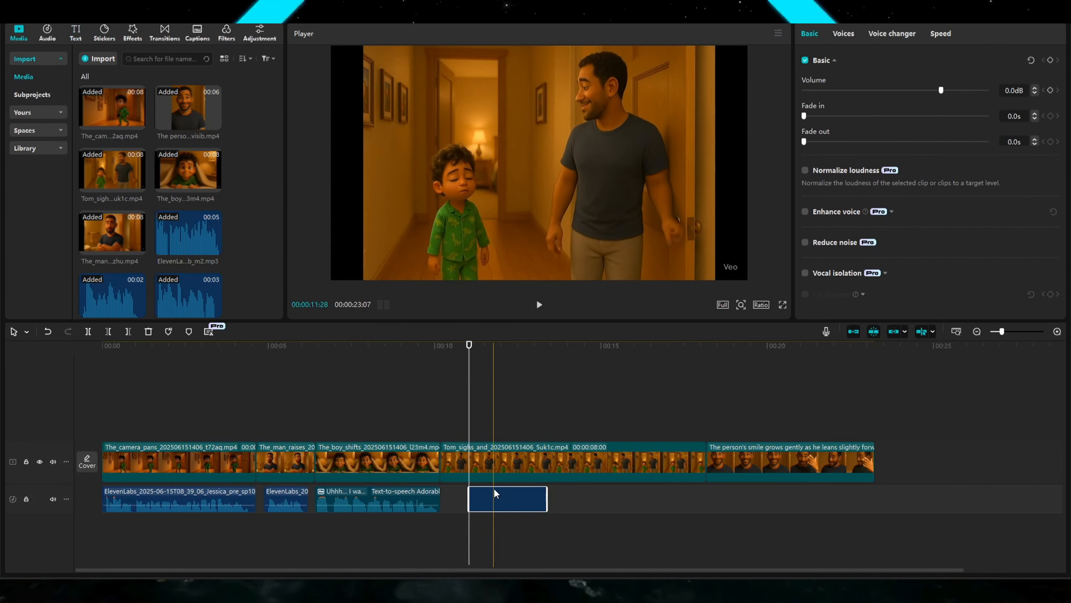
left_click(561, 462)
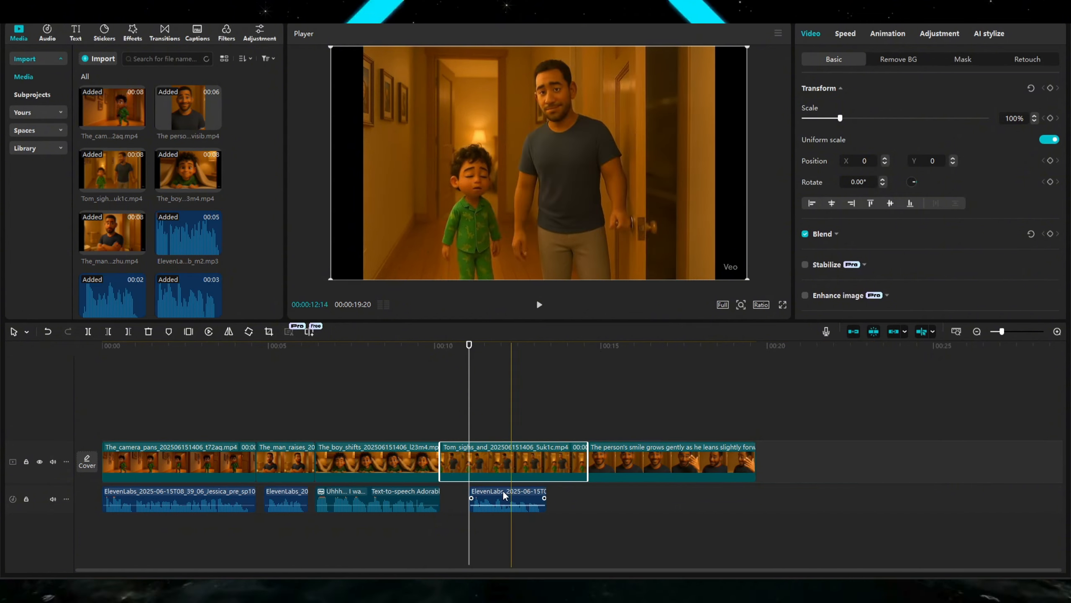
left_click_drag(506, 497, 485, 497)
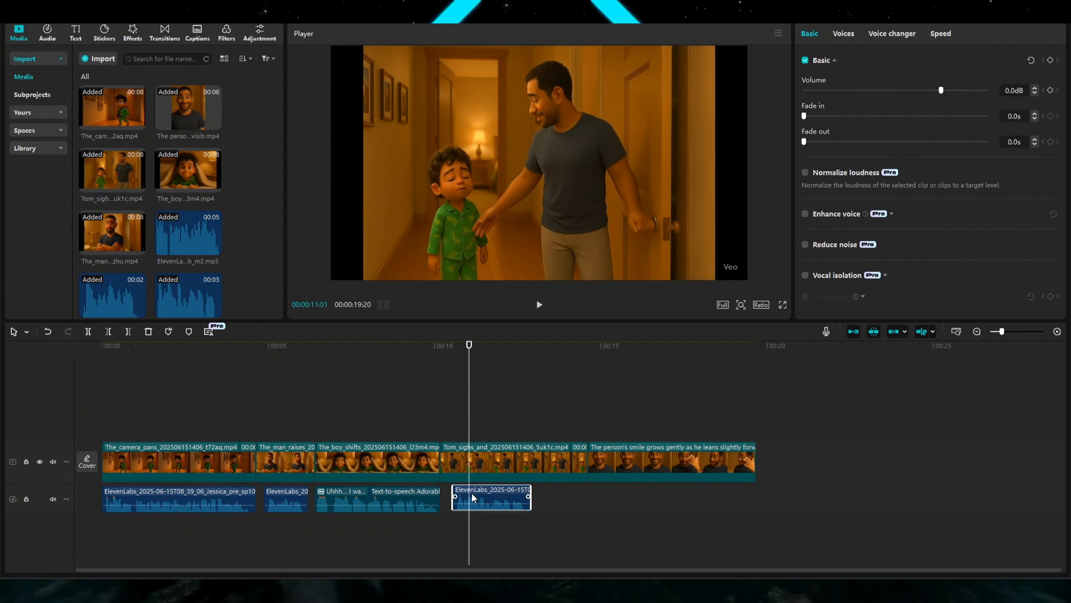
Play back the Tom_sighs clip with the new dialogue audio.
left_click(450, 420)
key("space")
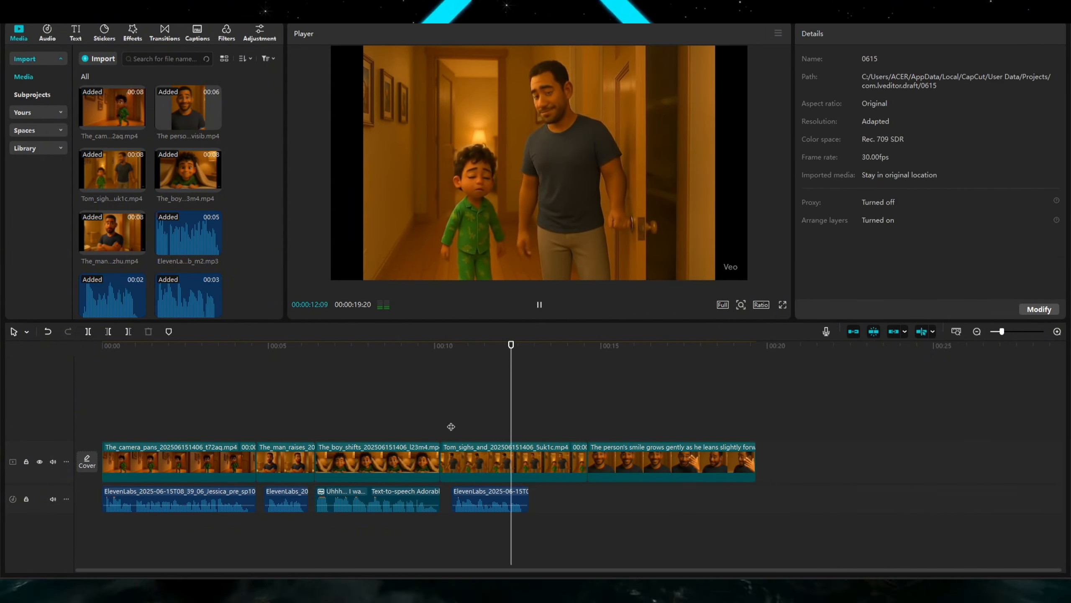
key("space")
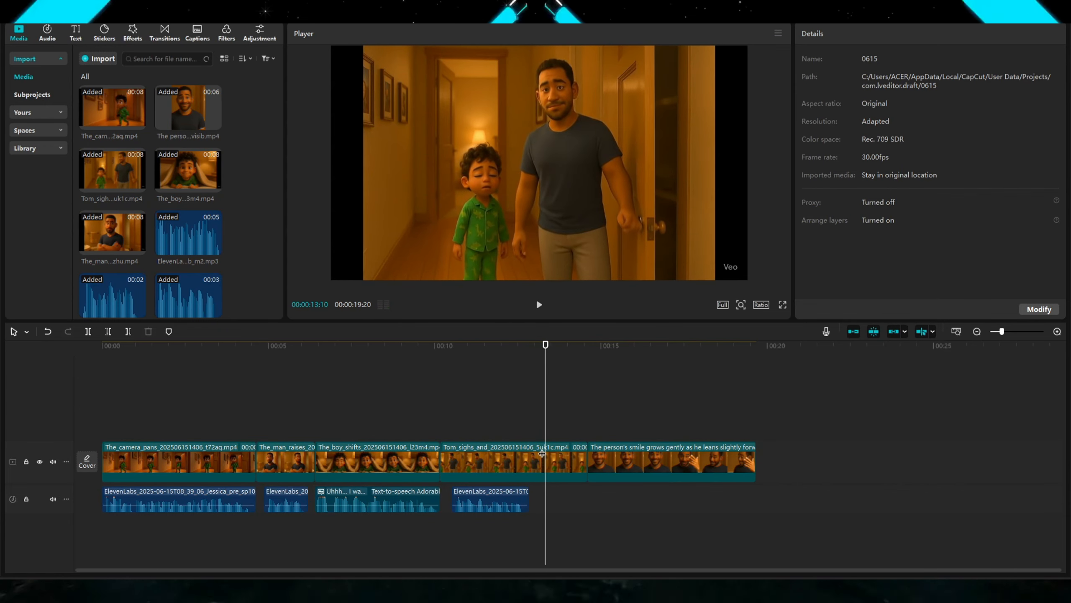
Trim the Tom_sighs clip's end at the playhead and delete the smiling-person clip after it.
left_click(541, 453)
key("w")
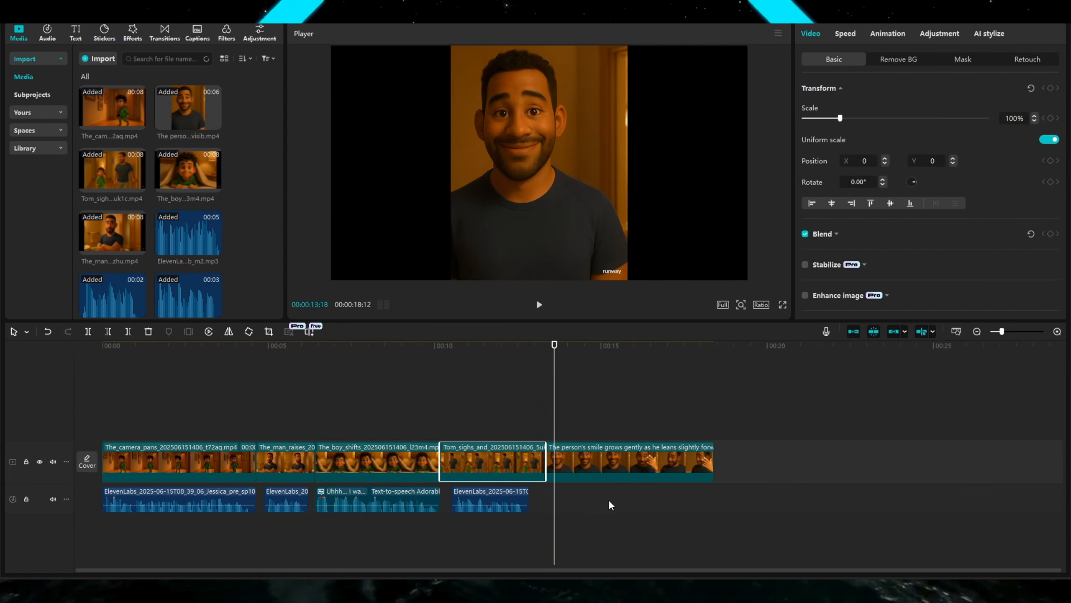
left_click(605, 460)
key("Delete")
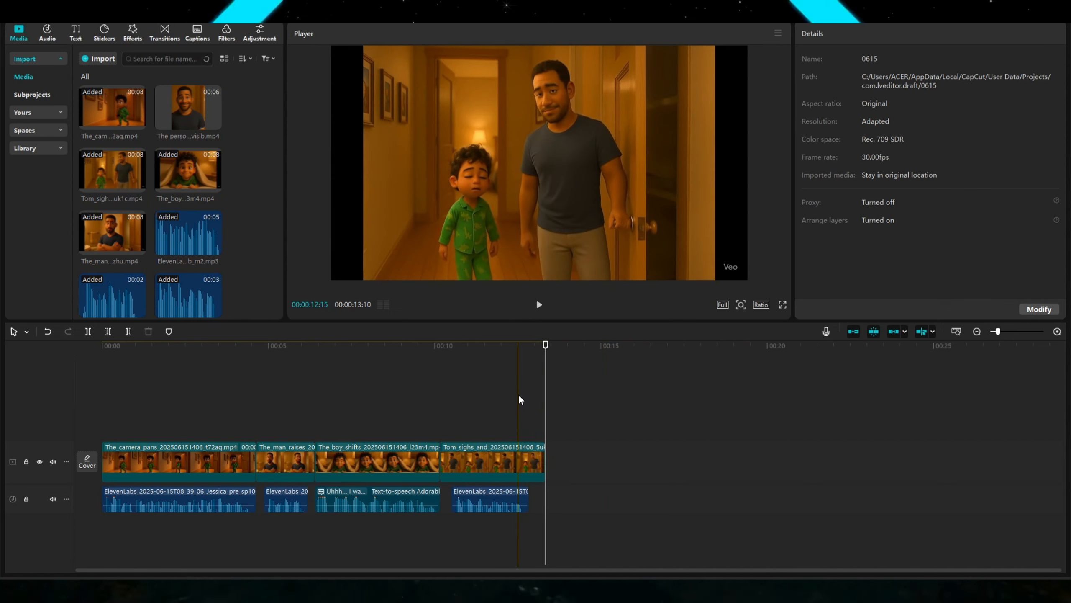